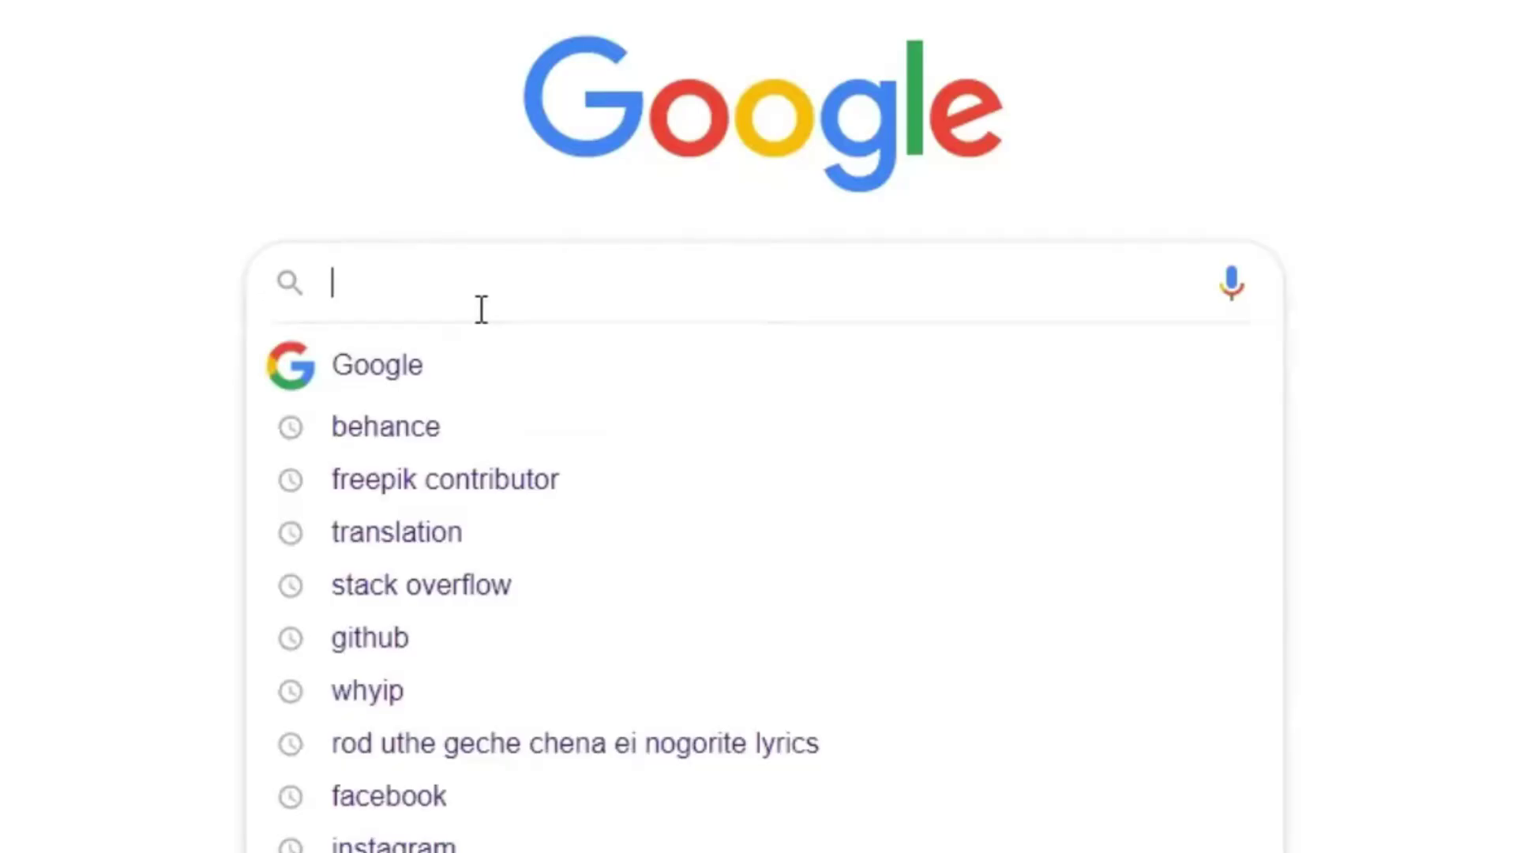
Search for the Saber plugin and download the Windows version from Video Copilot's blog post
text(Saber Plu)
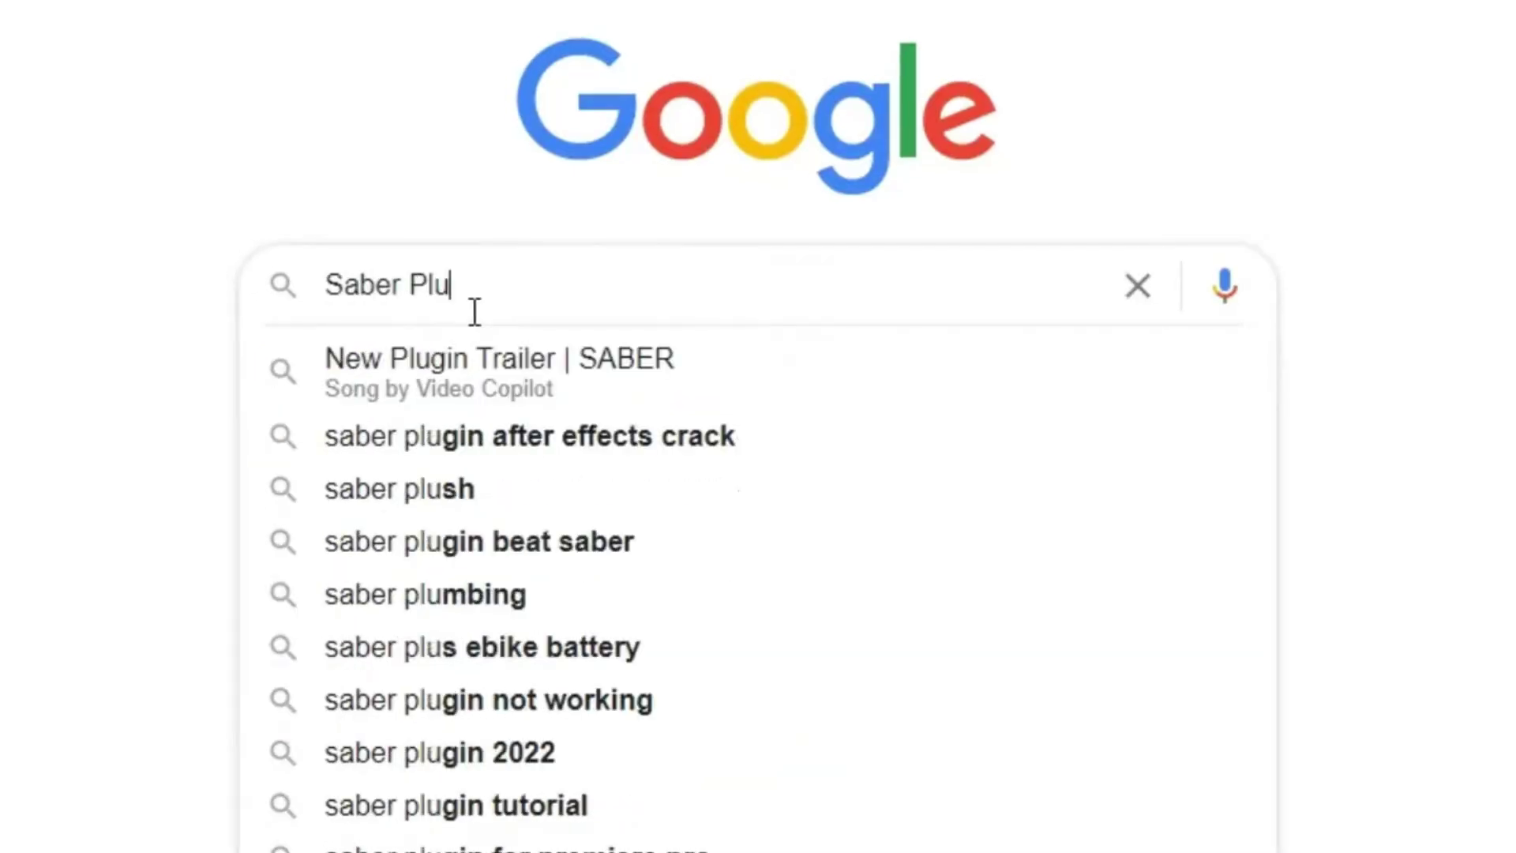
text(gin after effects)
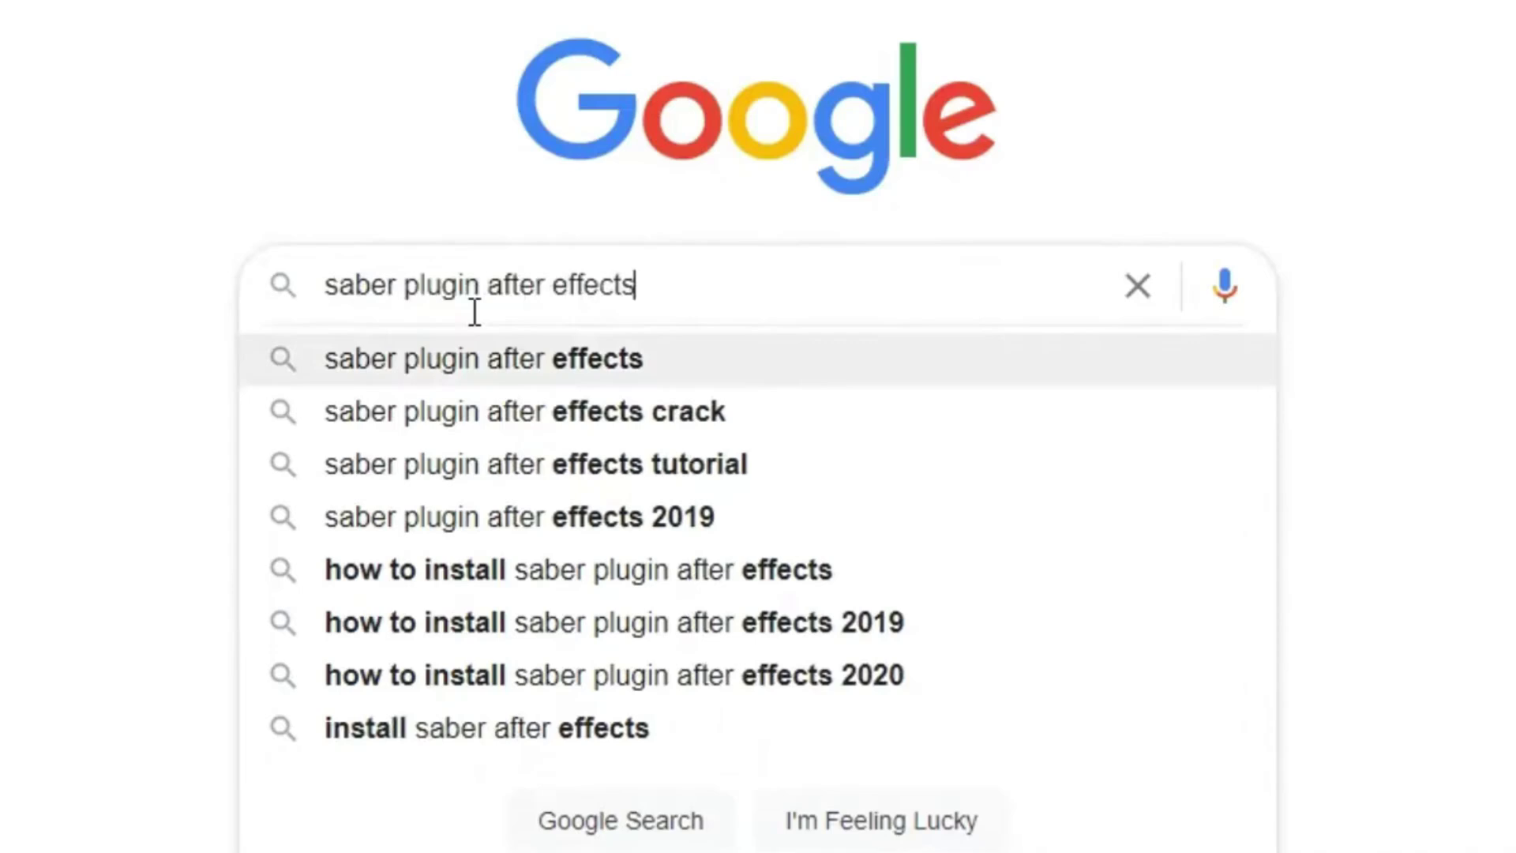
key(Return)
click(508, 393)
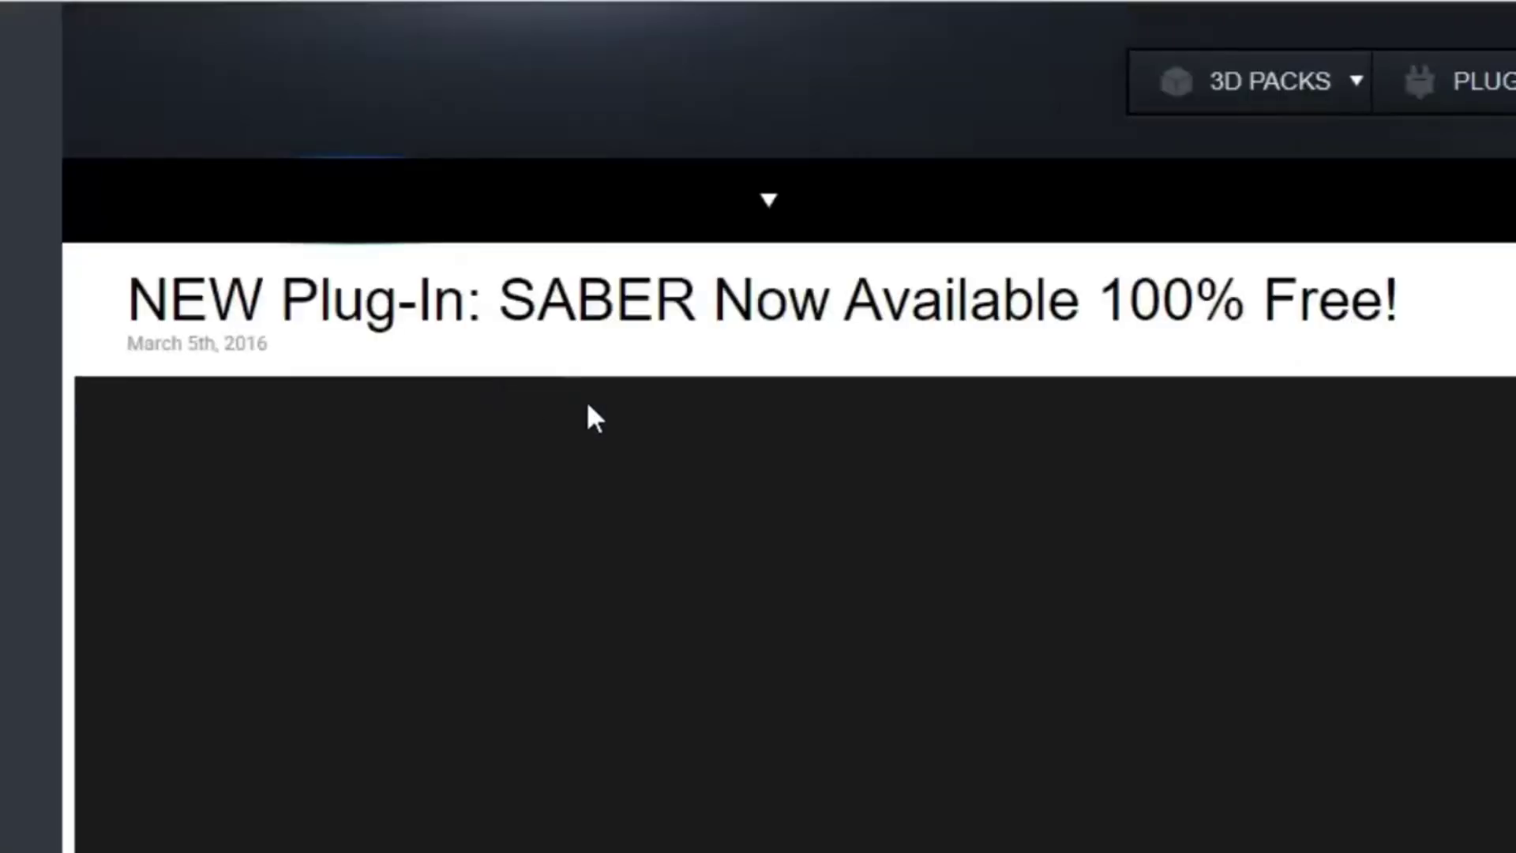
scroll(434, 265, down, 12)
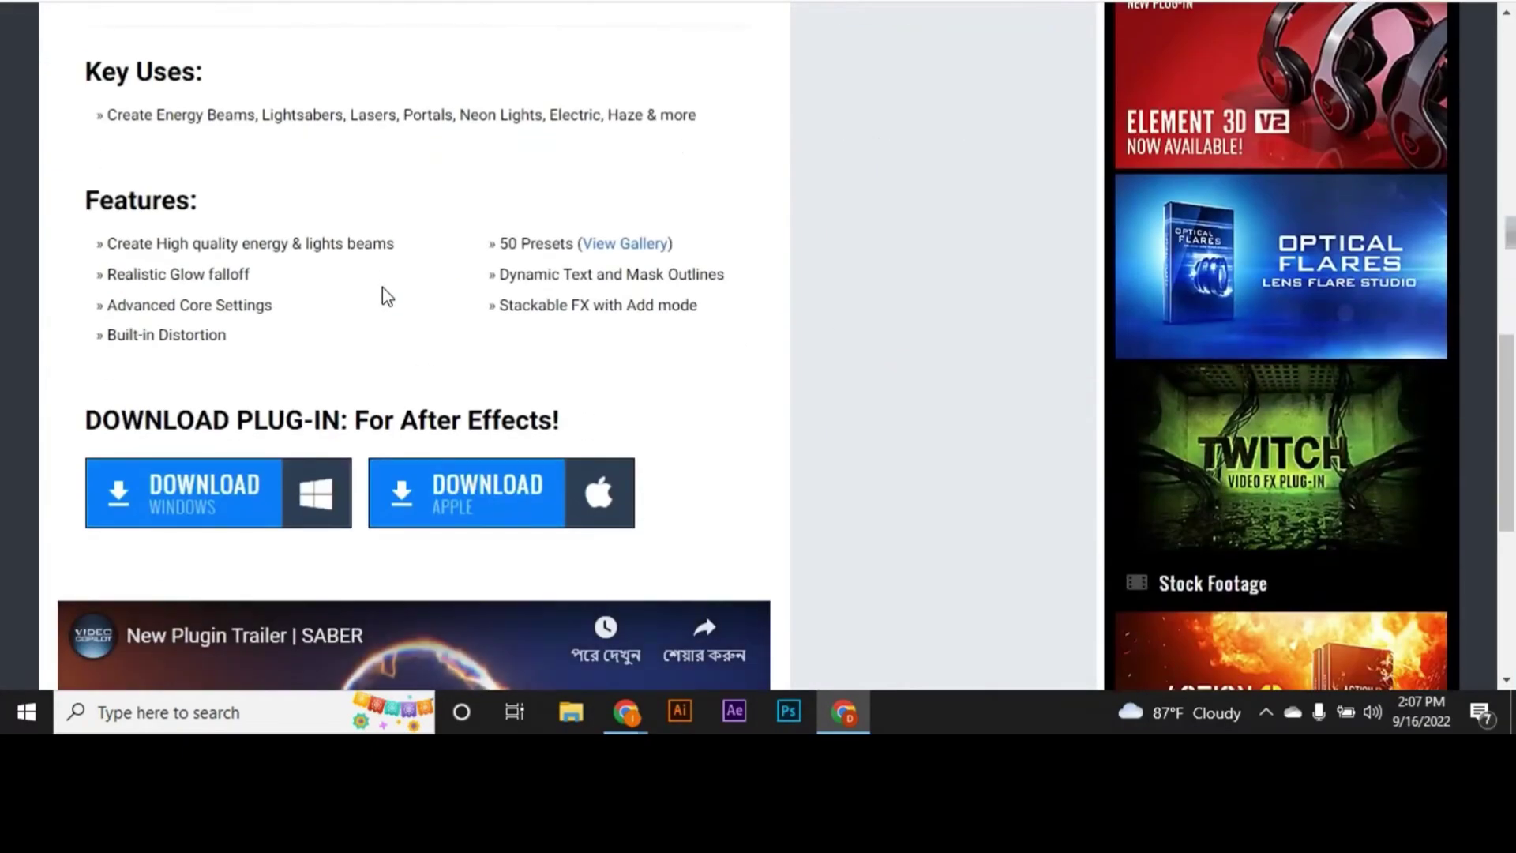
scroll(382, 287, down, 1)
click(187, 500)
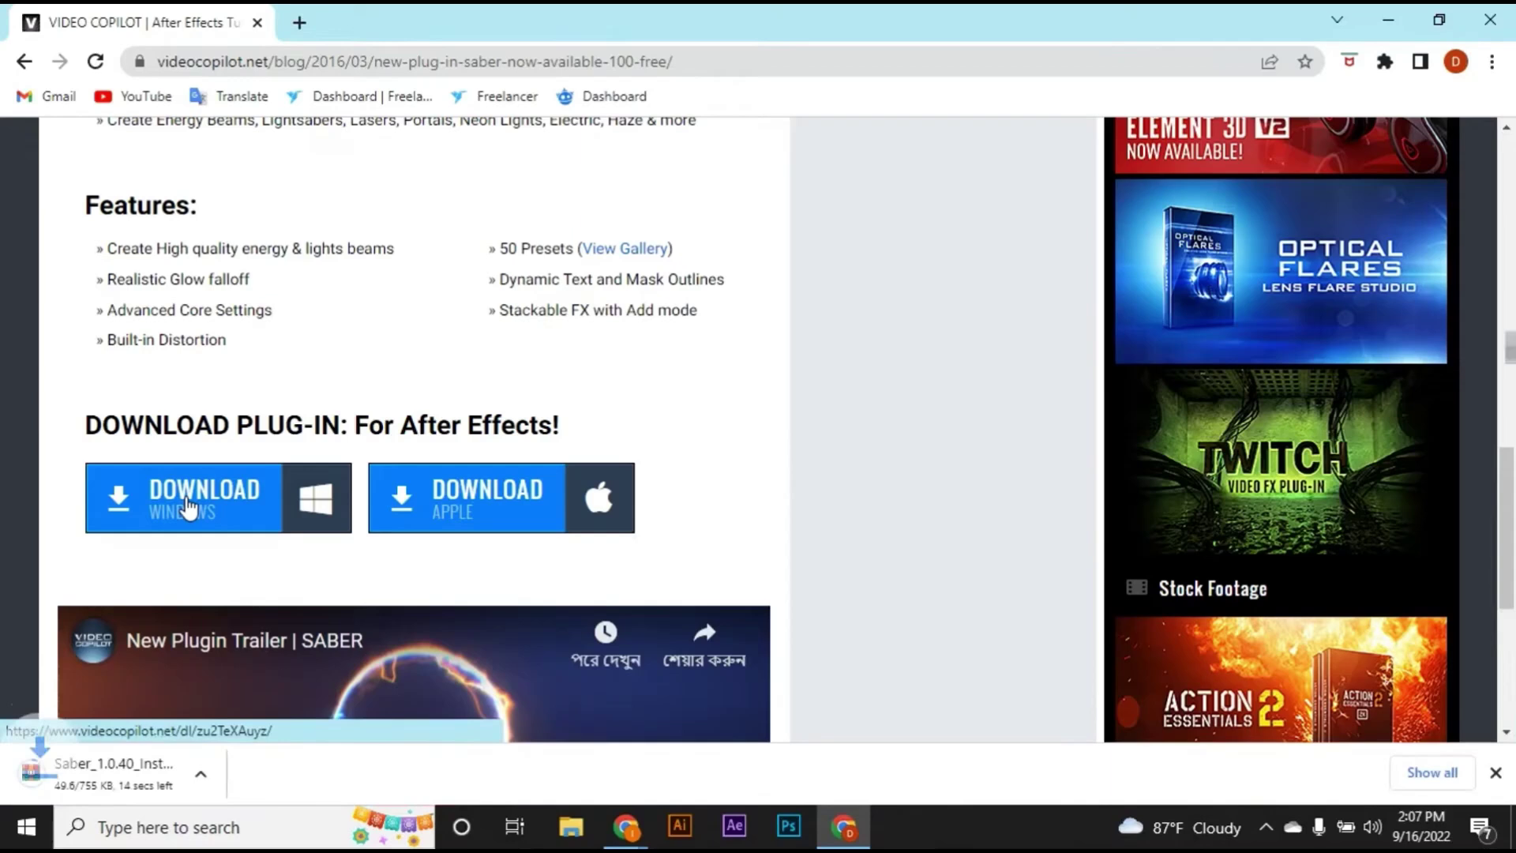
Open the downloaded Saber zip and install Saber for After Effects CC2018
click(236, 773)
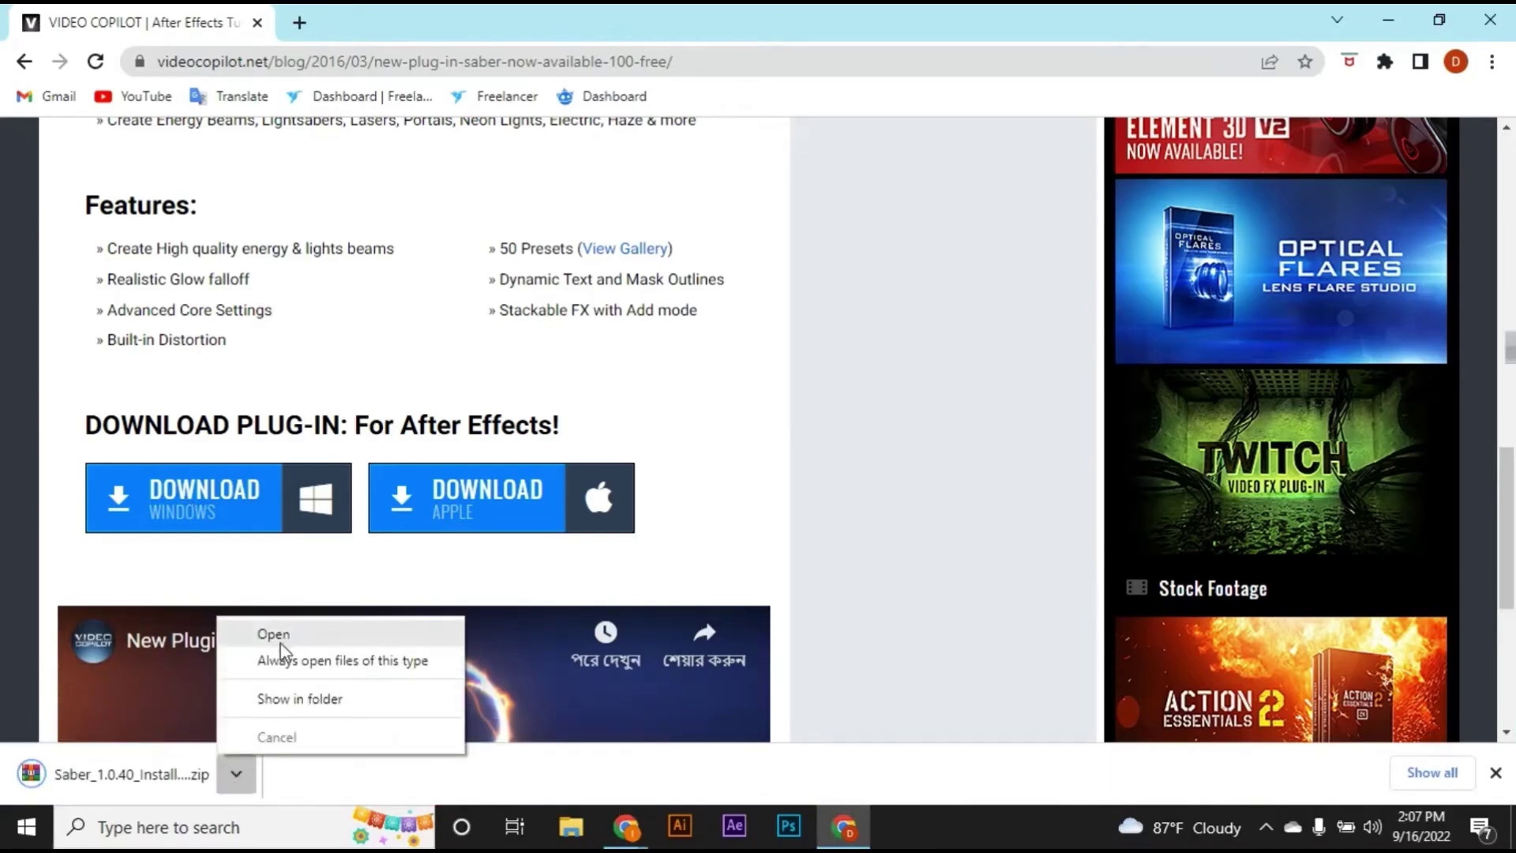
click(238, 633)
double_click(285, 404)
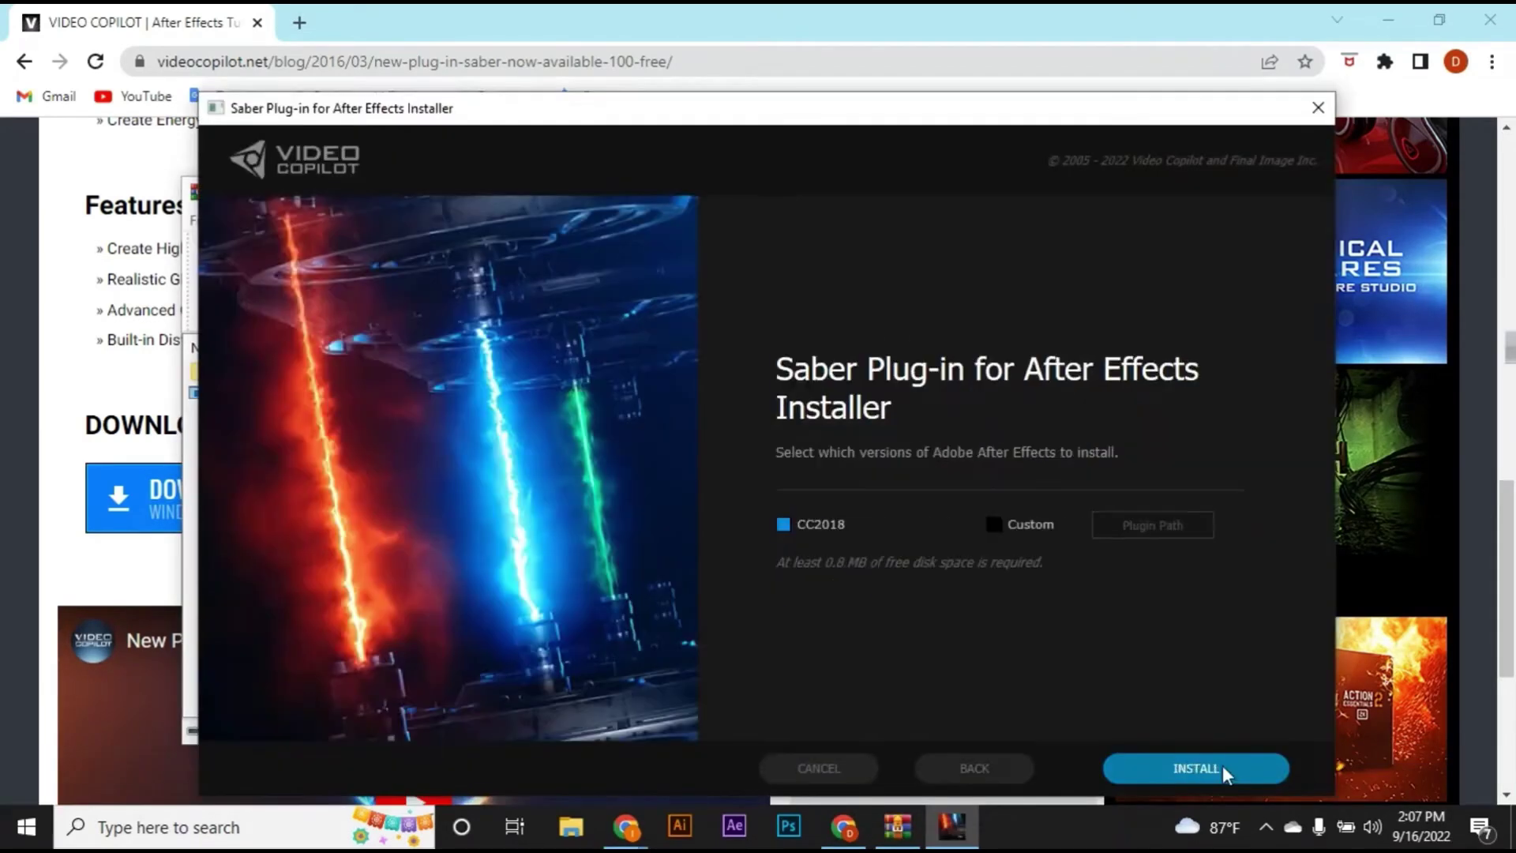
click(1178, 769)
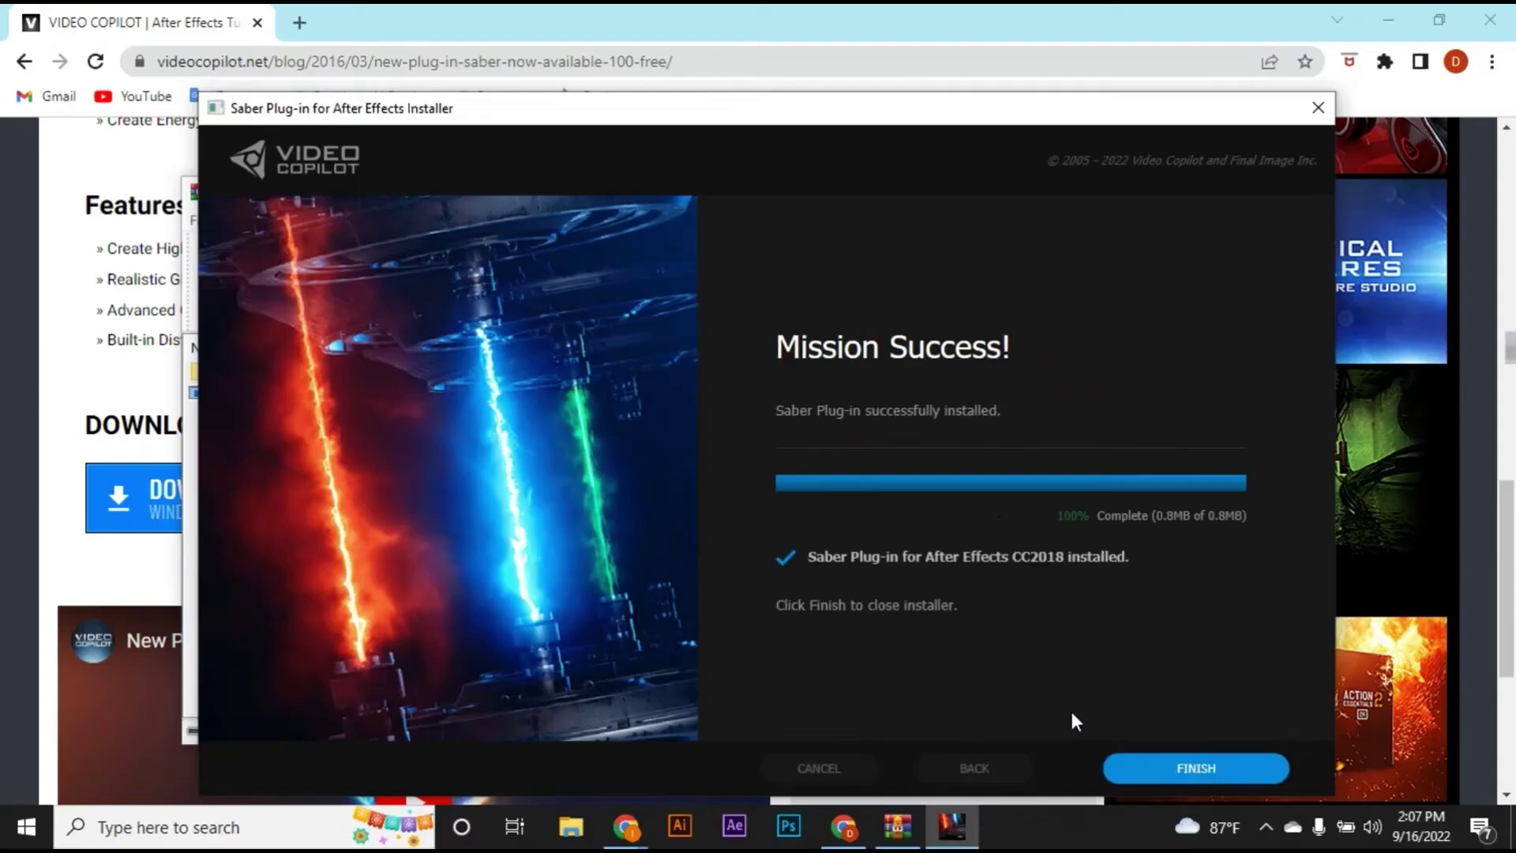
click(1187, 762)
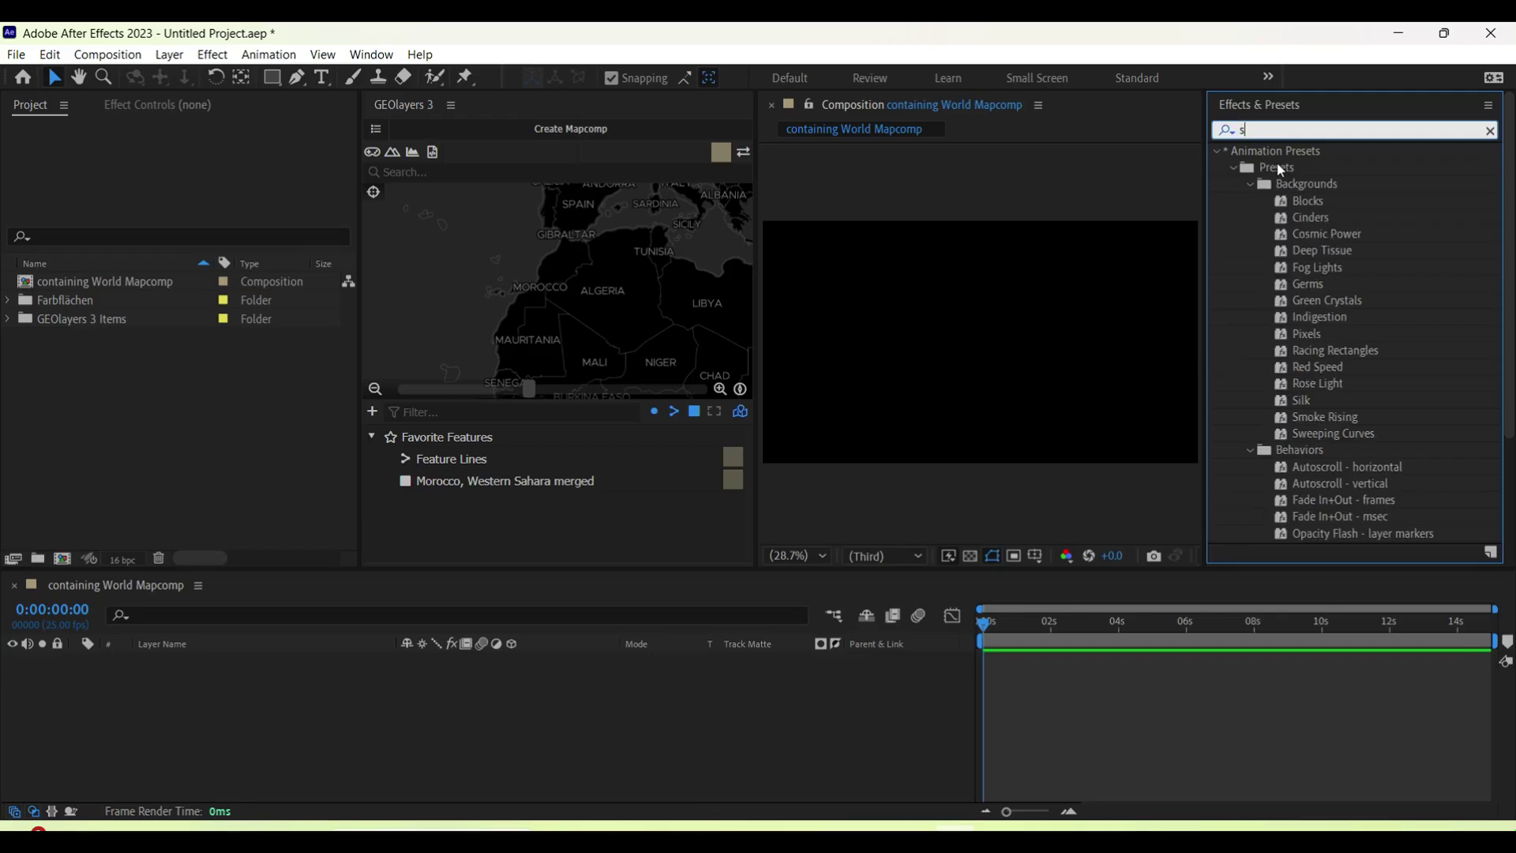
text(aber)
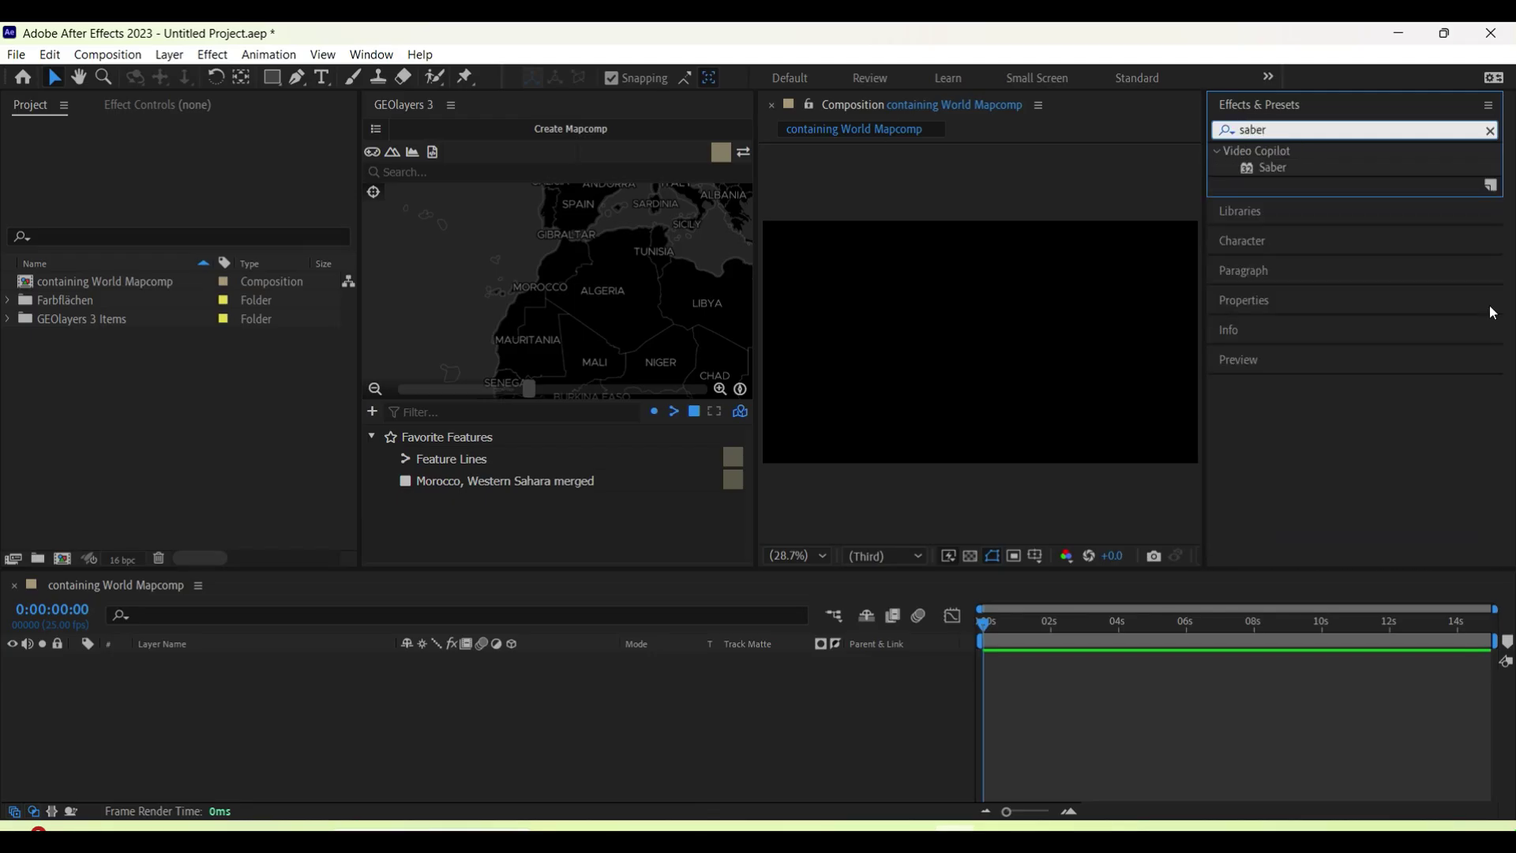
click(1332, 169)
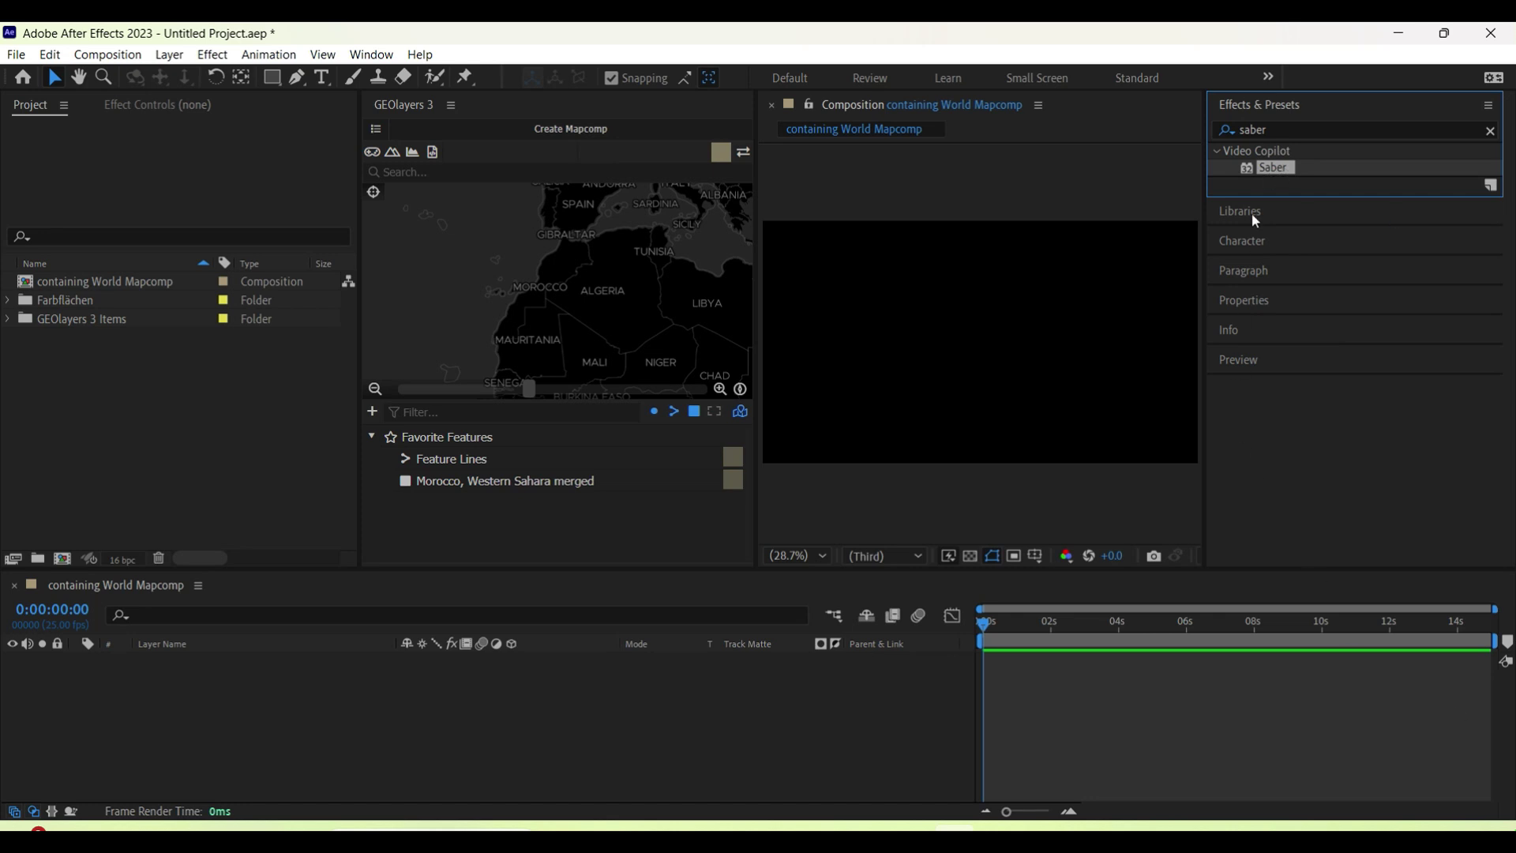
Create a satellite-style GEOlayers mapcomp named Algeria Mapcomp, 1920×1080, 25 fps, 15 seconds
click(1491, 131)
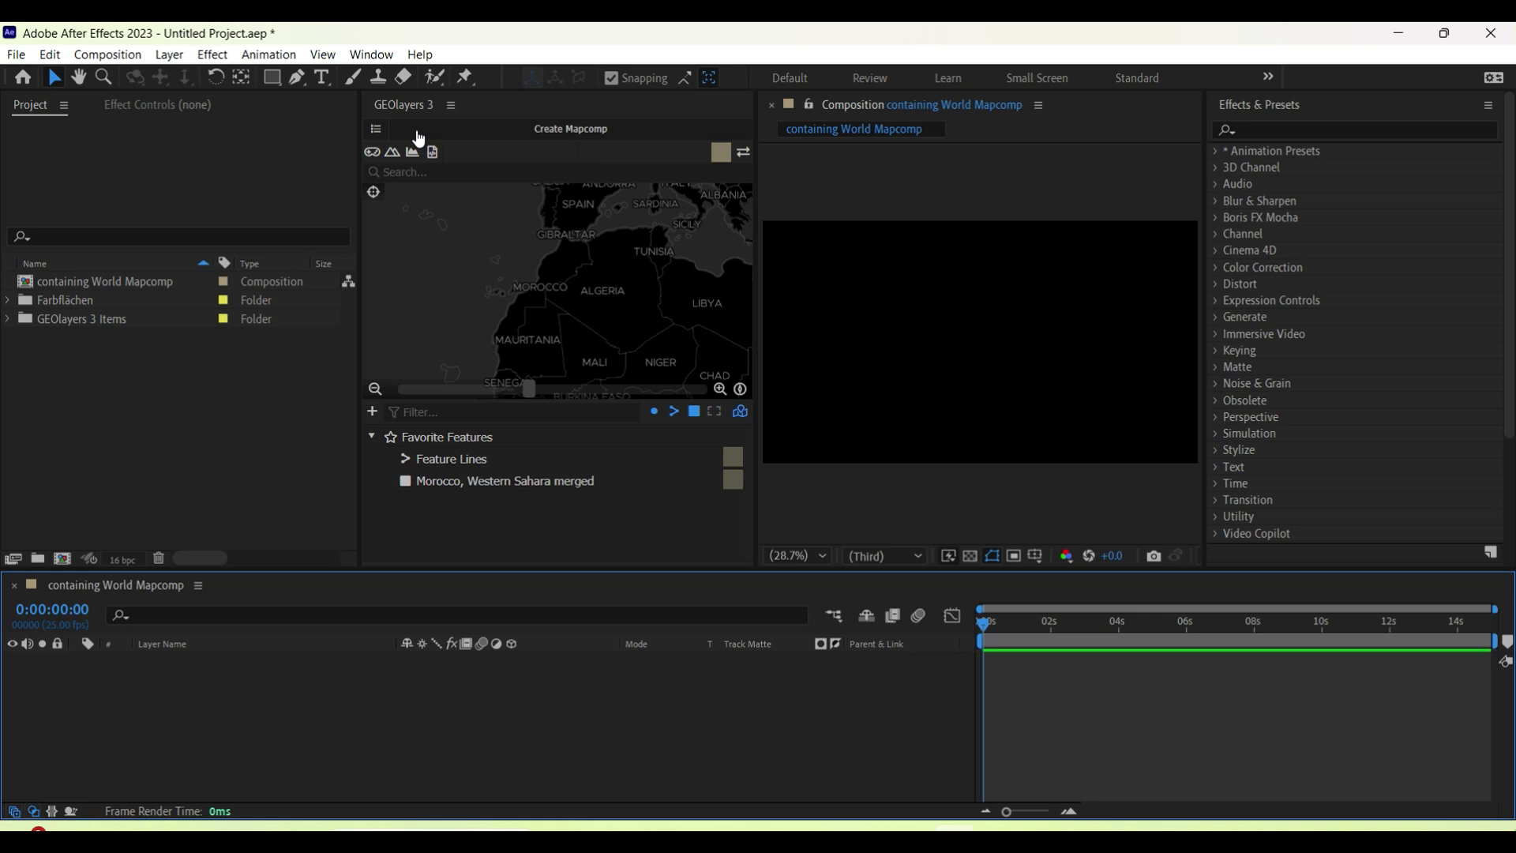
click(376, 116)
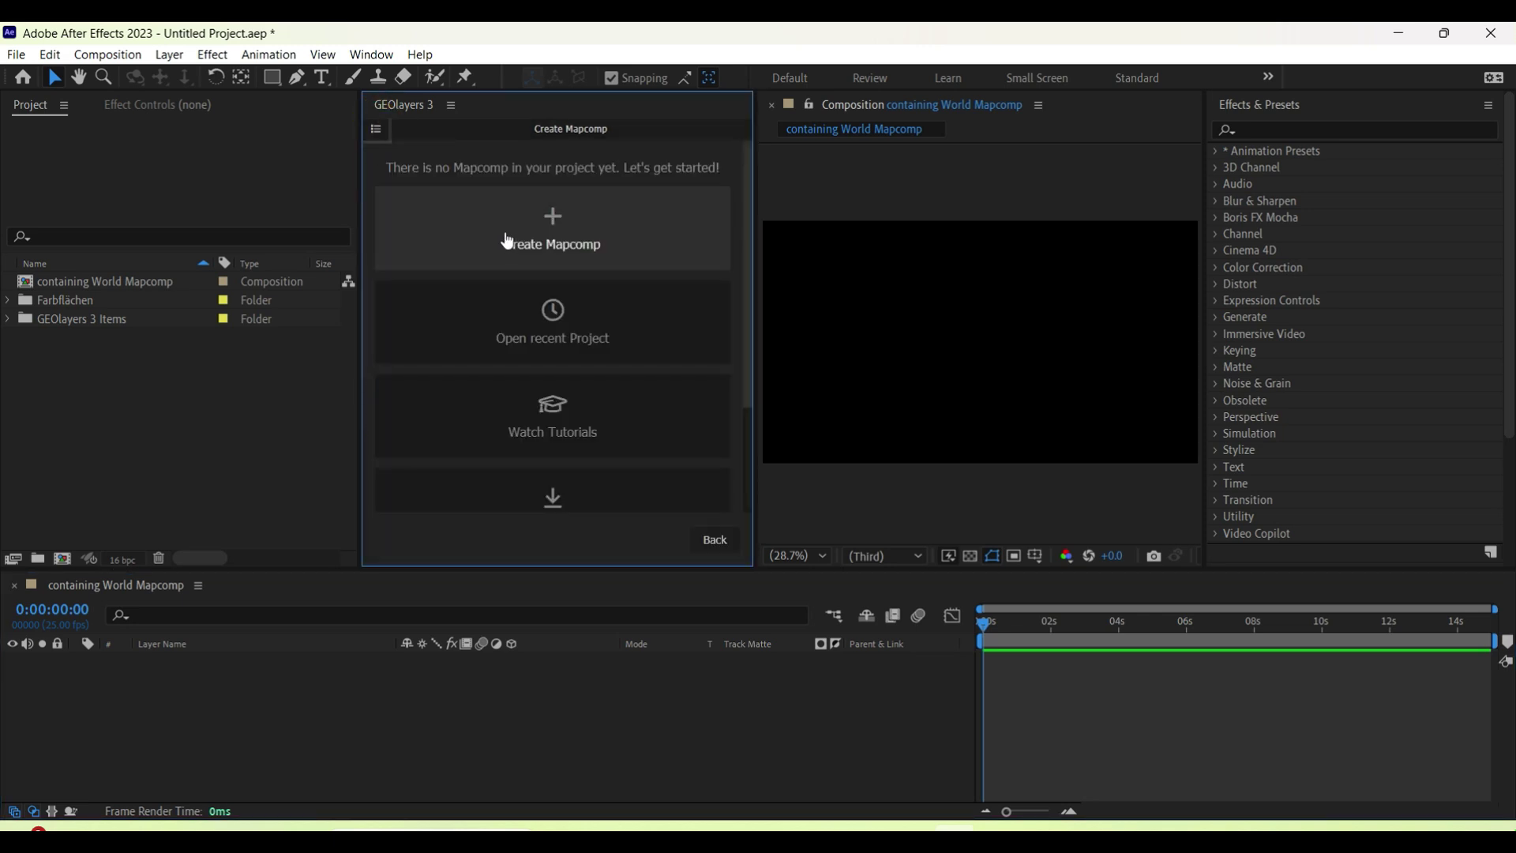
click(506, 230)
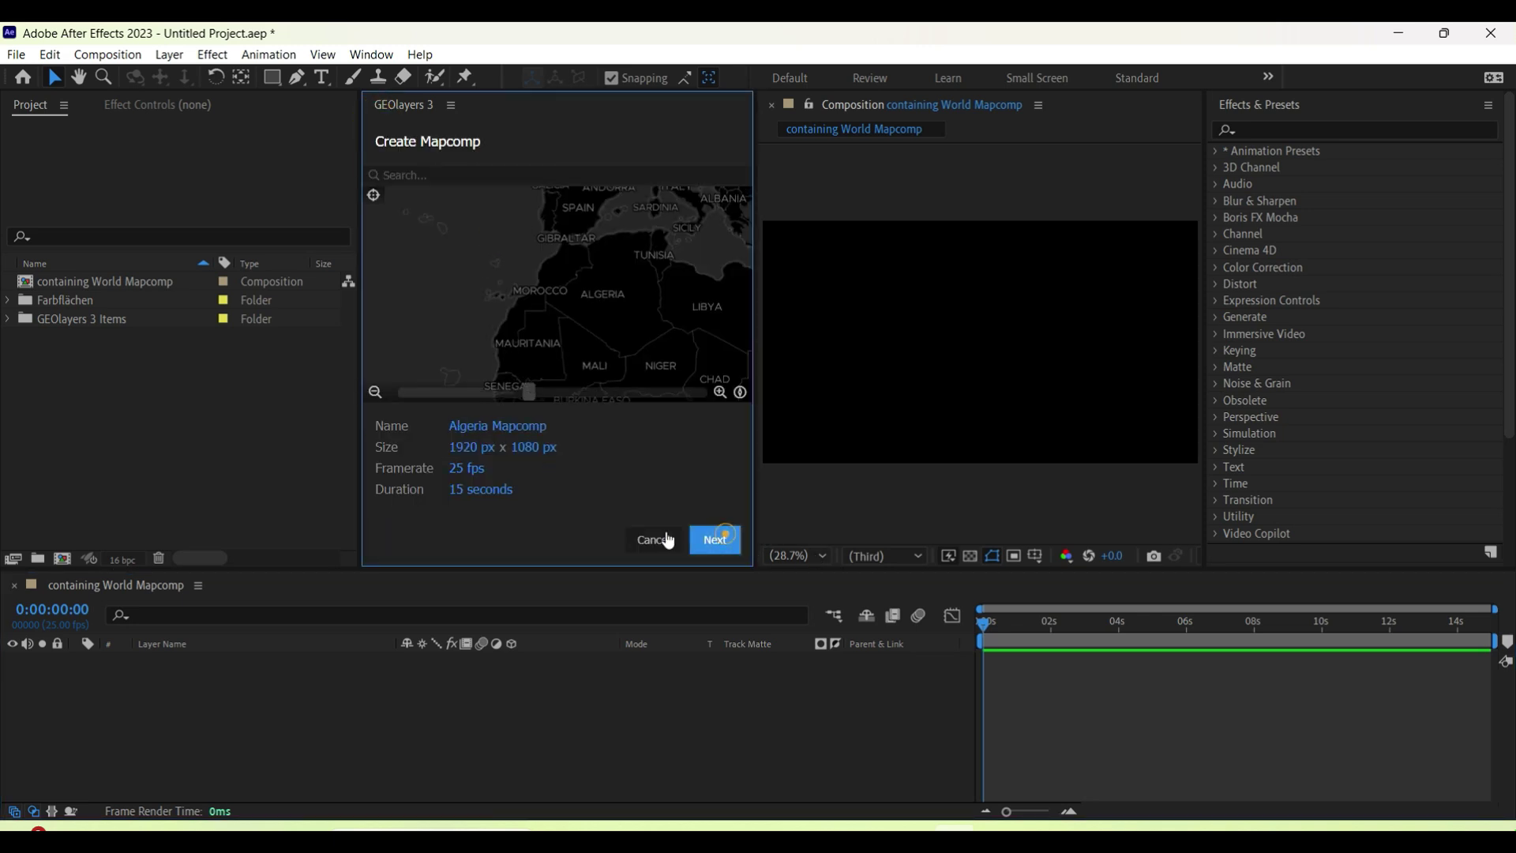
click(454, 488)
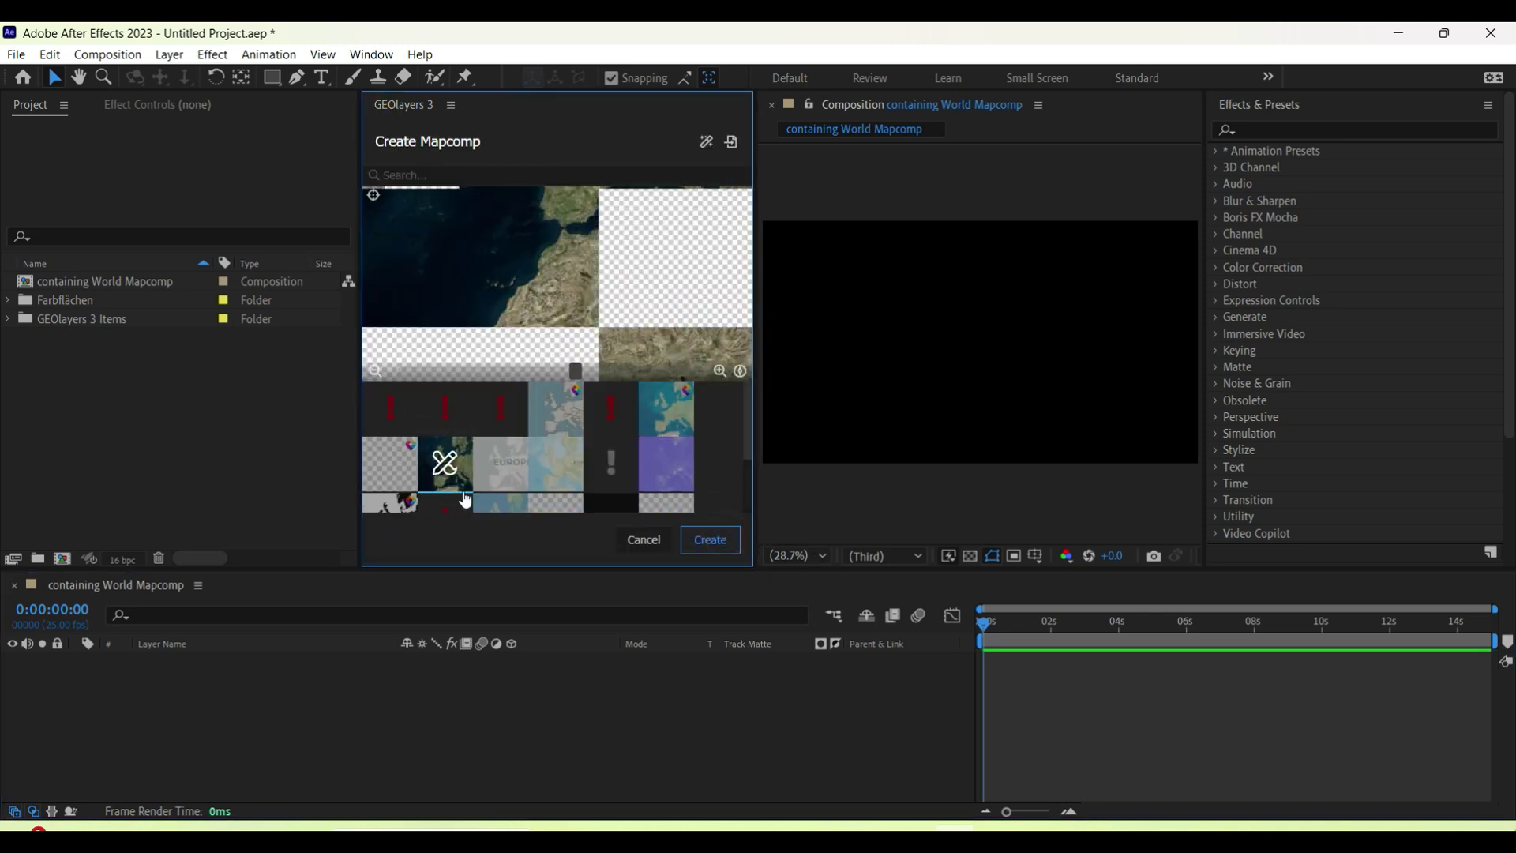
click(711, 540)
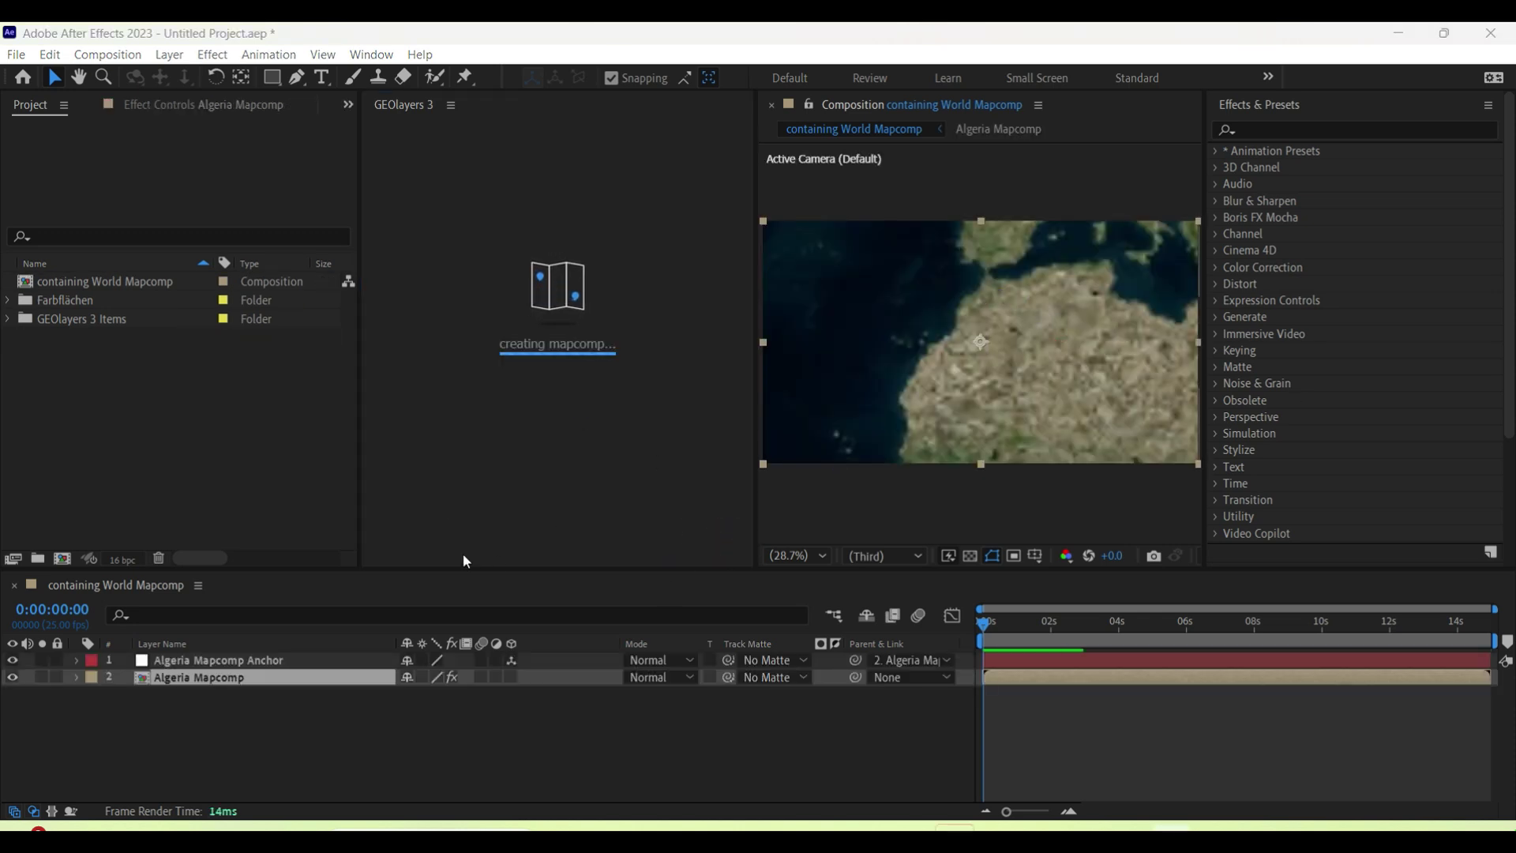
Draw the 'Morocco, Western Sahara' merged feature as a shape layer
click(713, 276)
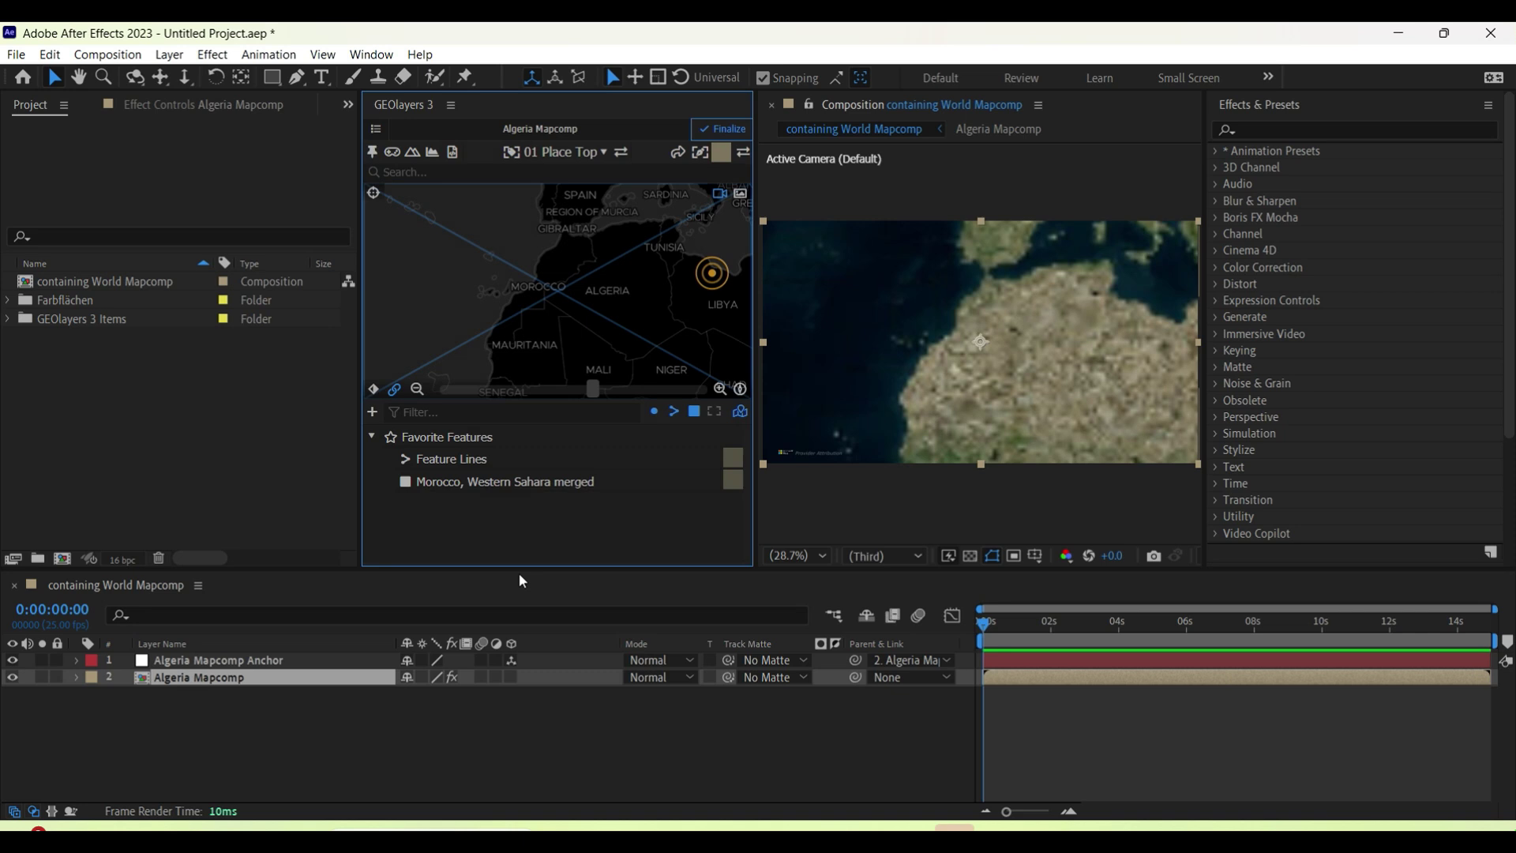
click(433, 485)
click(437, 557)
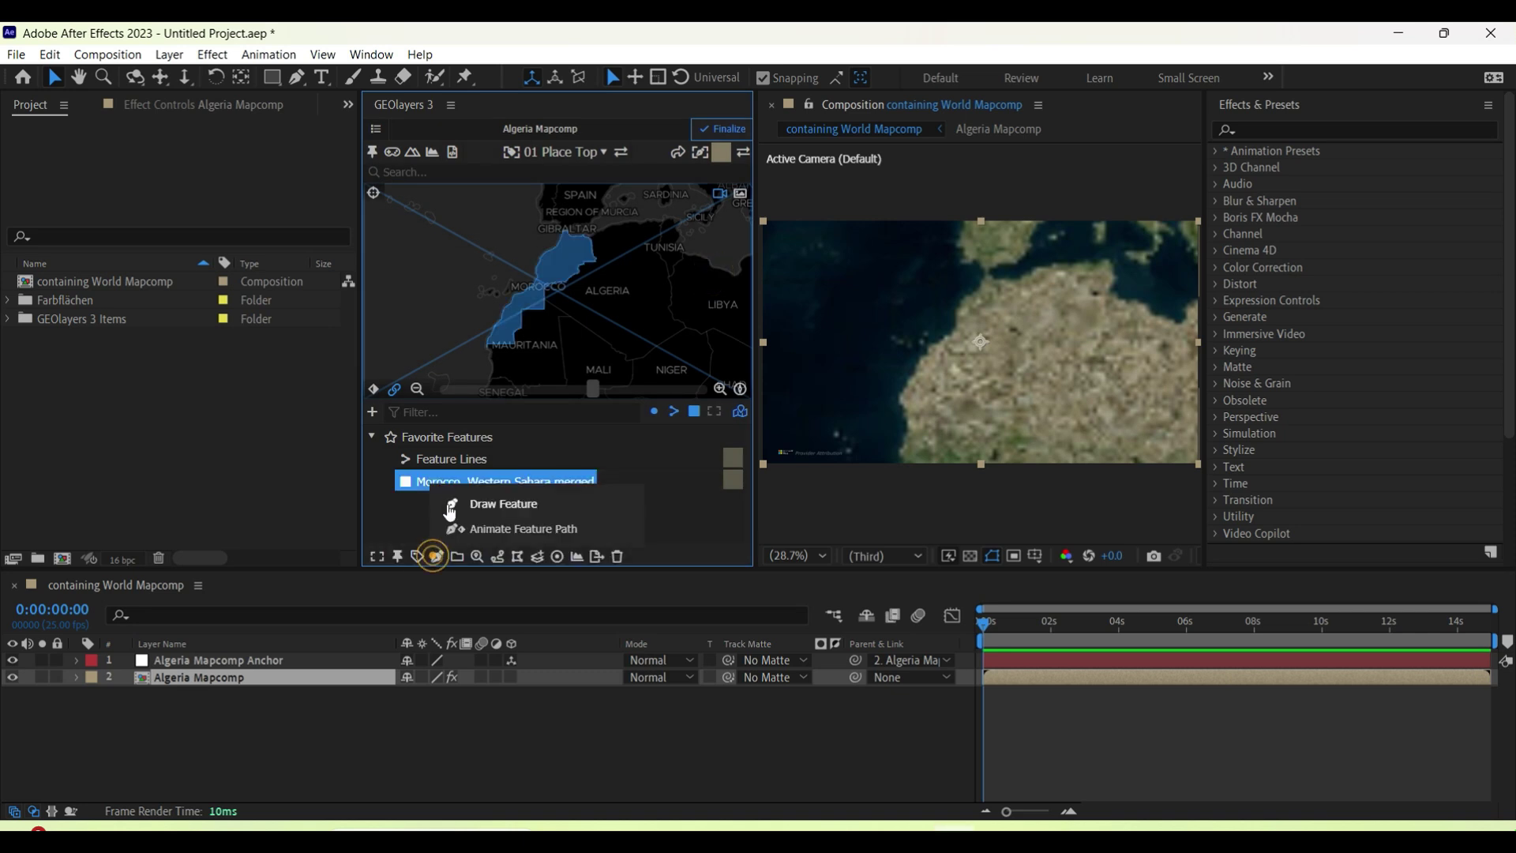
click(518, 503)
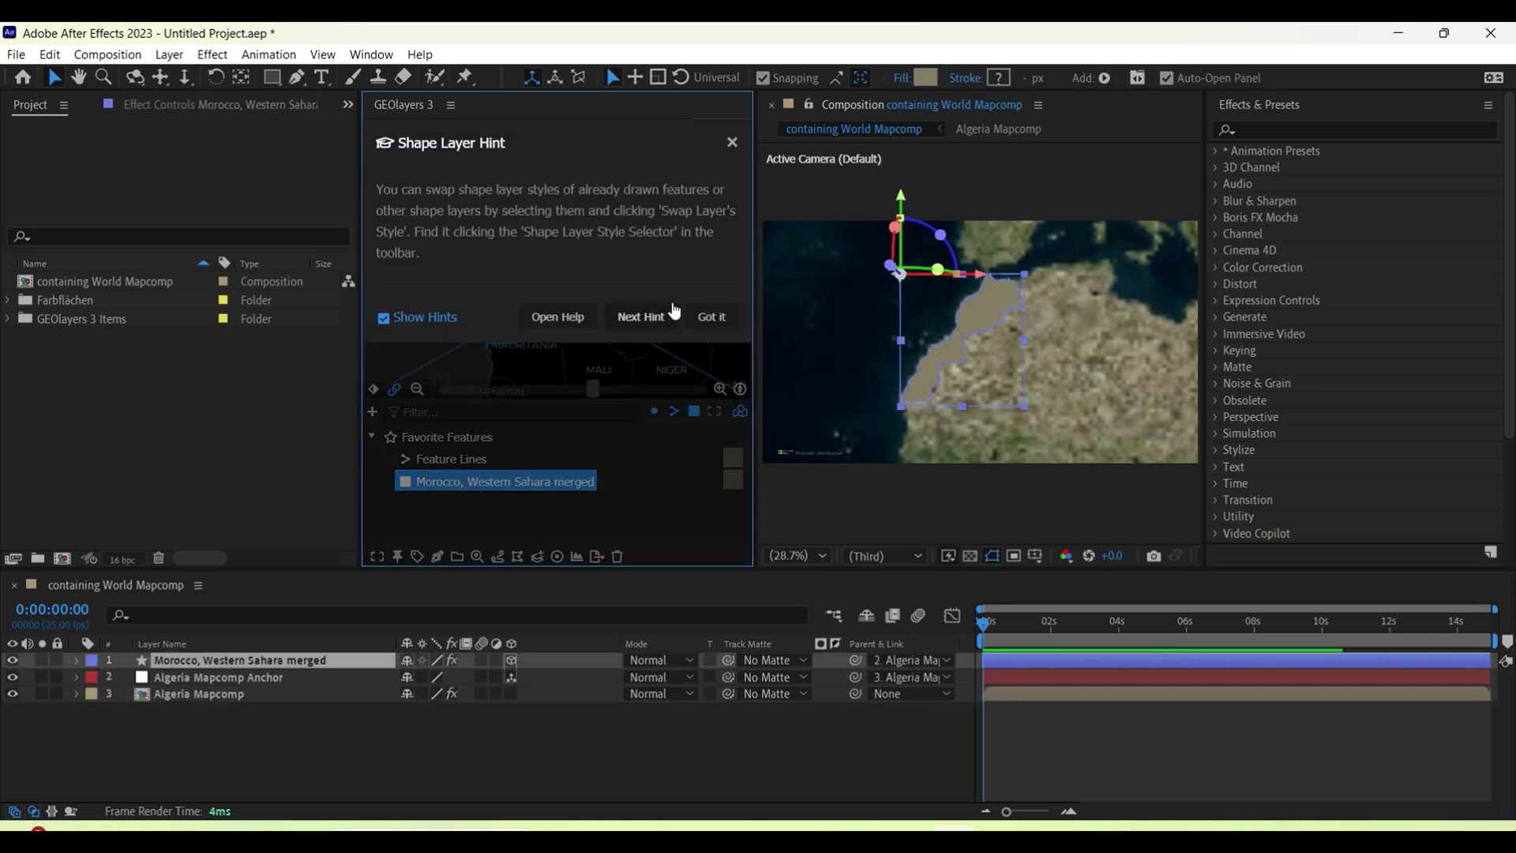
click(712, 316)
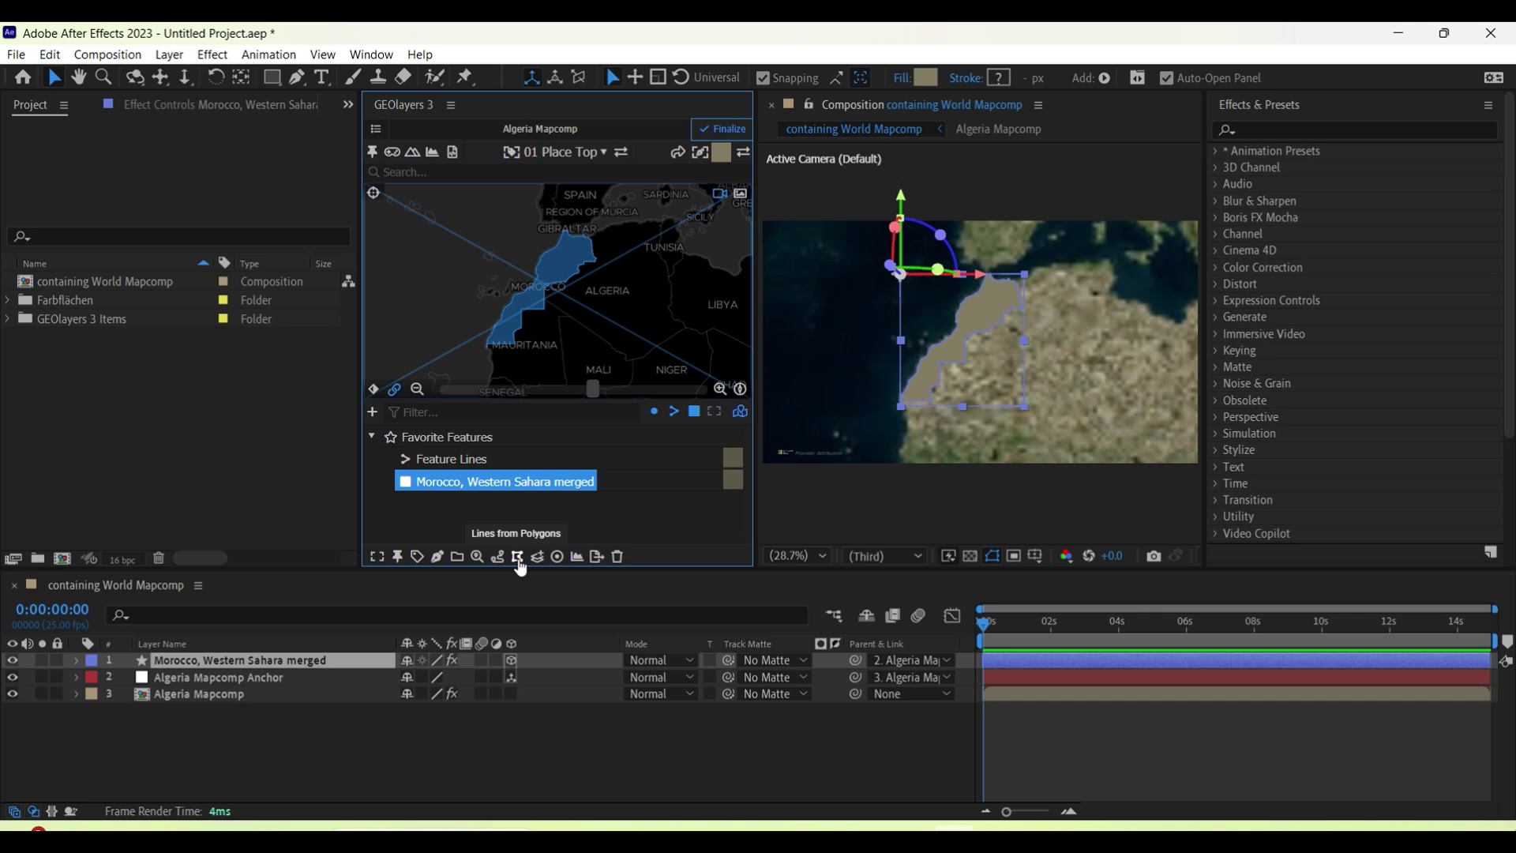
Convert the Morocco polygon to lines and draw it as a Feature Lines layer
click(518, 558)
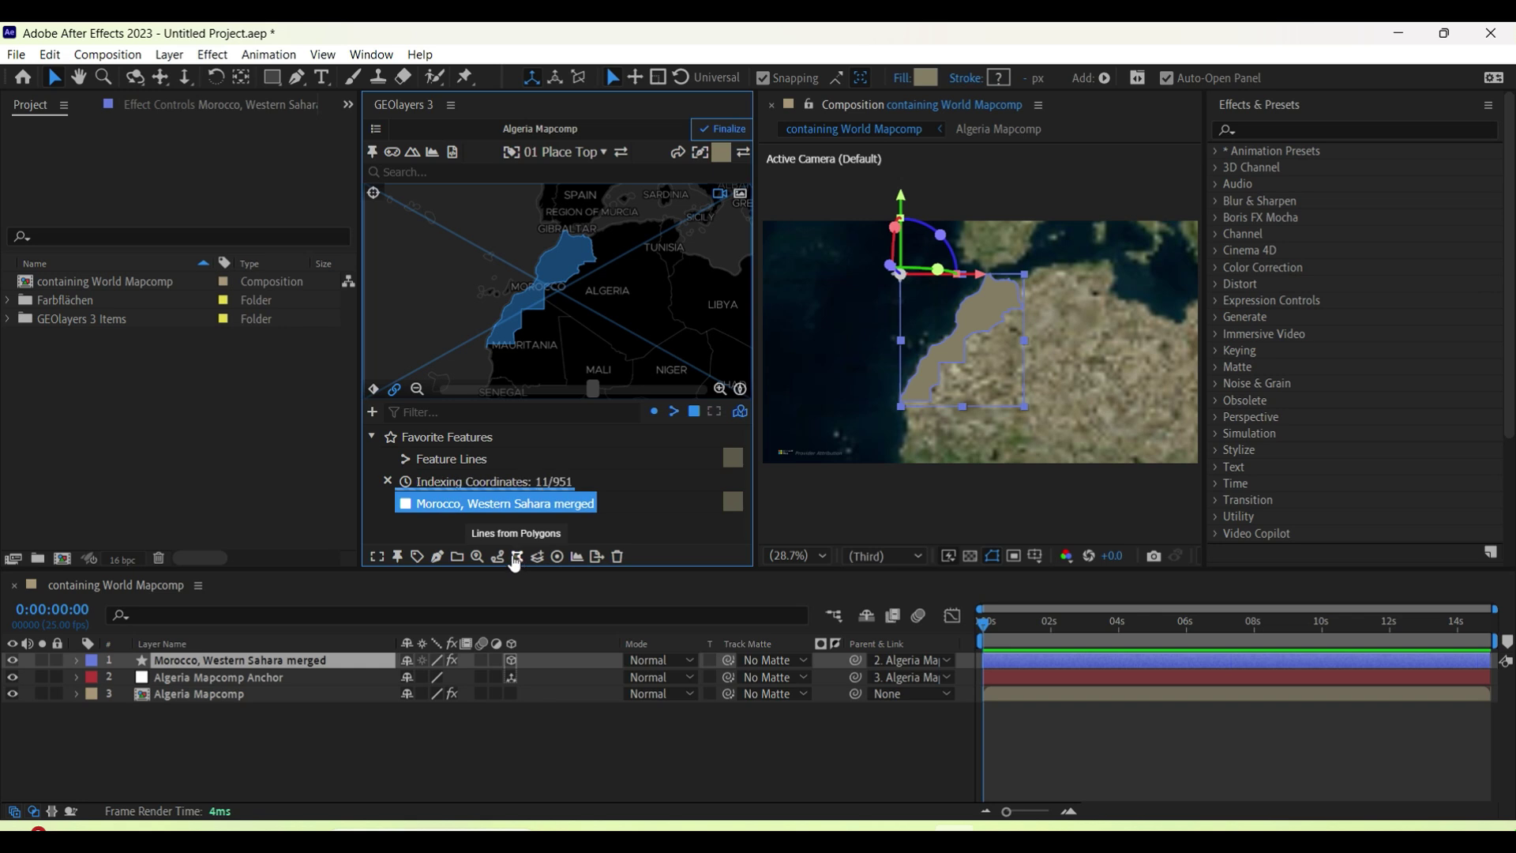
click(436, 557)
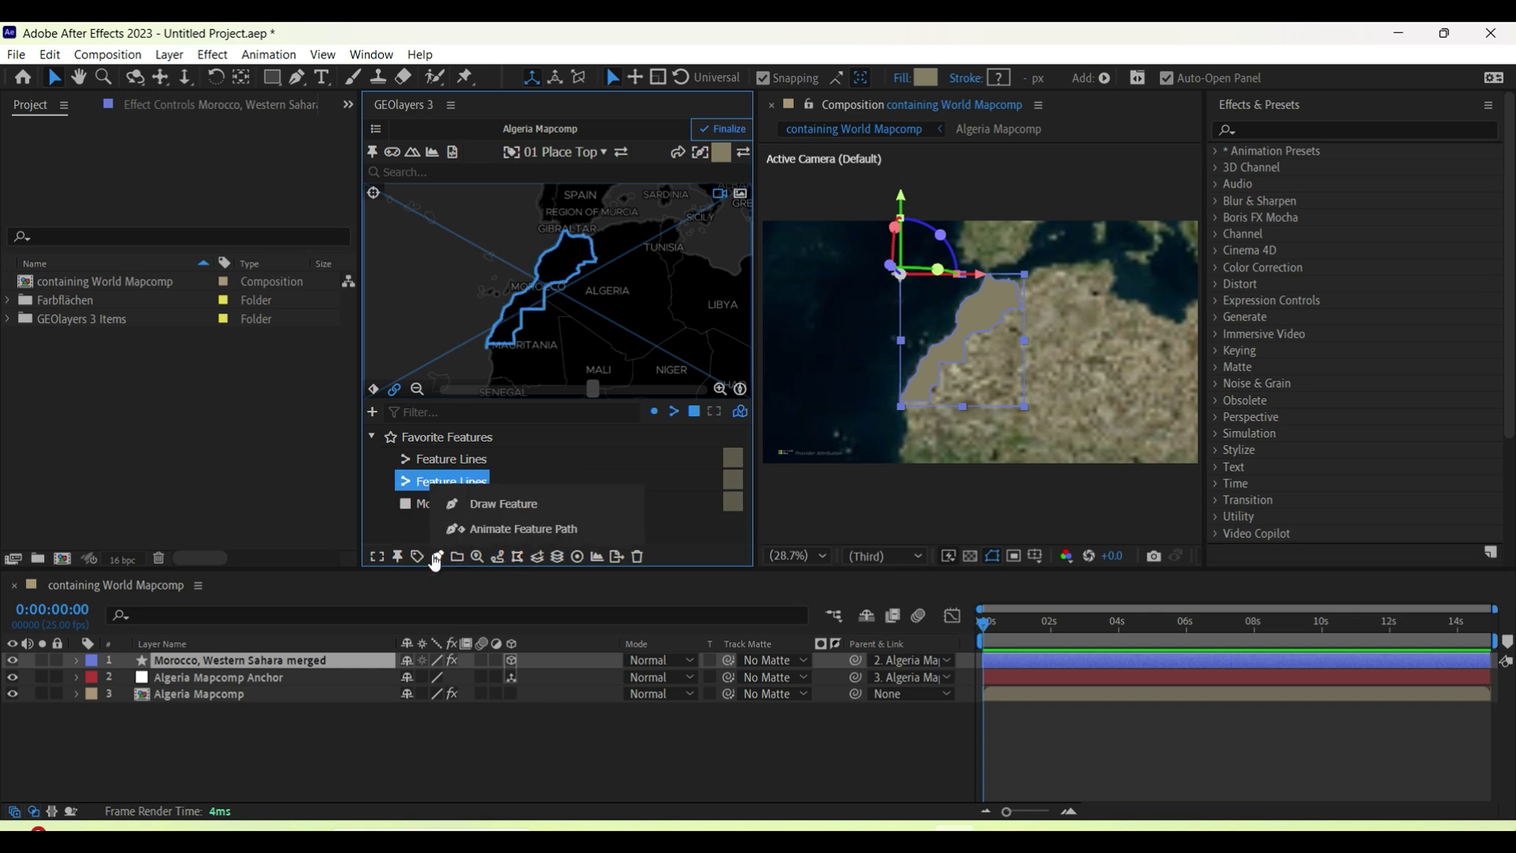
click(492, 505)
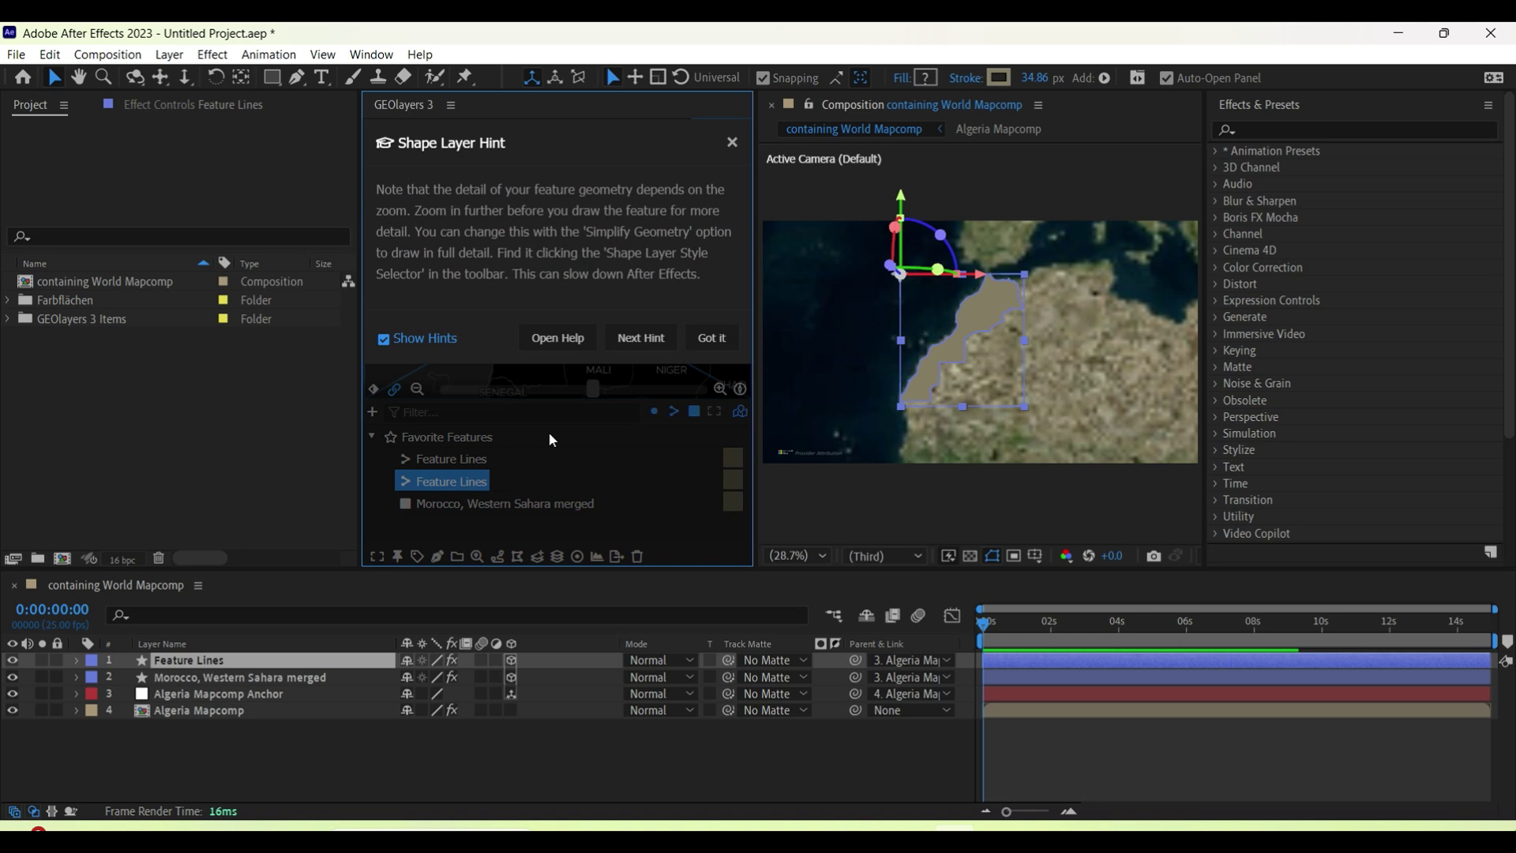
click(228, 684)
Set the Morocco shape fill to C89C10 and solo the Feature Lines layer
click(929, 78)
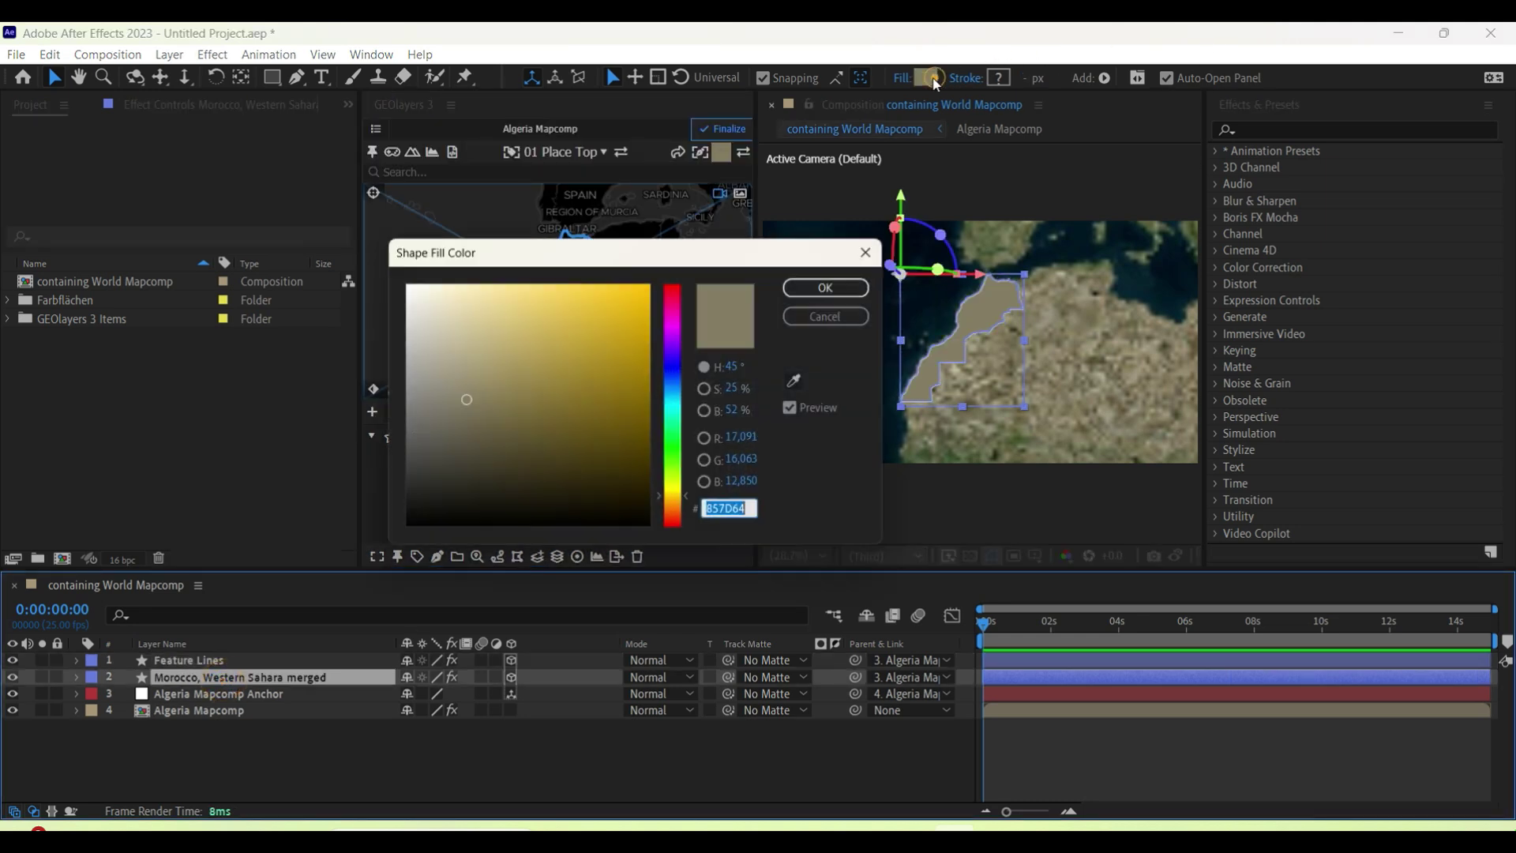
key(ctrl+v)
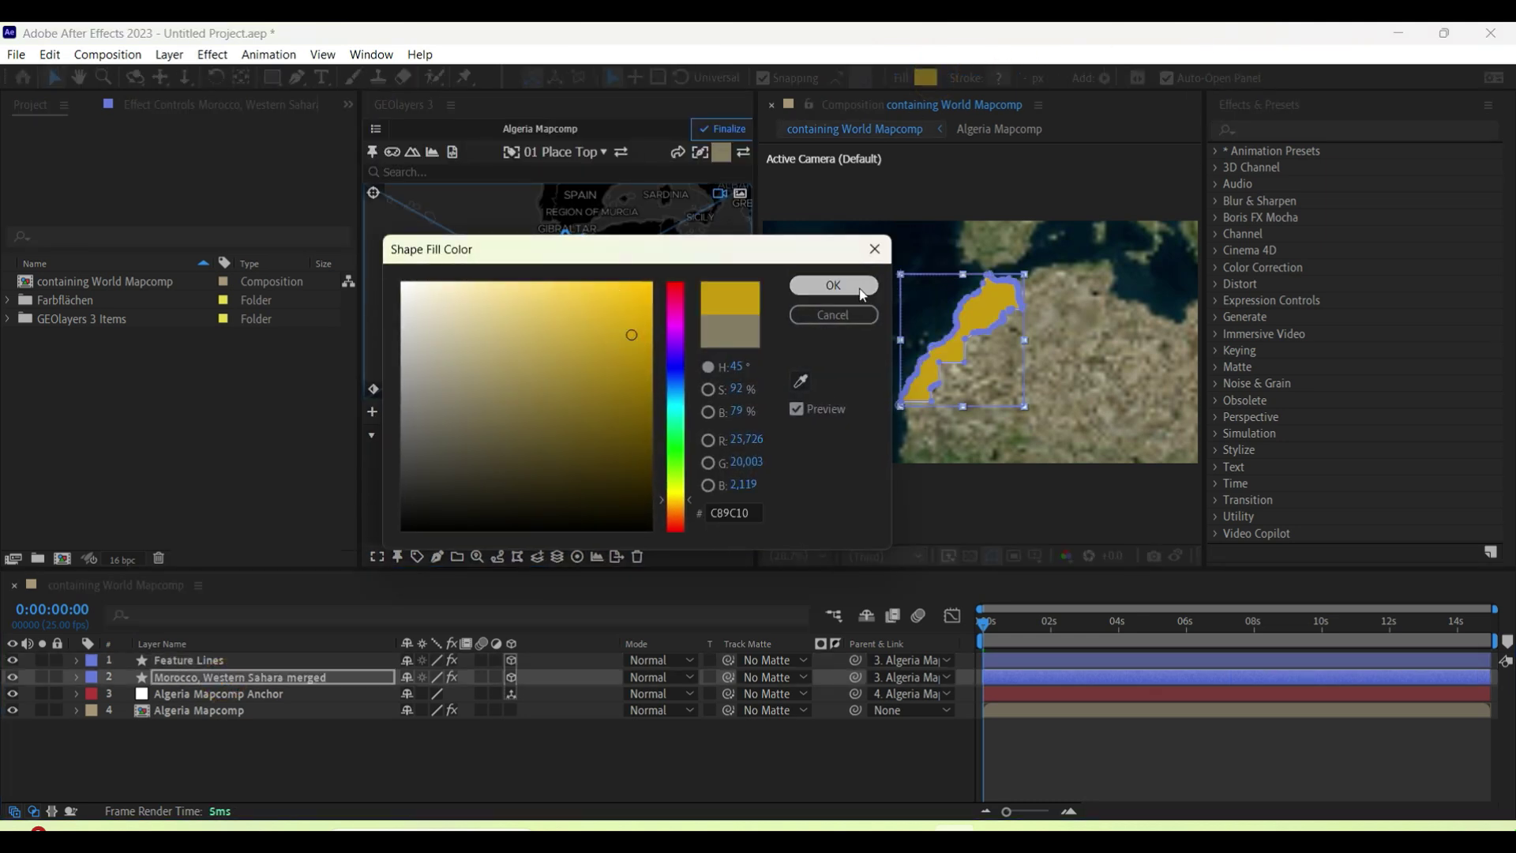
click(833, 285)
click(25, 671)
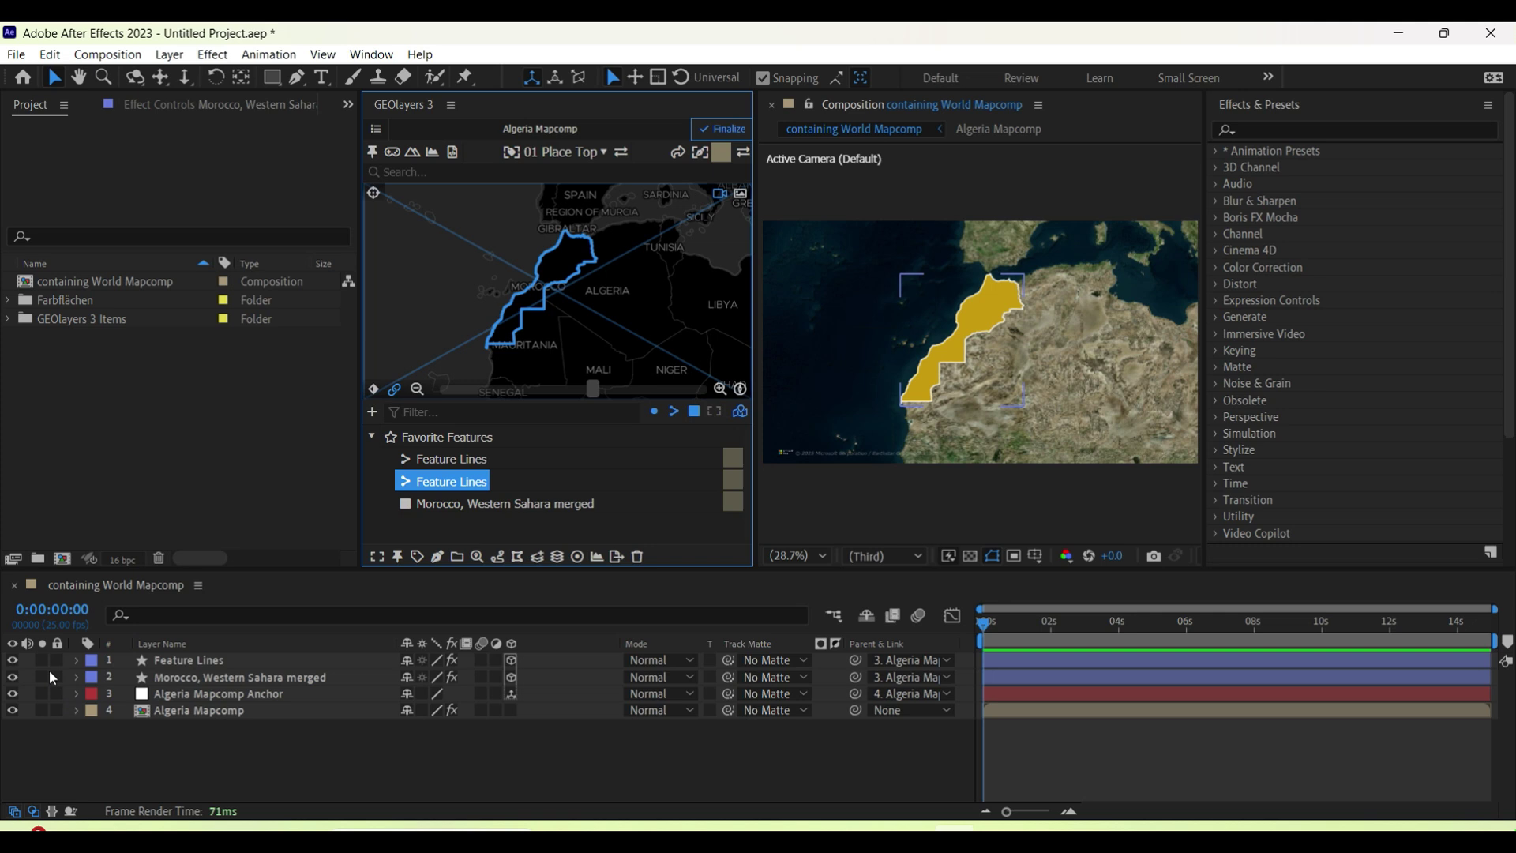
click(43, 660)
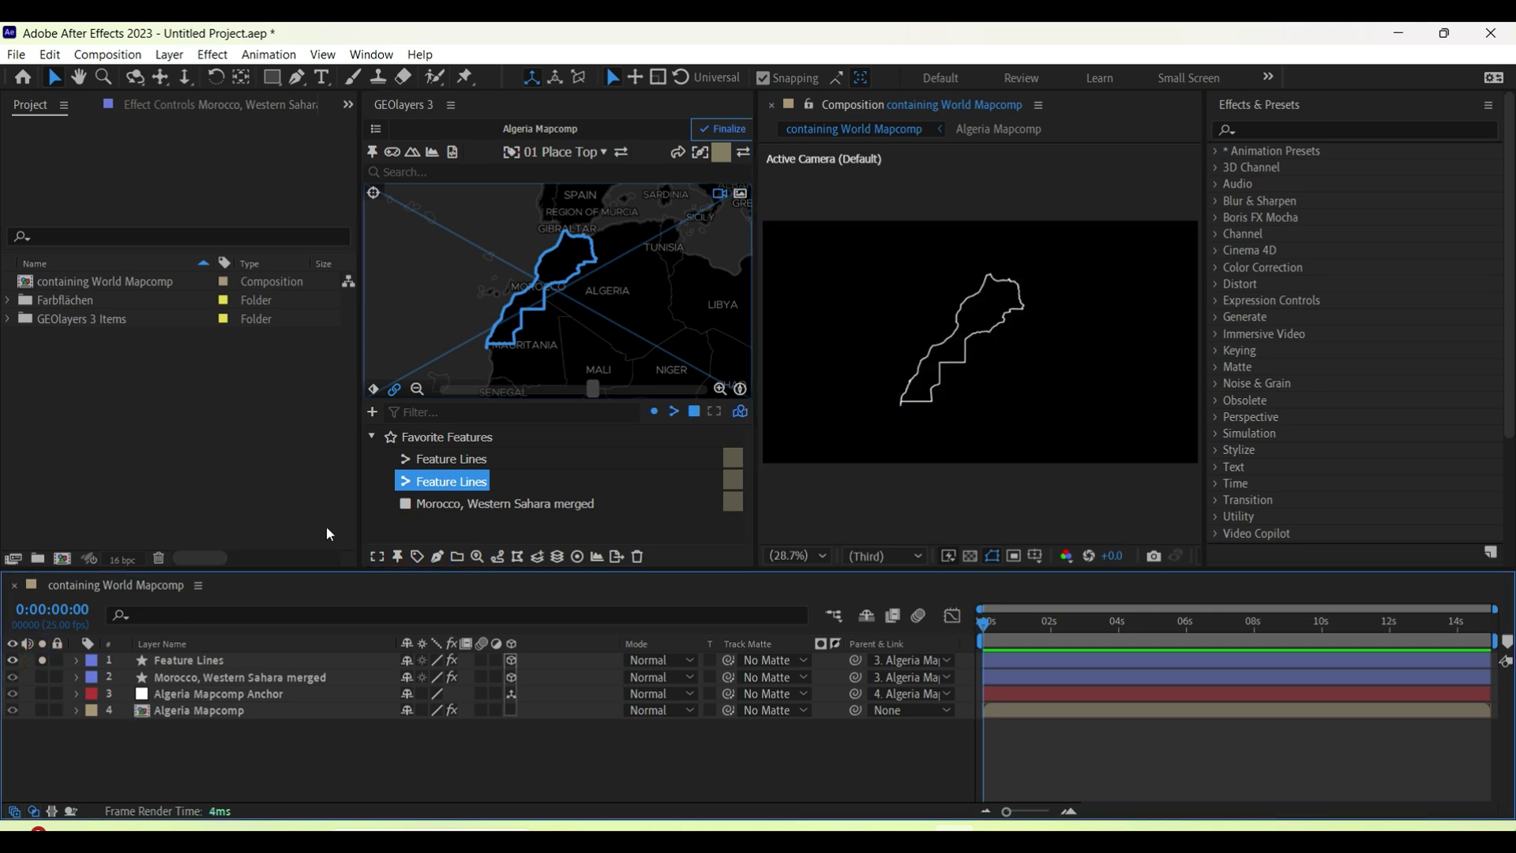
Apply the Saber effect to the Feature Lines layer
click(1290, 129)
text(saber)
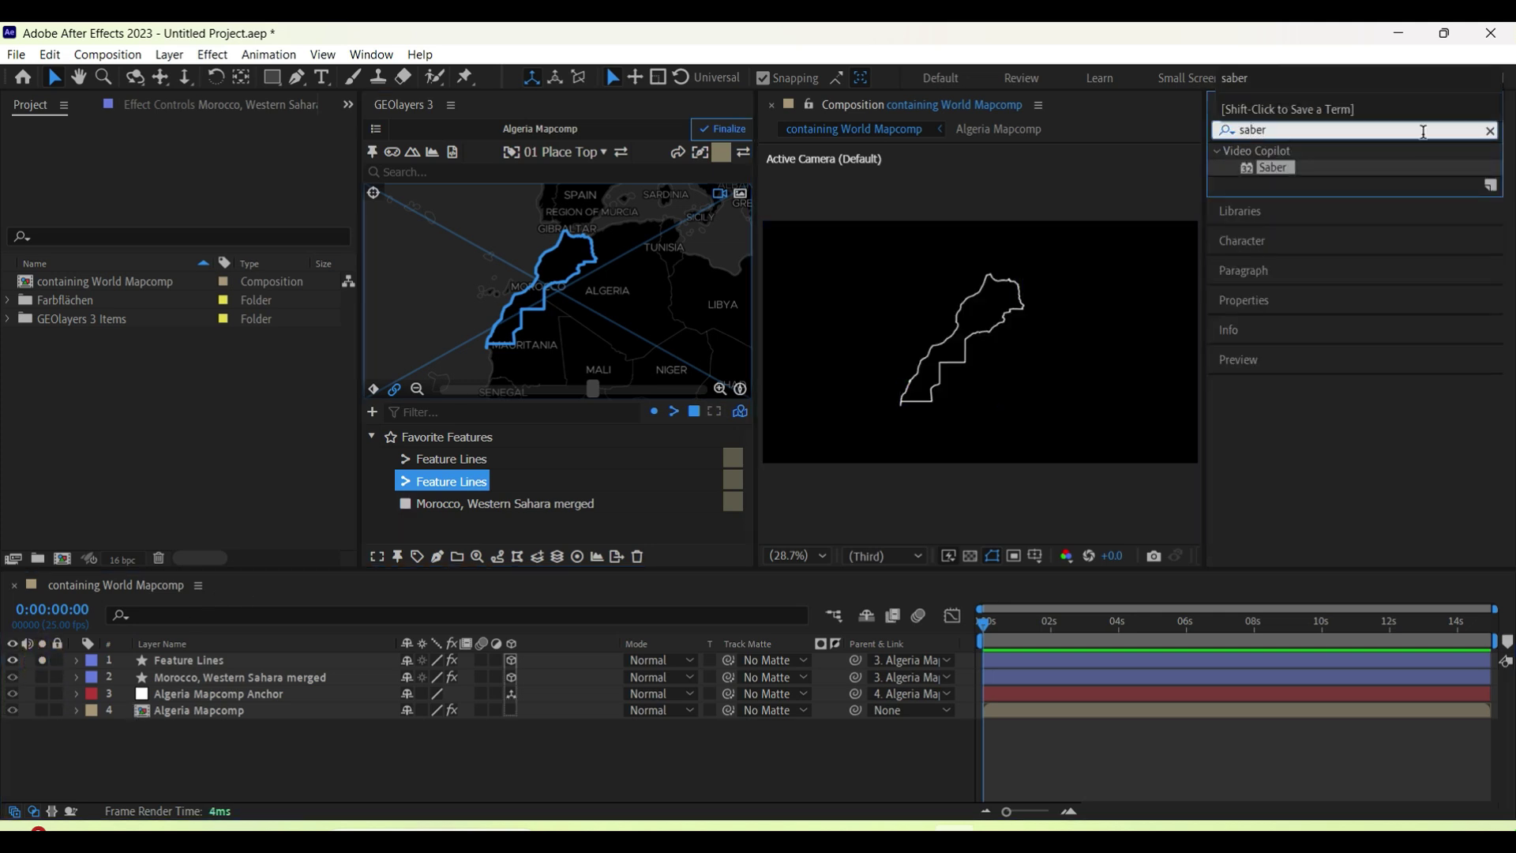
drag(1281, 177, 245, 669)
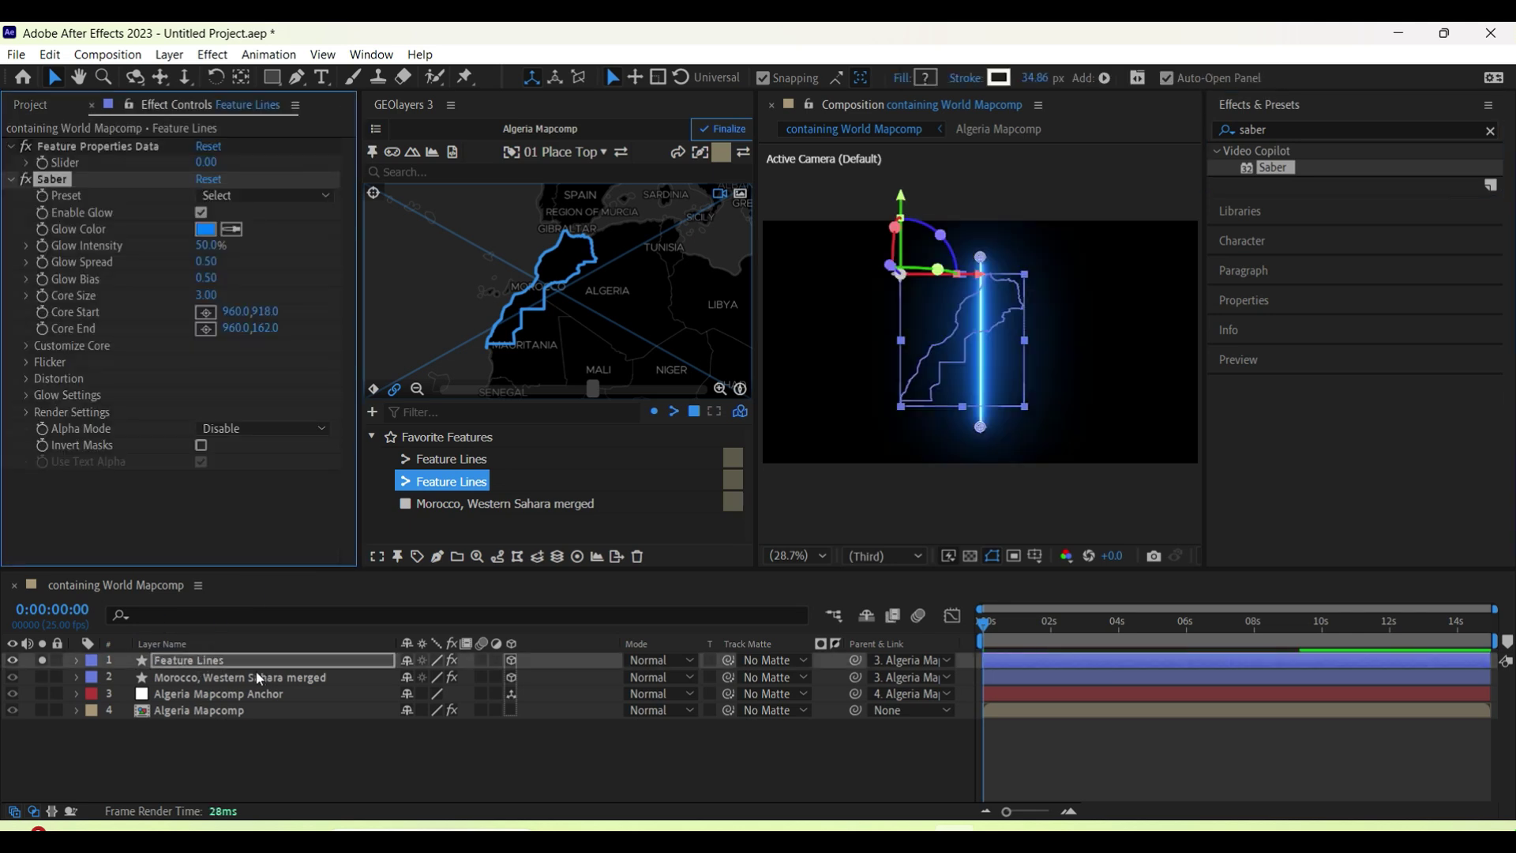
Set Saber's Core Type to Layer Masks and Alpha Mode to Mask Core
click(26, 345)
click(256, 359)
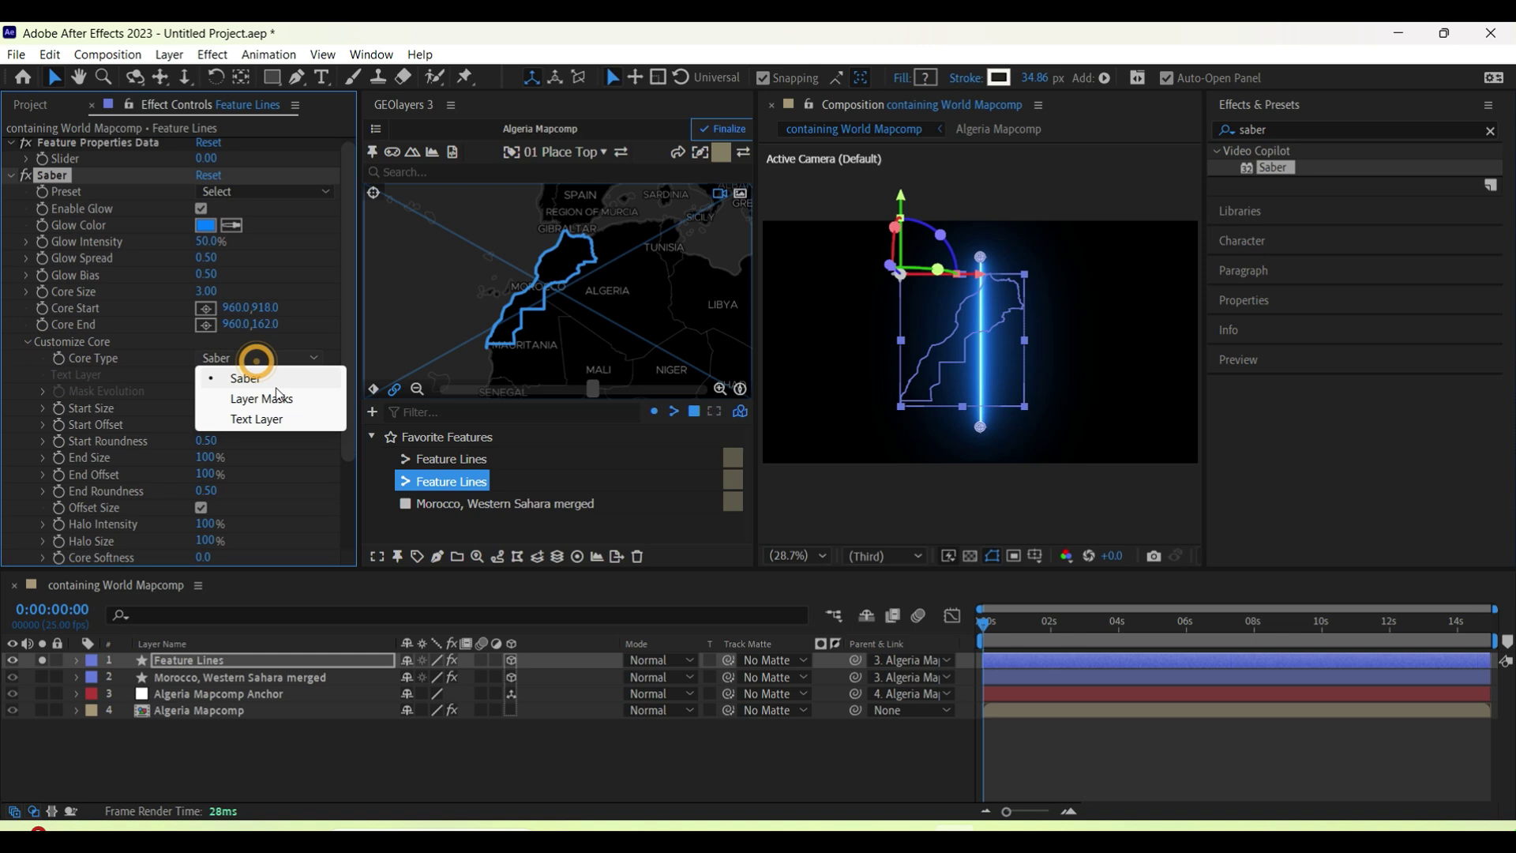
click(269, 398)
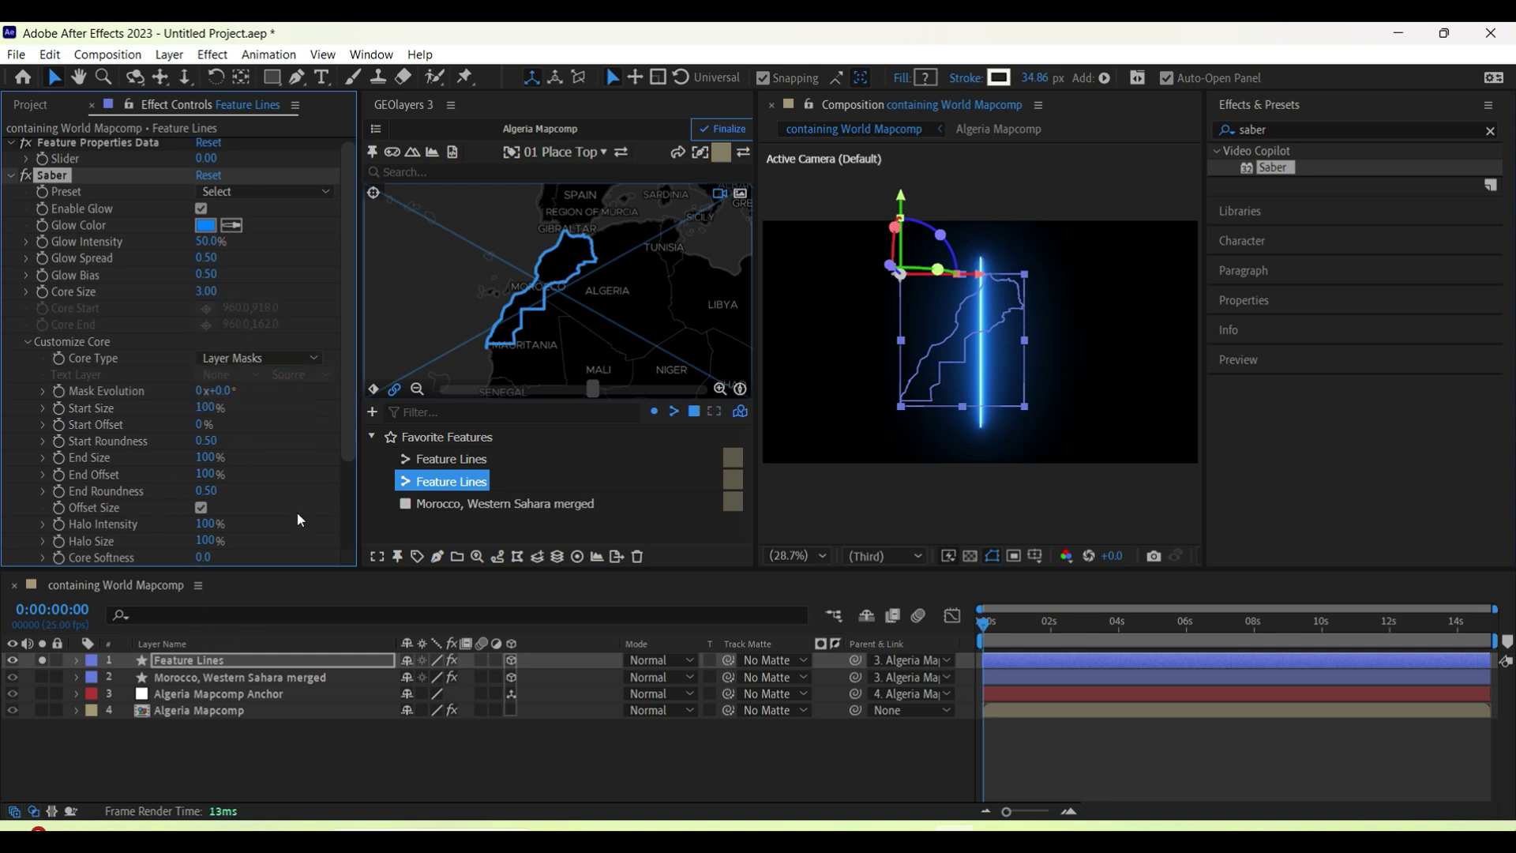
scroll(216, 457, down, 3)
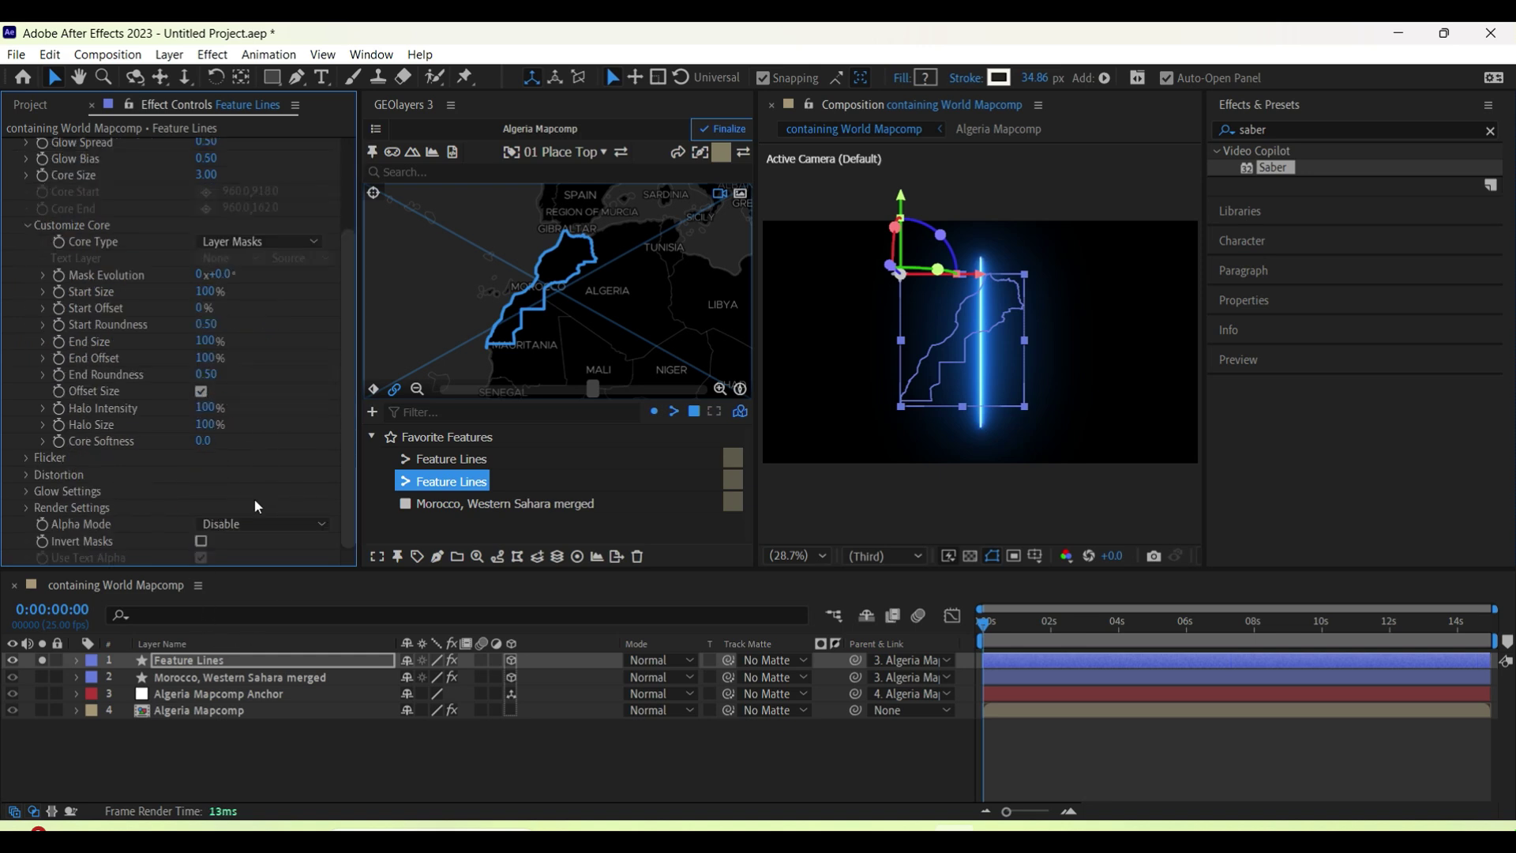
click(253, 527)
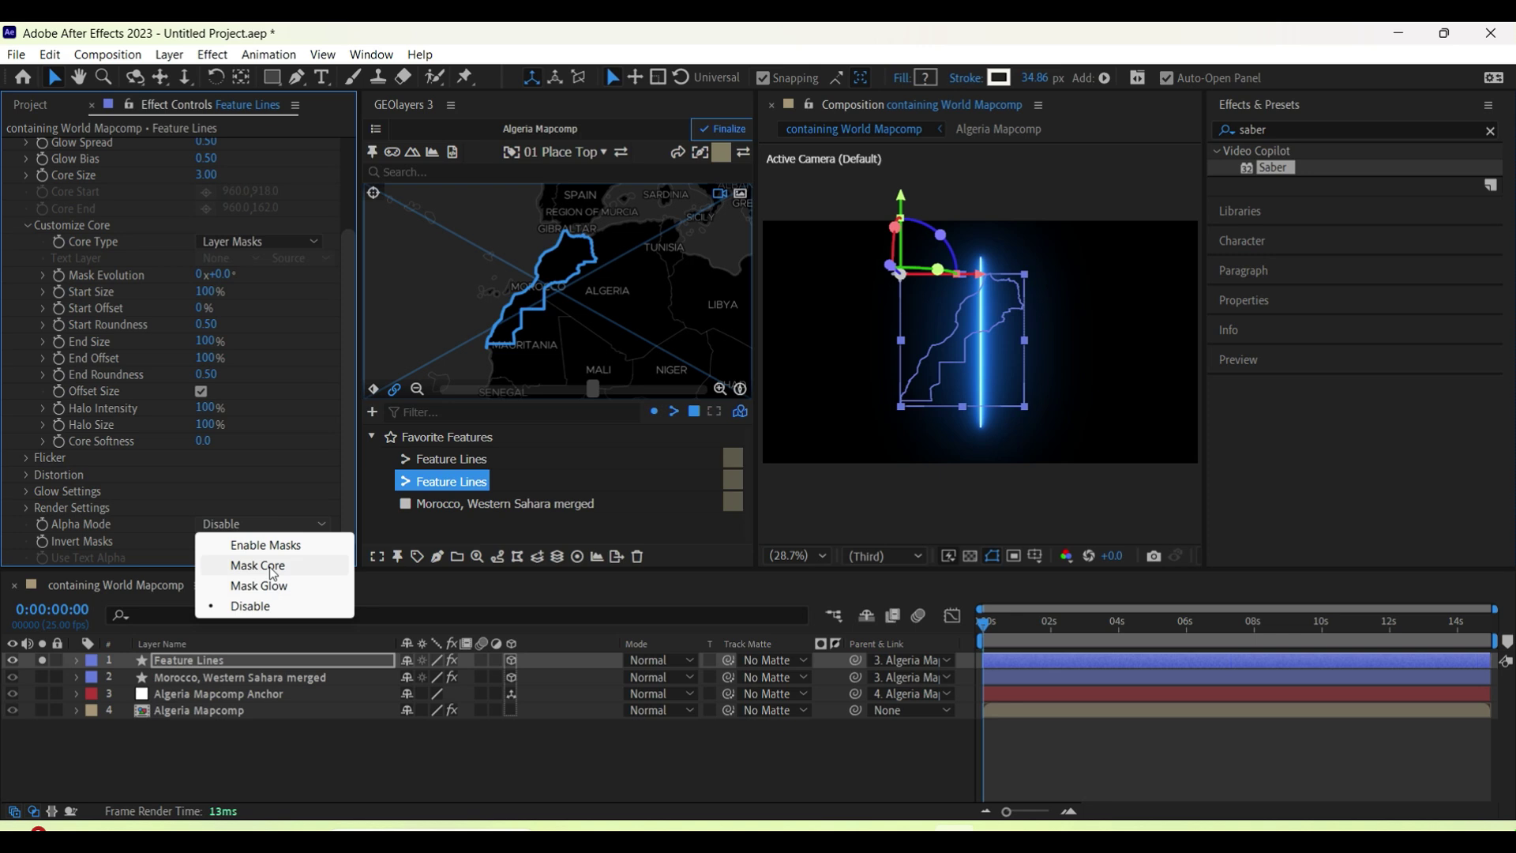
click(261, 566)
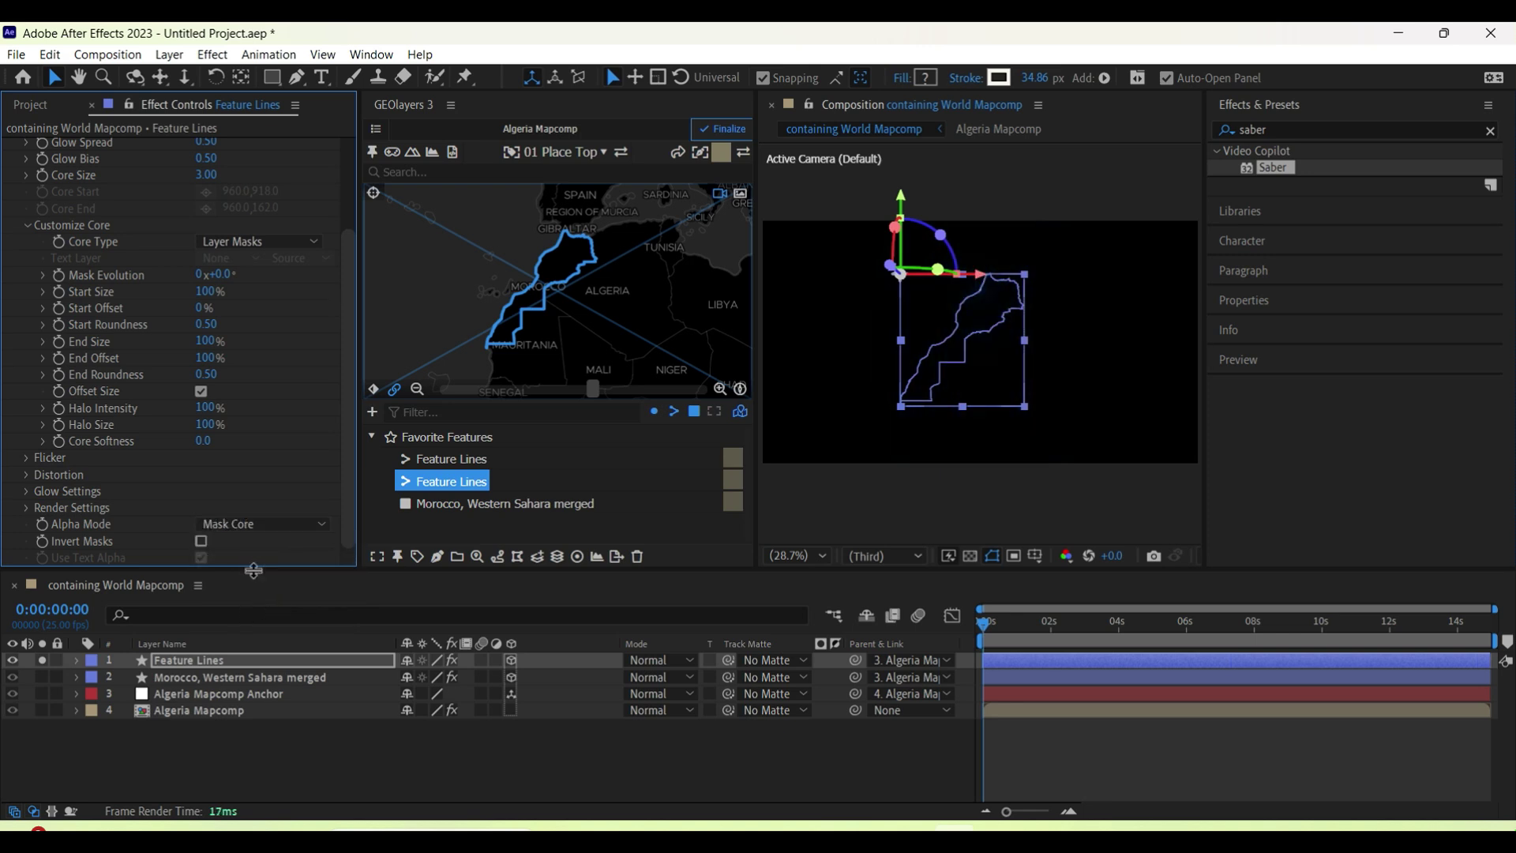
Compare the Mask Glow alpha mode, then remove Saber from the Feature Lines layer
click(268, 521)
click(269, 588)
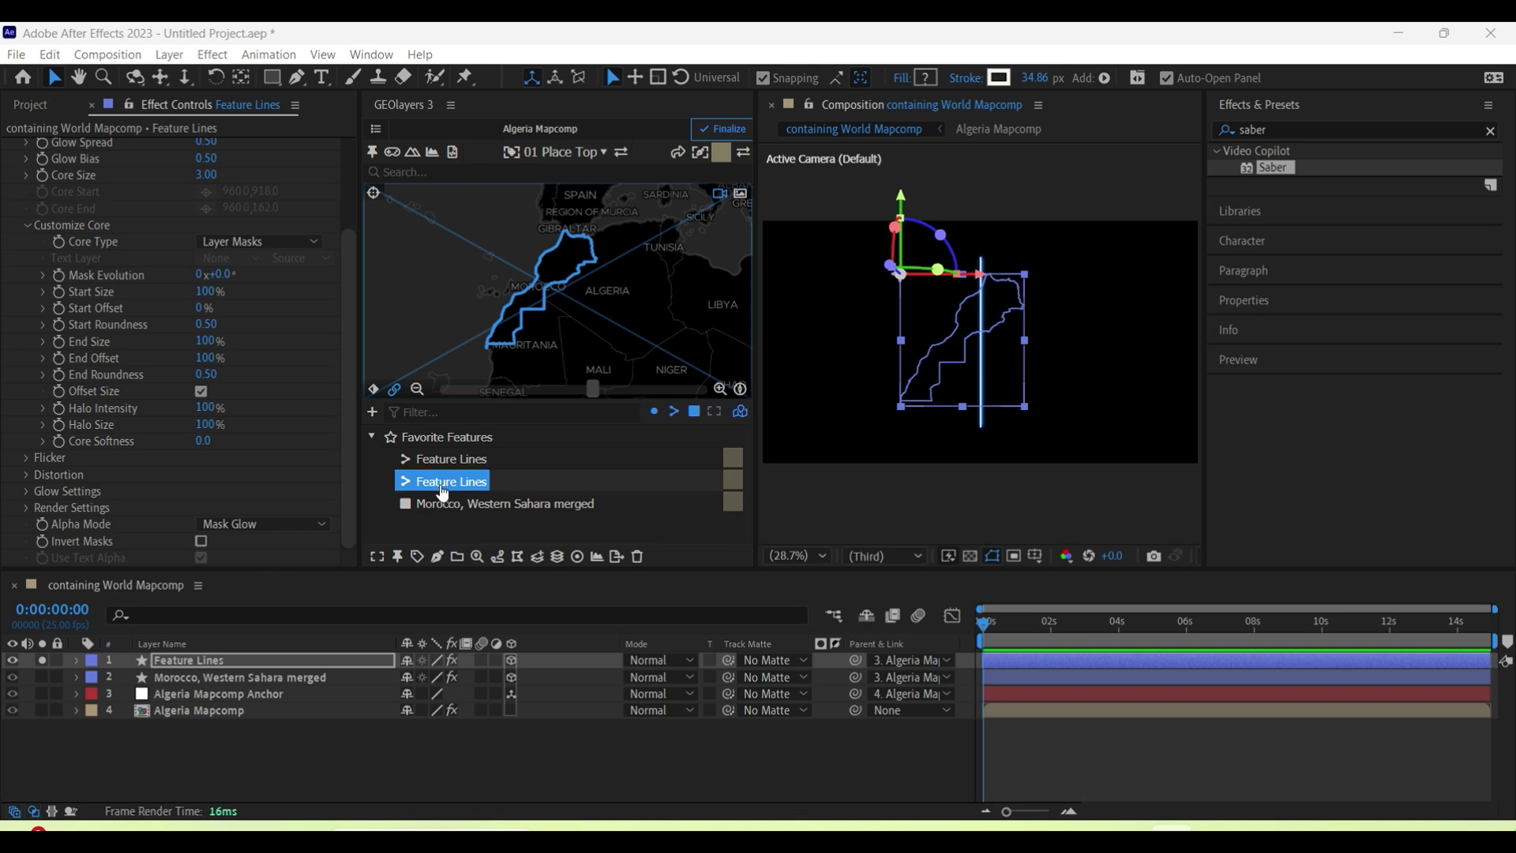
key(ctrl+z)
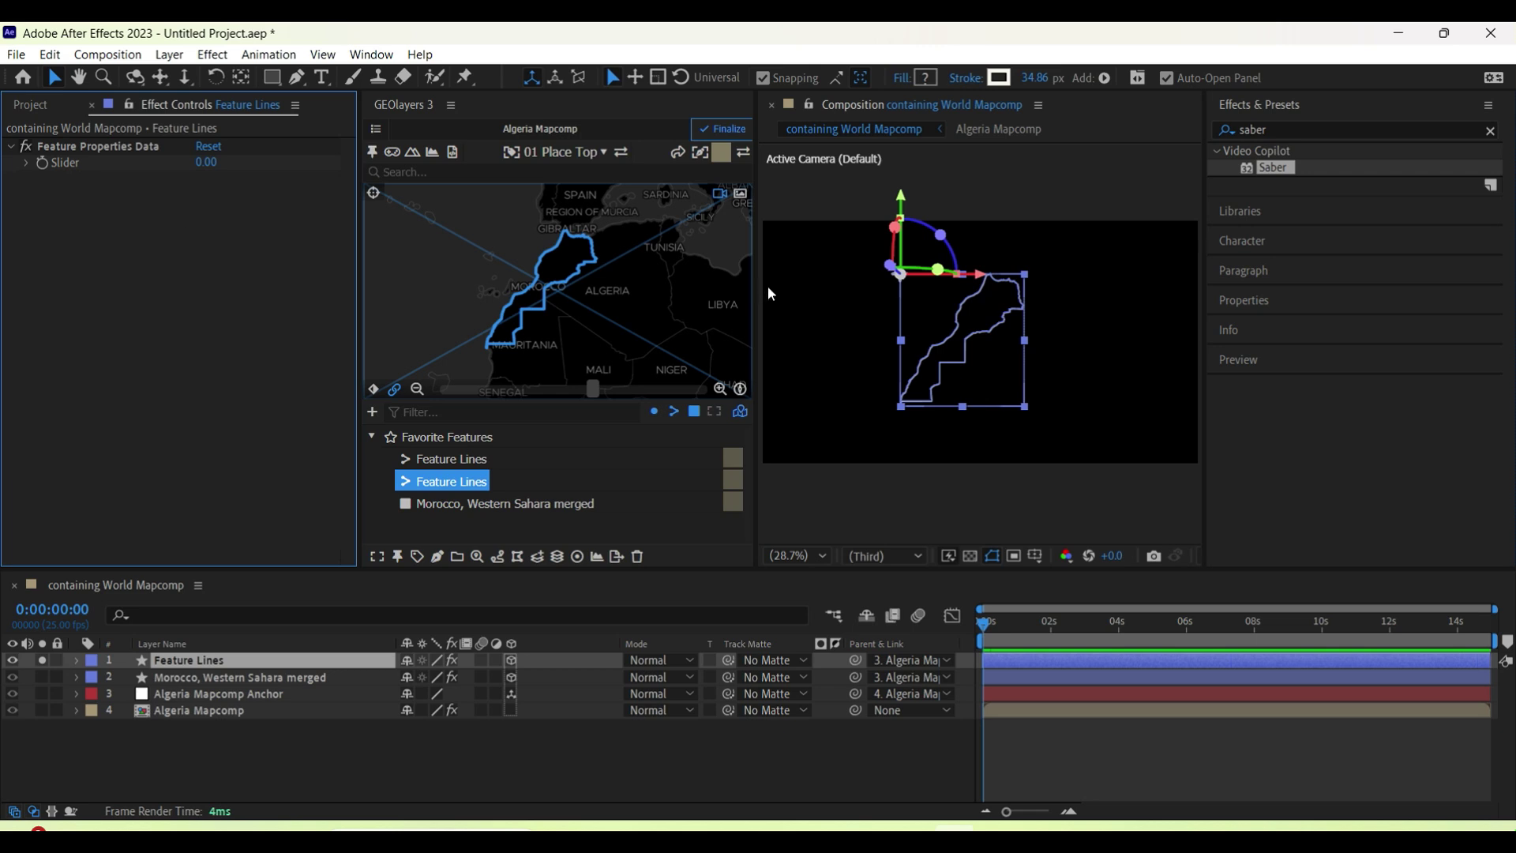
Auto-trace the Feature Lines layer with default settings to produce Auto-traced Feature Lines
click(262, 664)
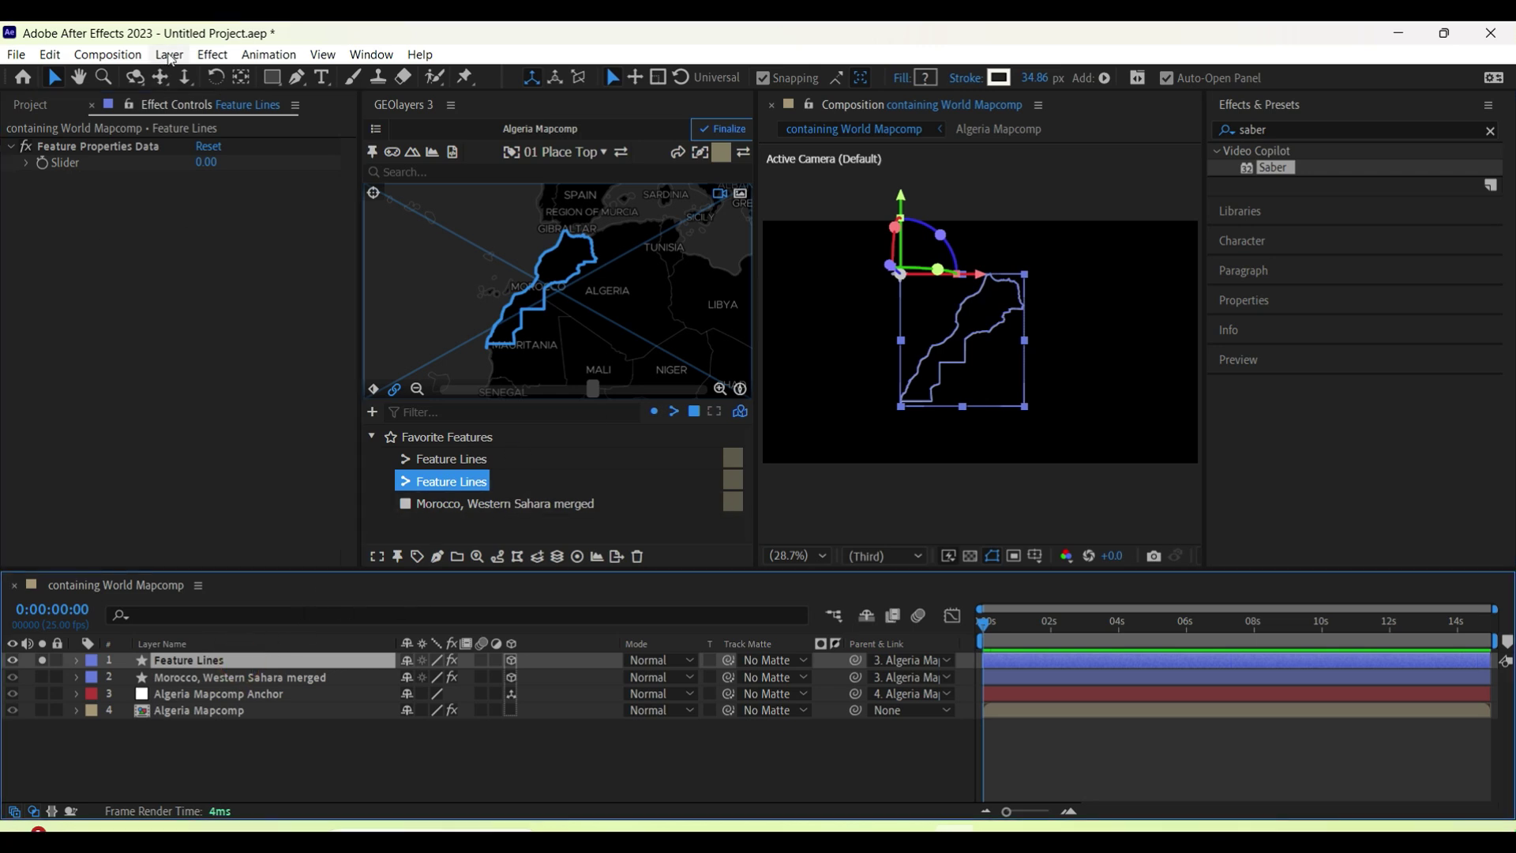
click(170, 56)
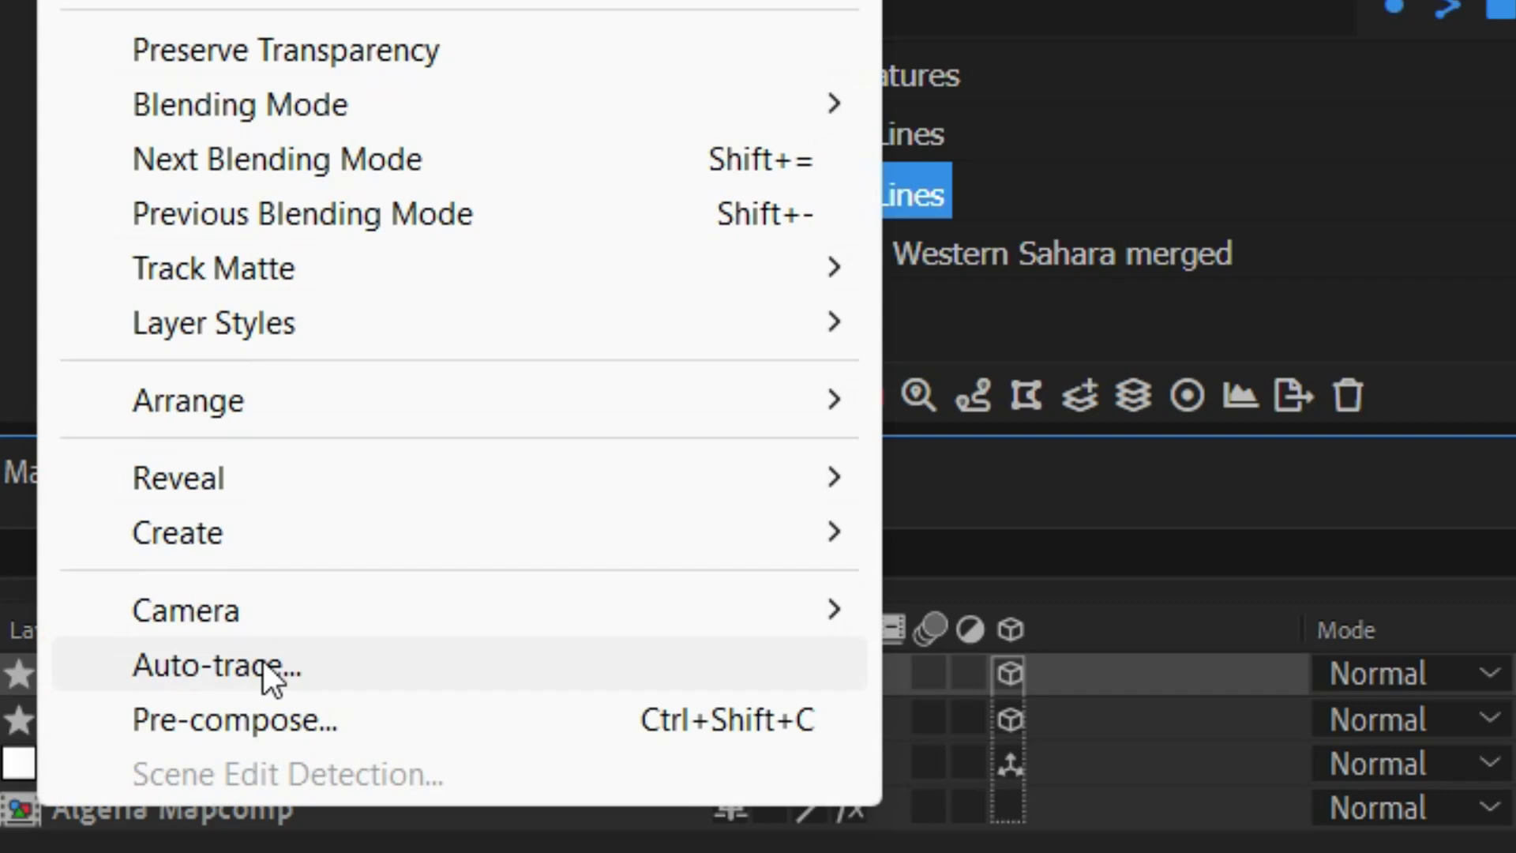
click(237, 664)
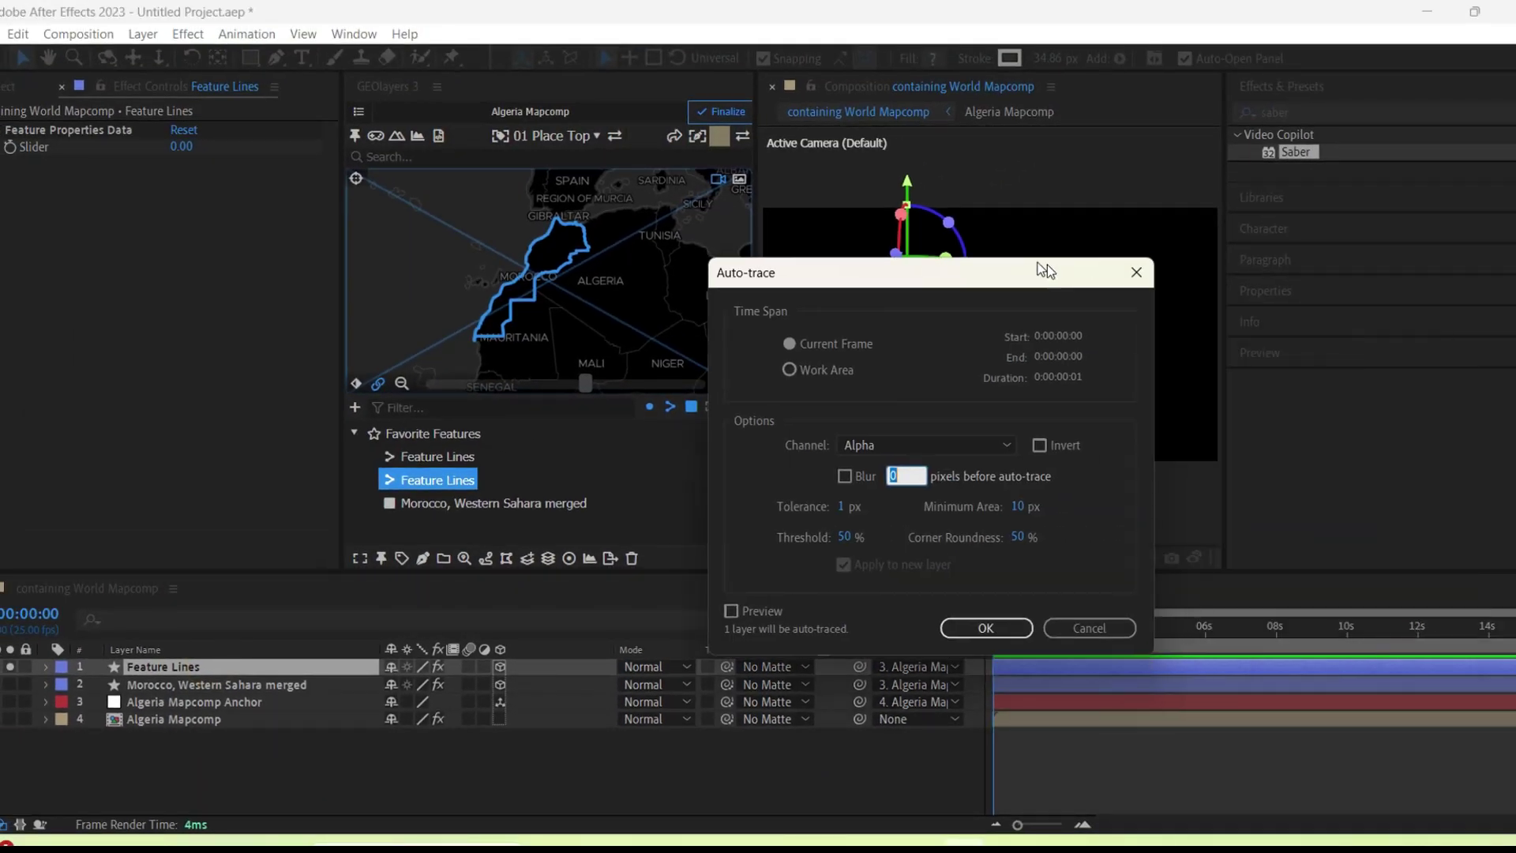
click(936, 617)
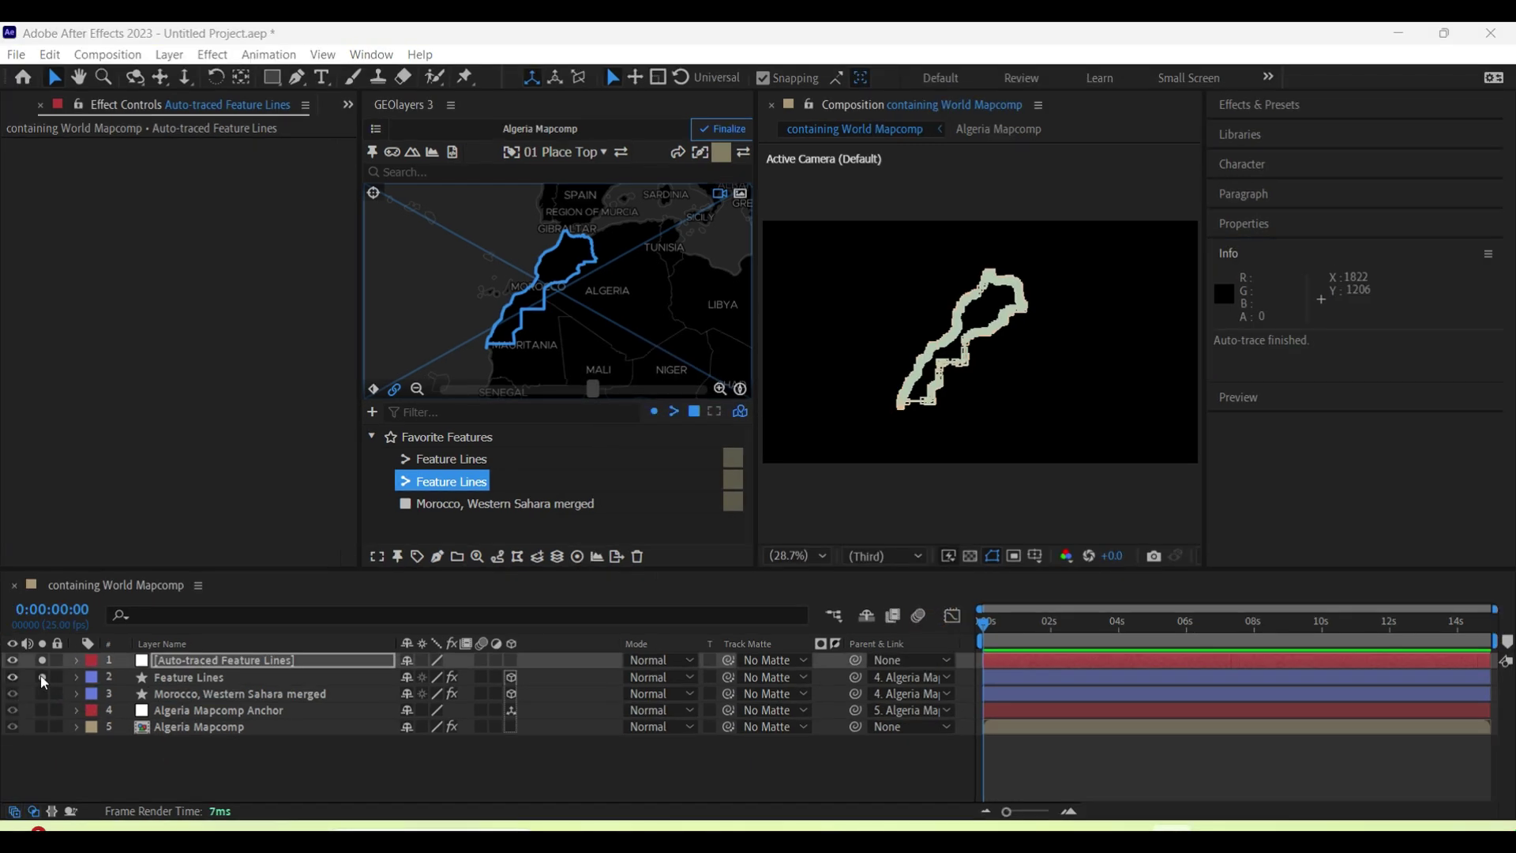
click(9, 684)
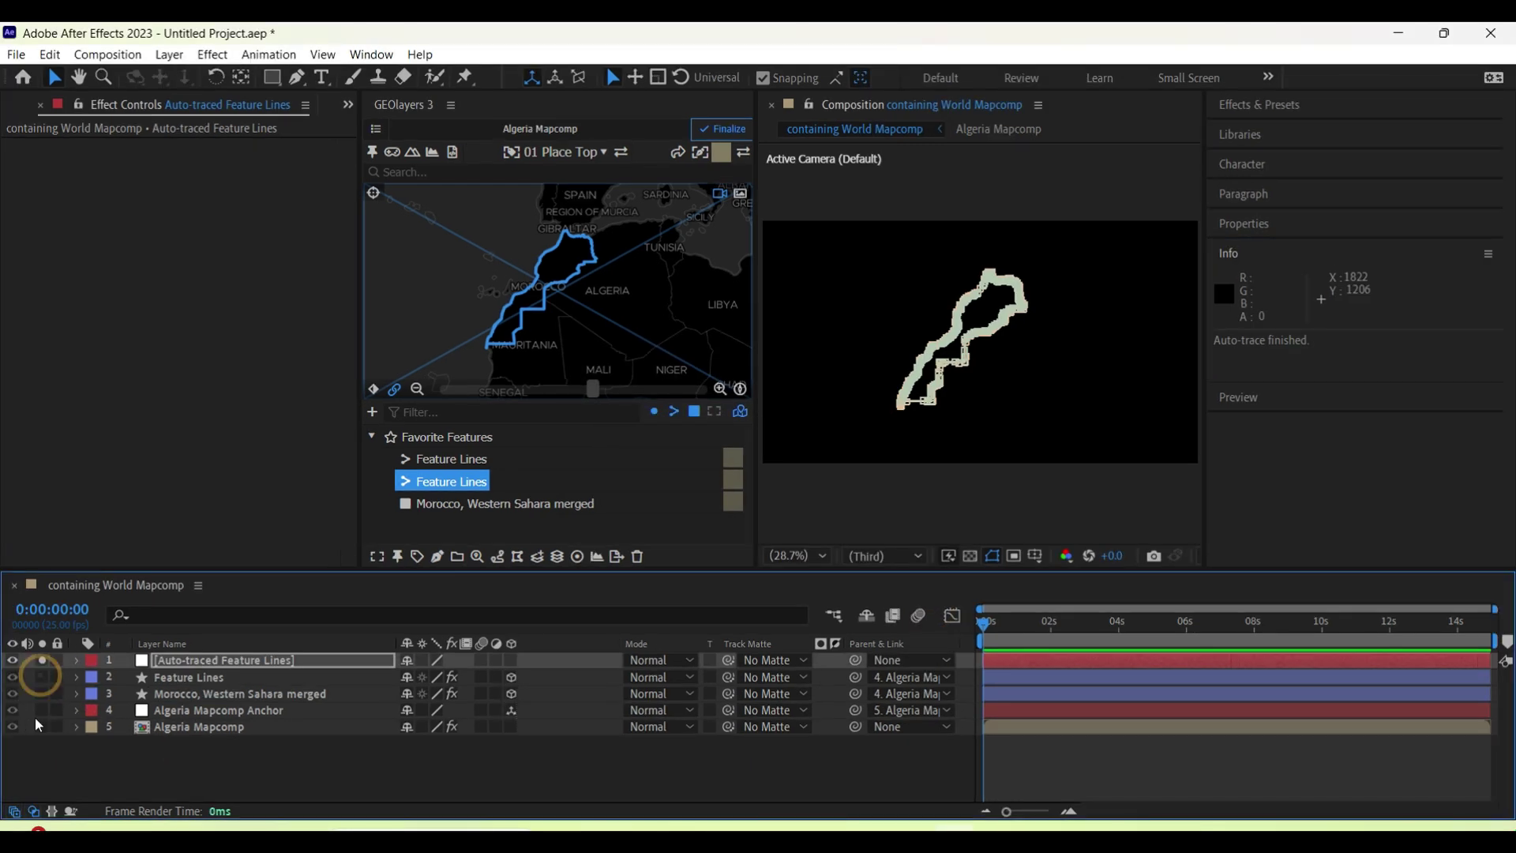
Apply Saber to the Auto-traced Feature Lines layer with Core Type set to Layer Masks
click(1258, 104)
click(1270, 131)
text(saber)
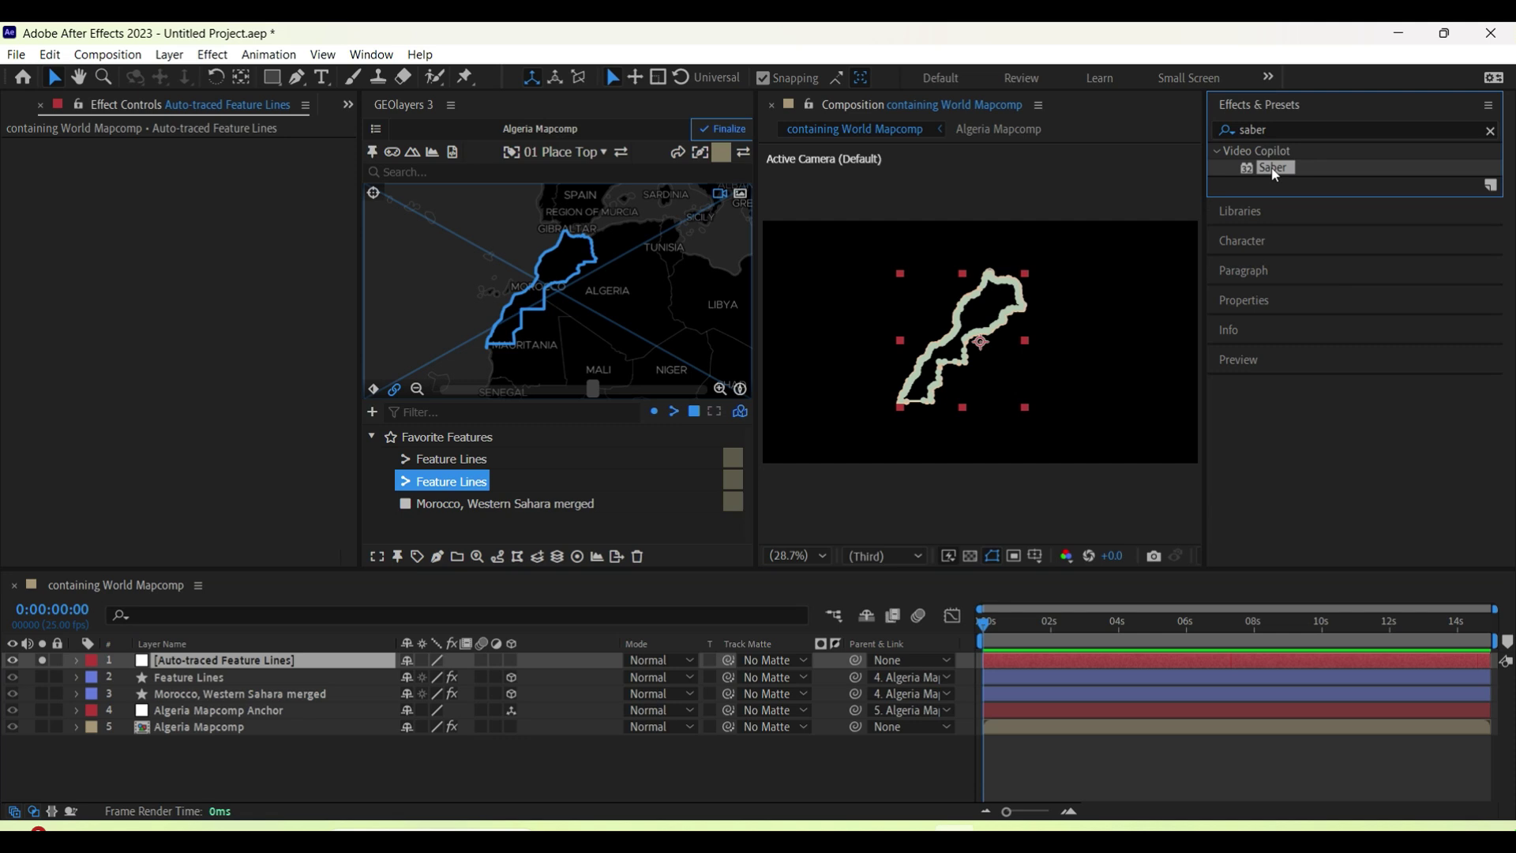
drag(1274, 173, 237, 662)
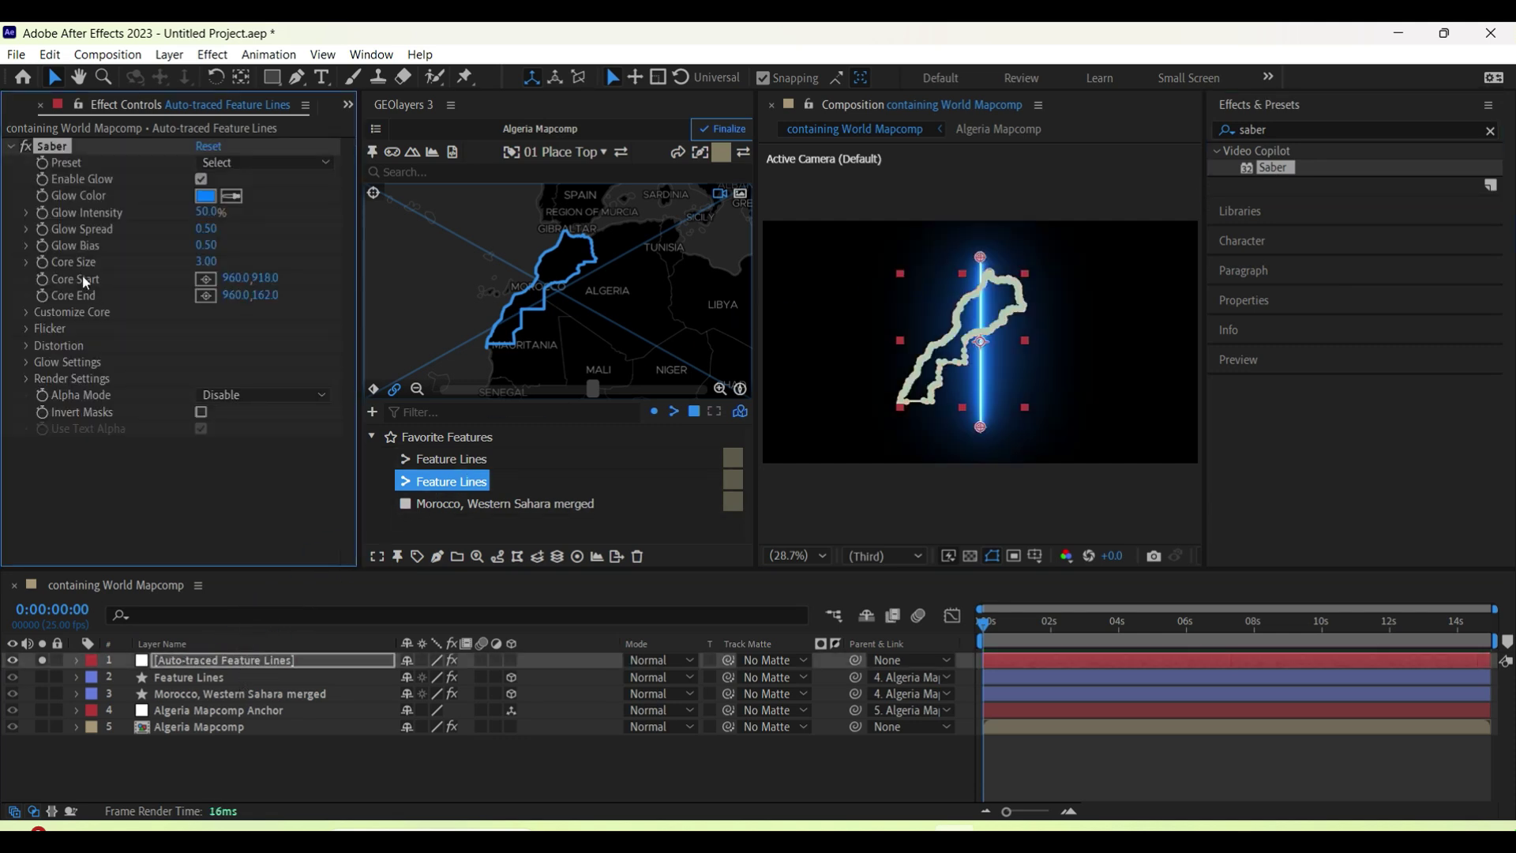
click(26, 313)
click(246, 327)
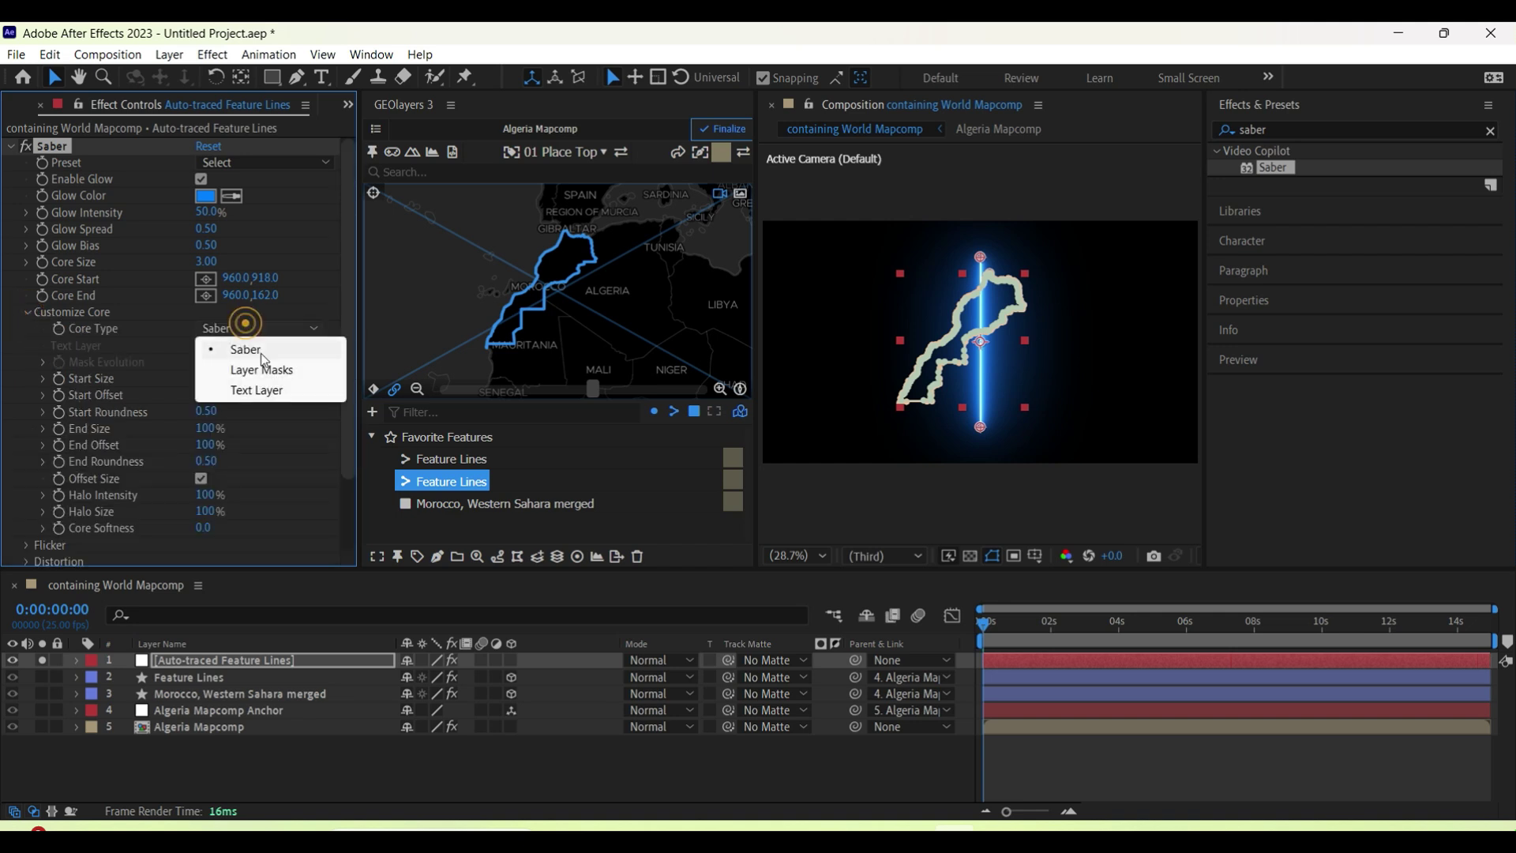
click(267, 370)
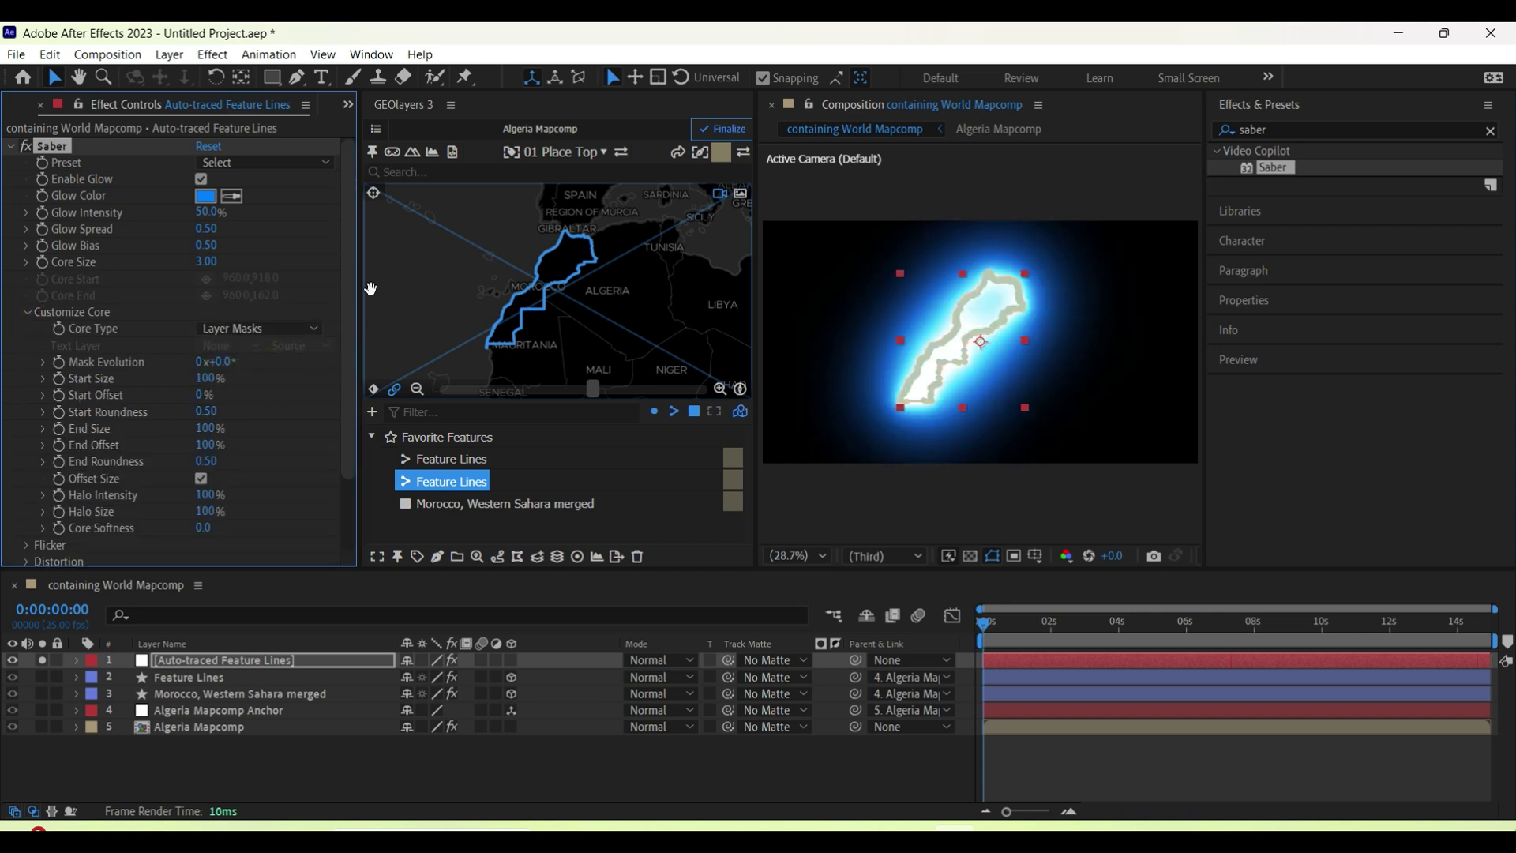
drag(347, 282, 344, 350)
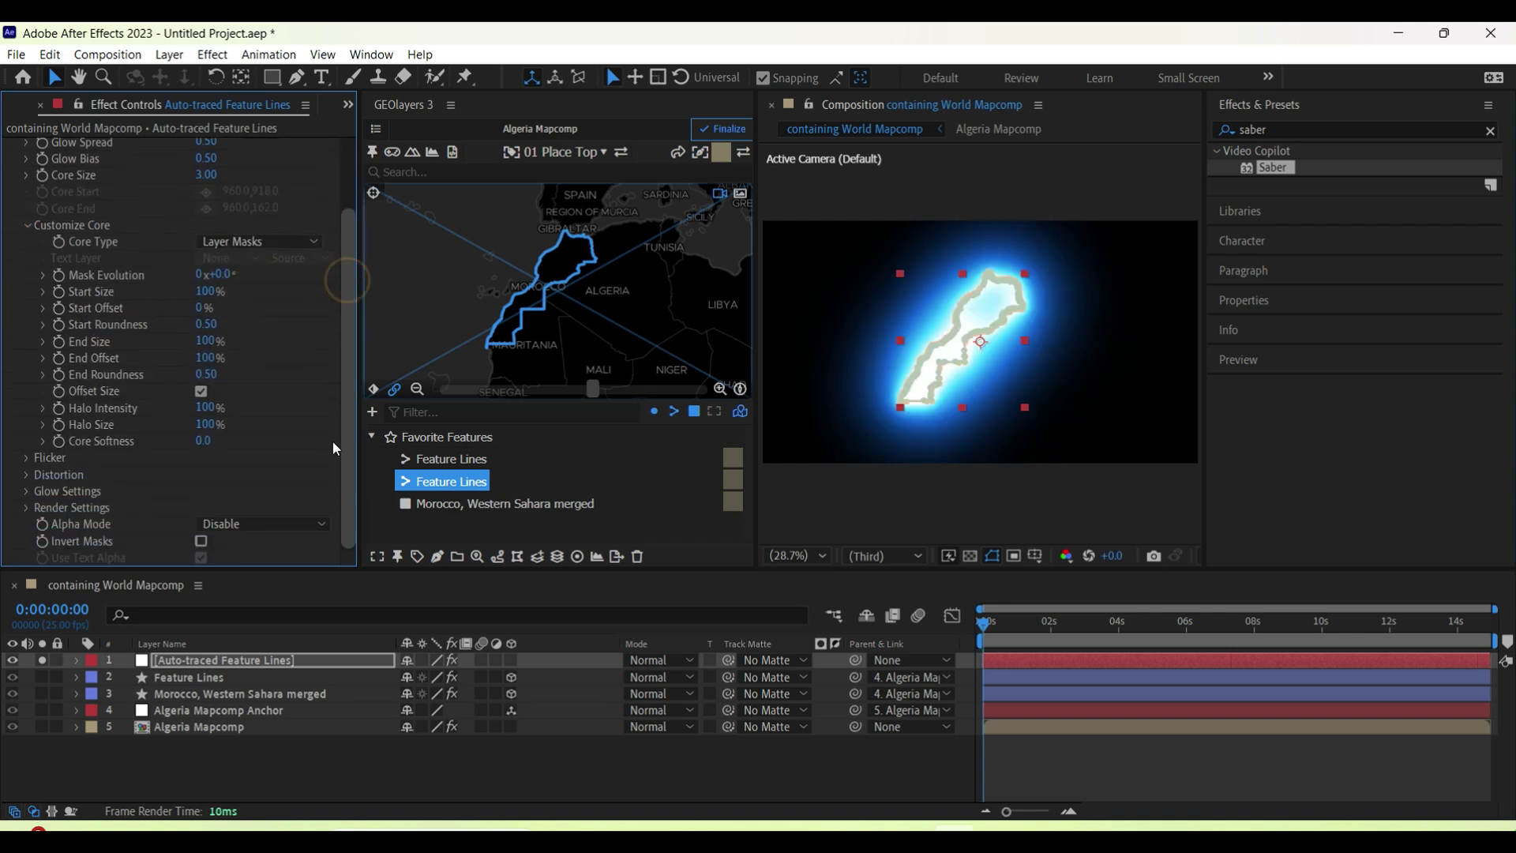
Try Saber's Mask Glow alpha mode, then settle on Mask Core
click(227, 522)
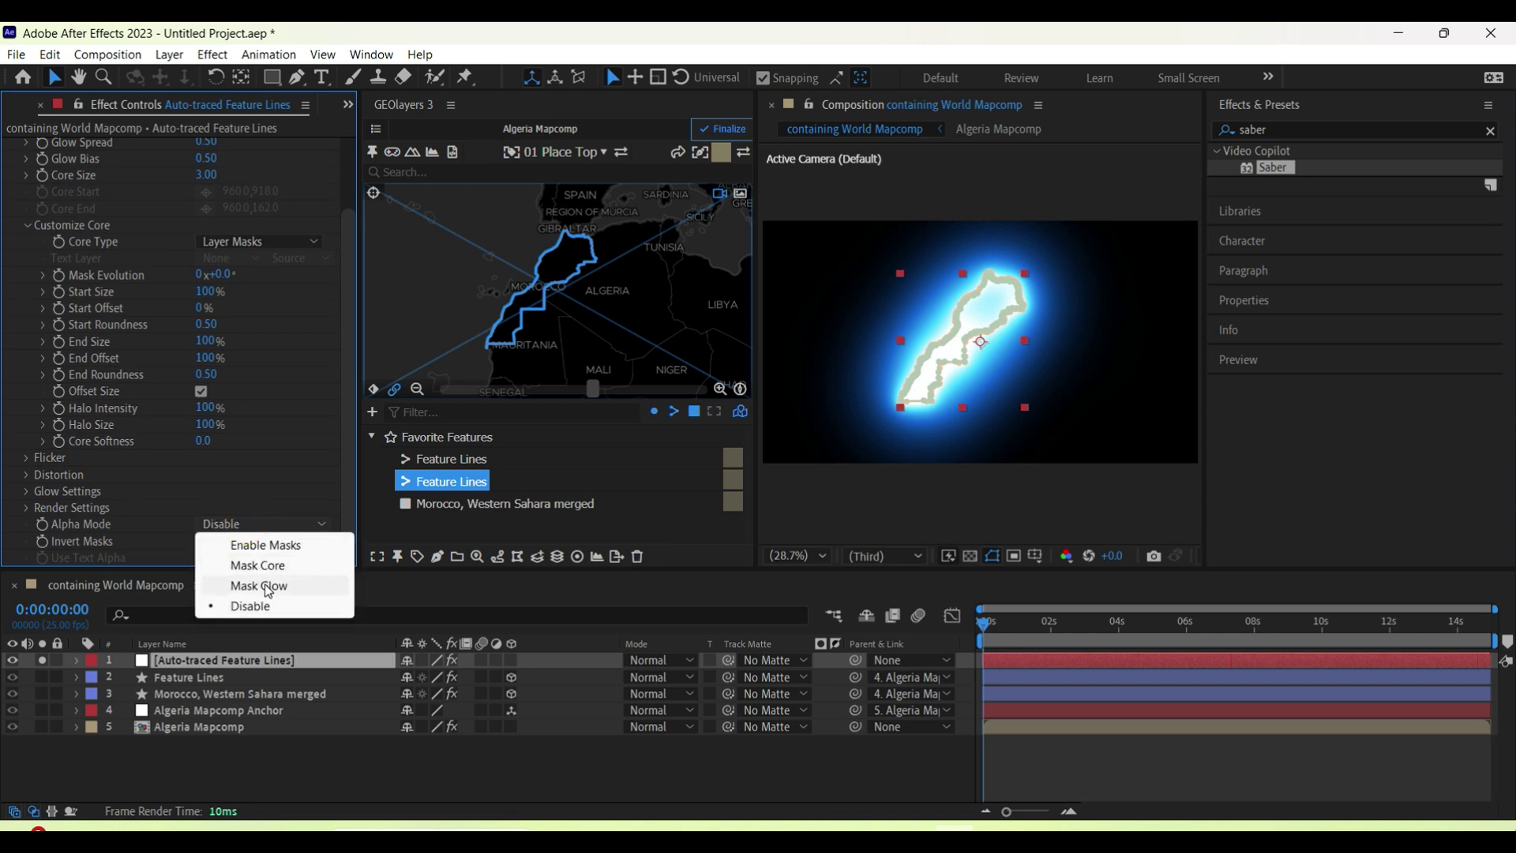
click(267, 585)
click(866, 481)
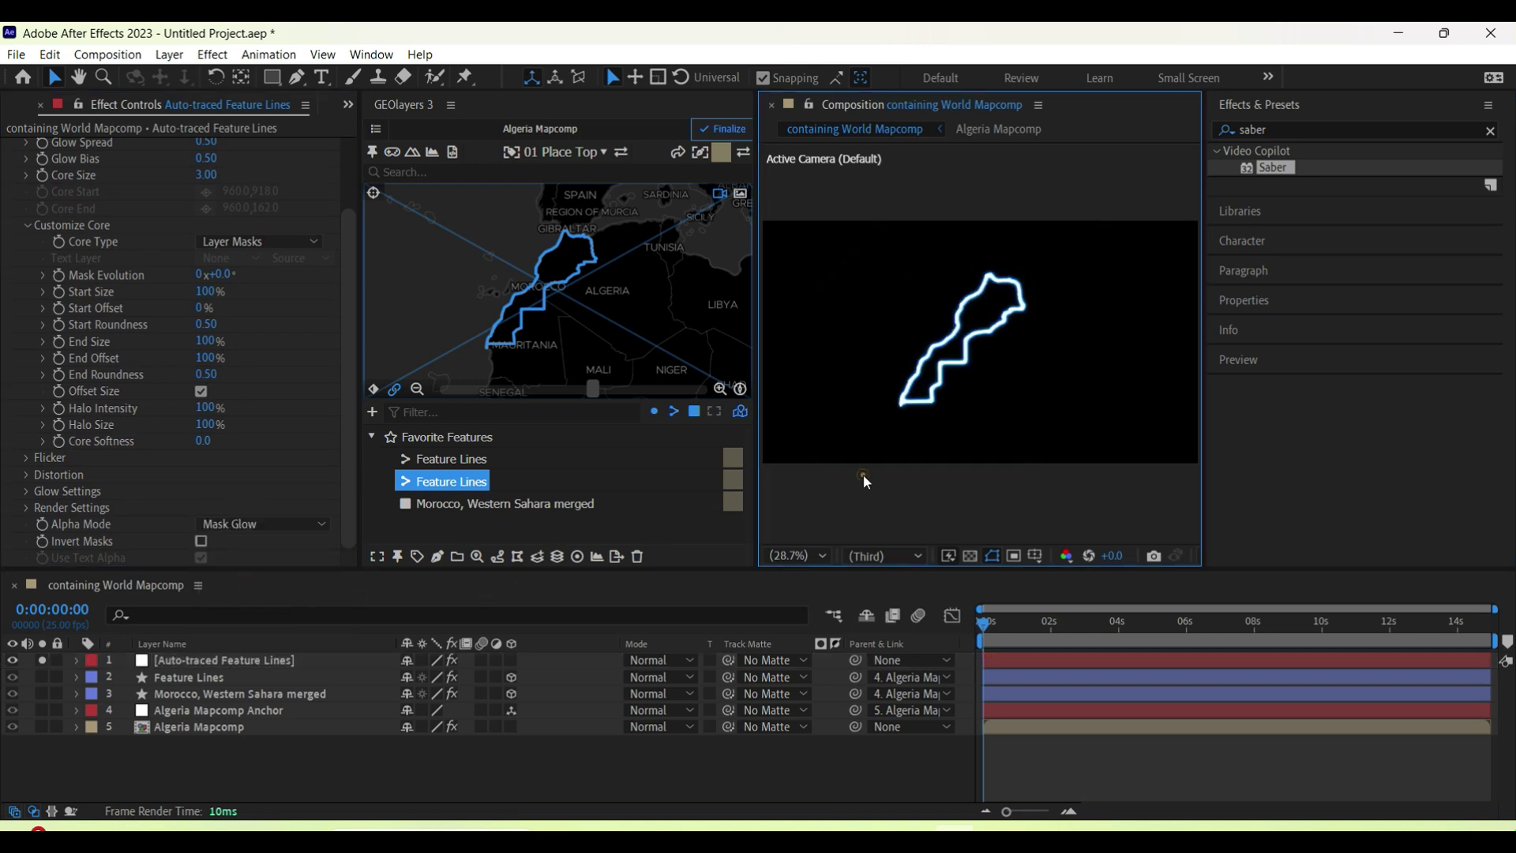
click(294, 521)
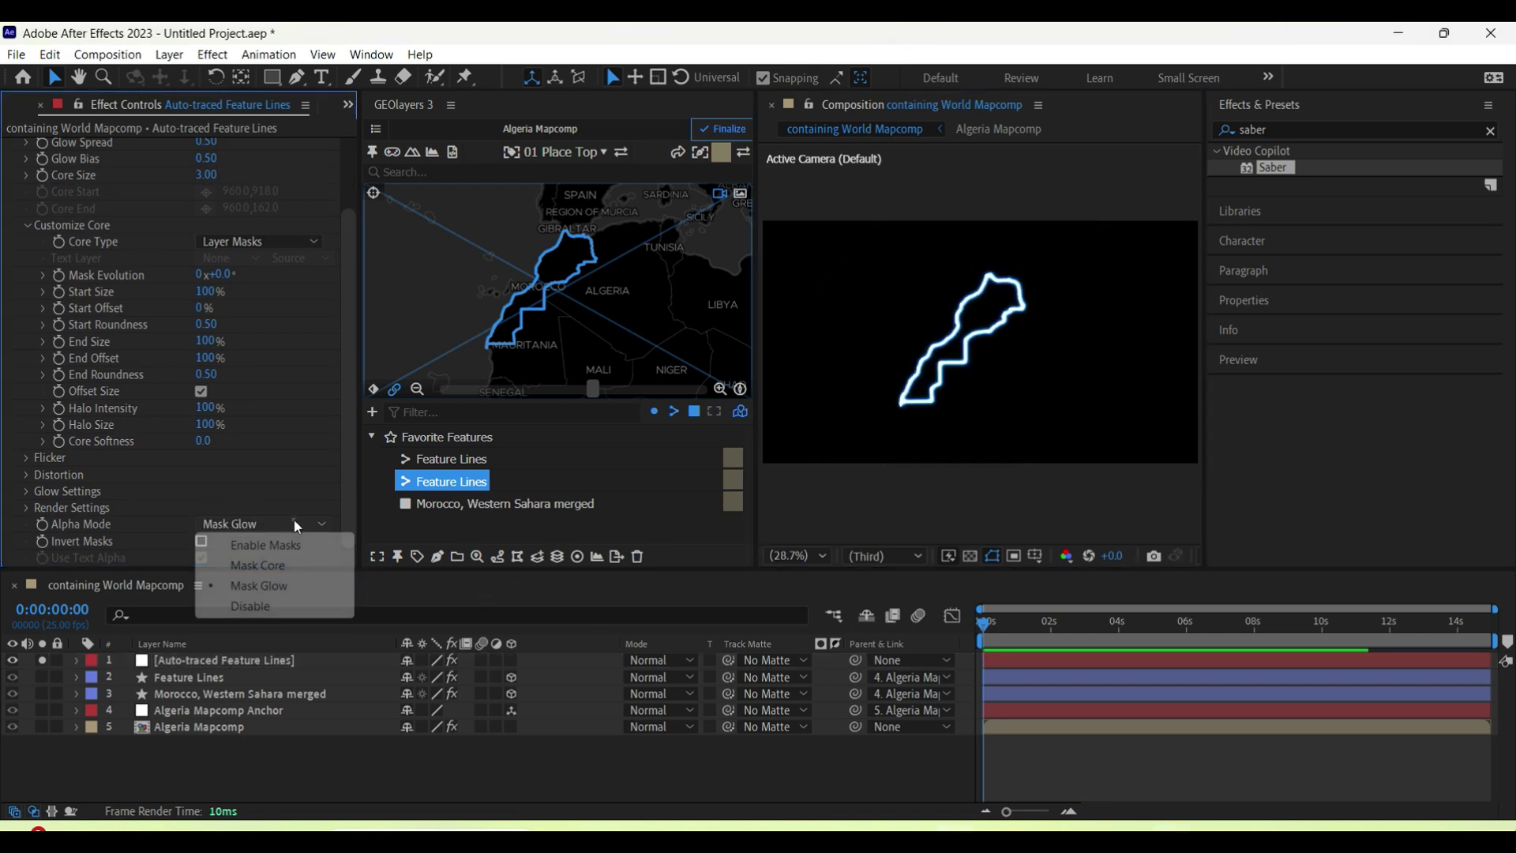
click(275, 562)
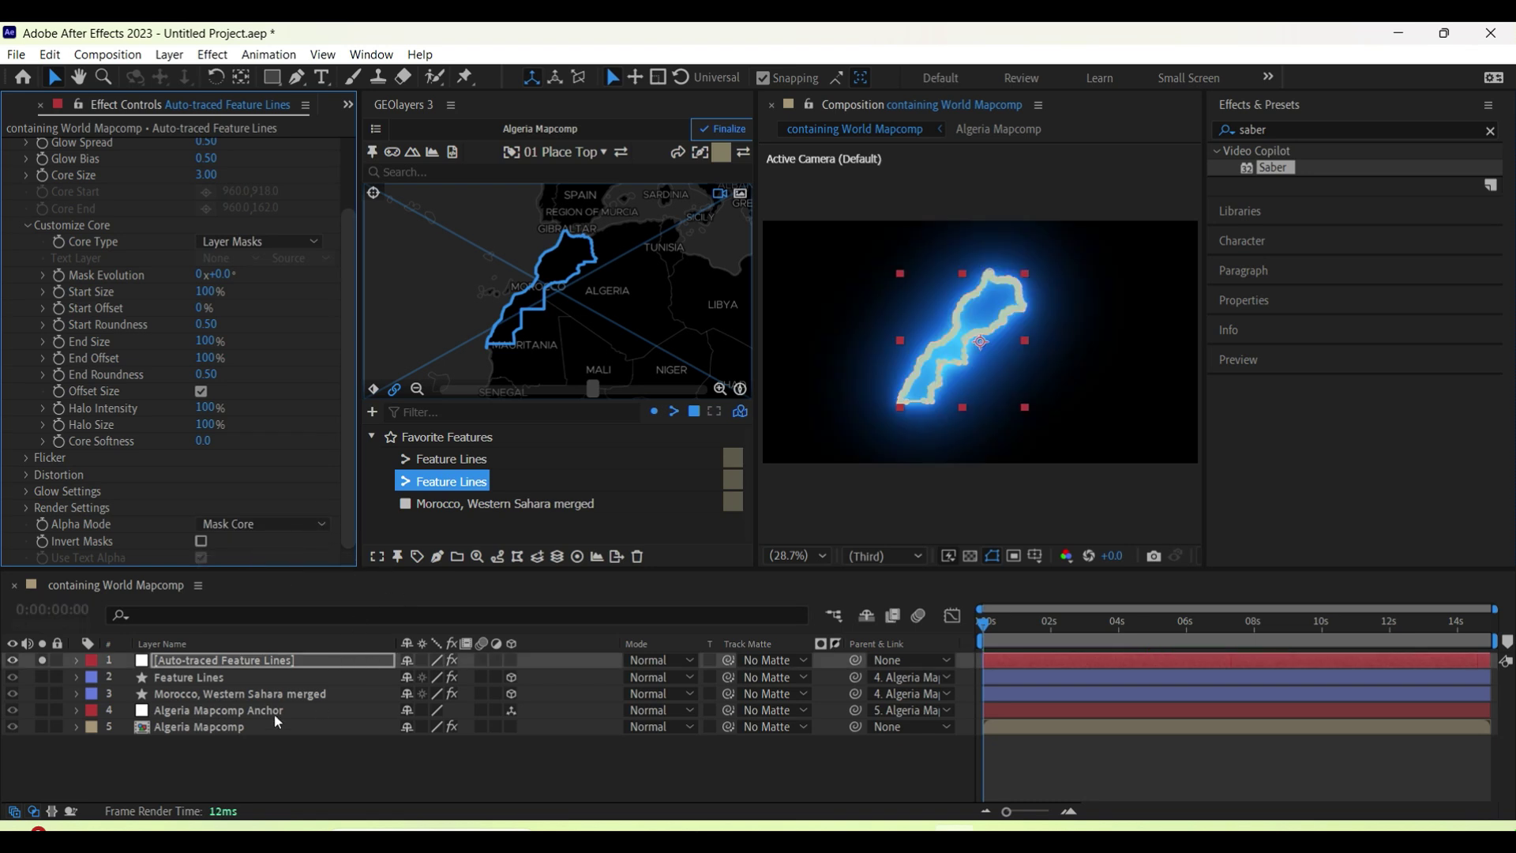
scroll(172, 268, up, 5)
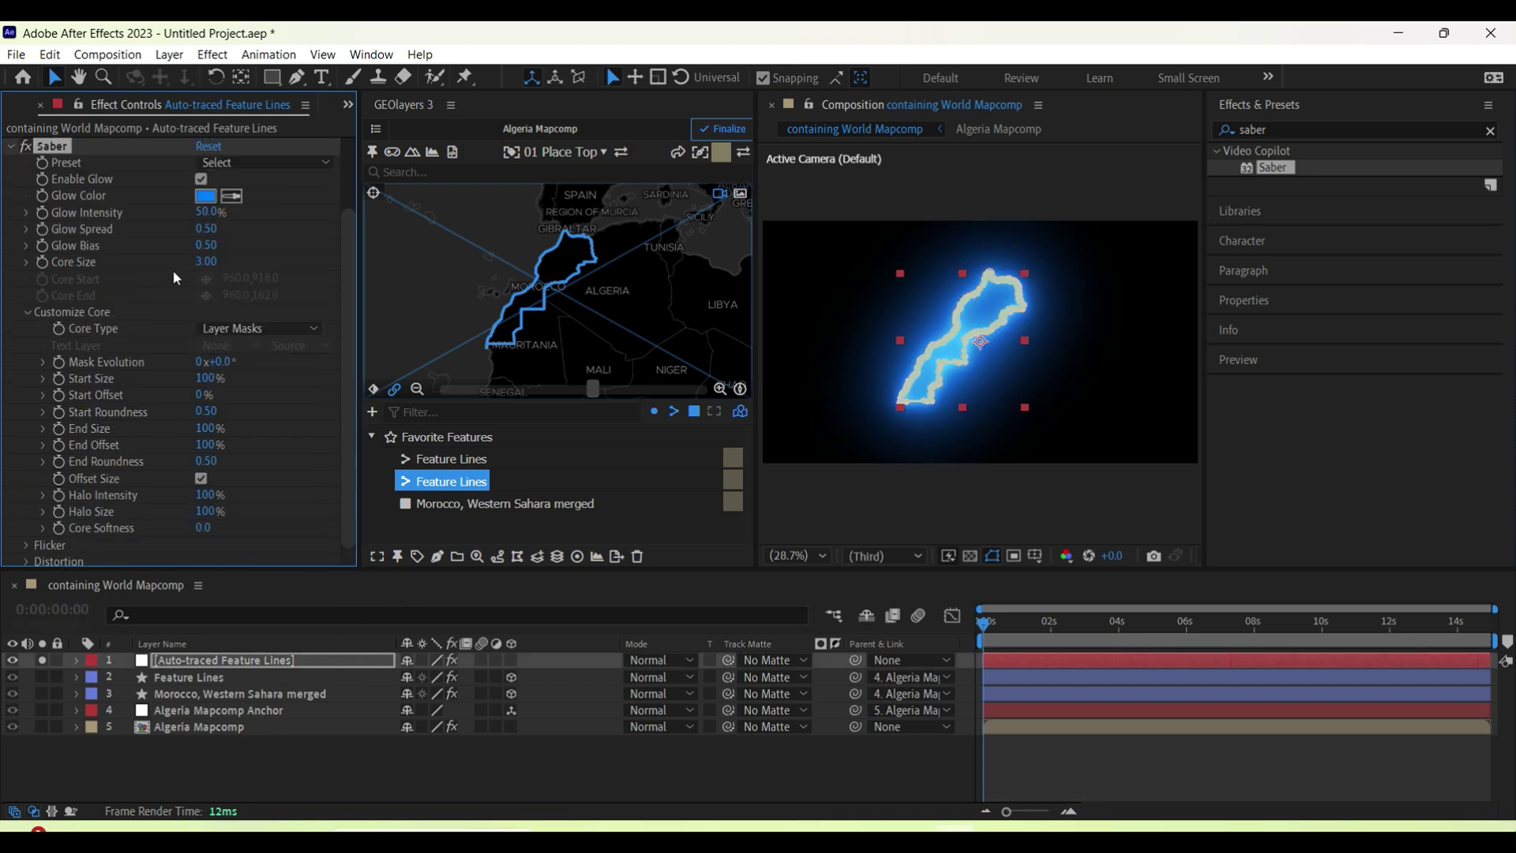
Leave the Saber preset unchanged and set the traced layer's blend mode to Add
click(289, 166)
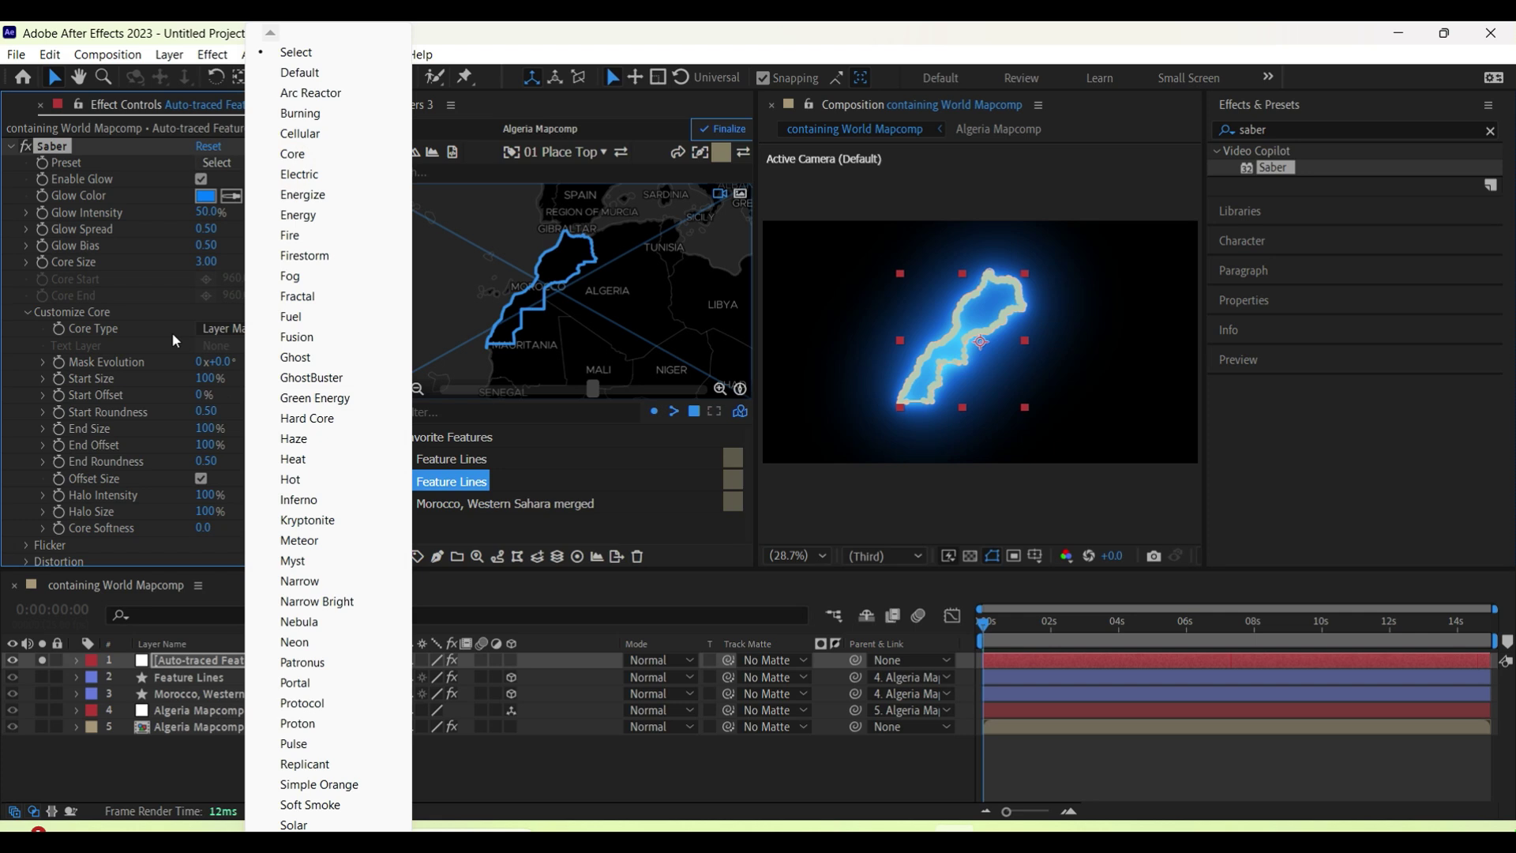
click(600, 808)
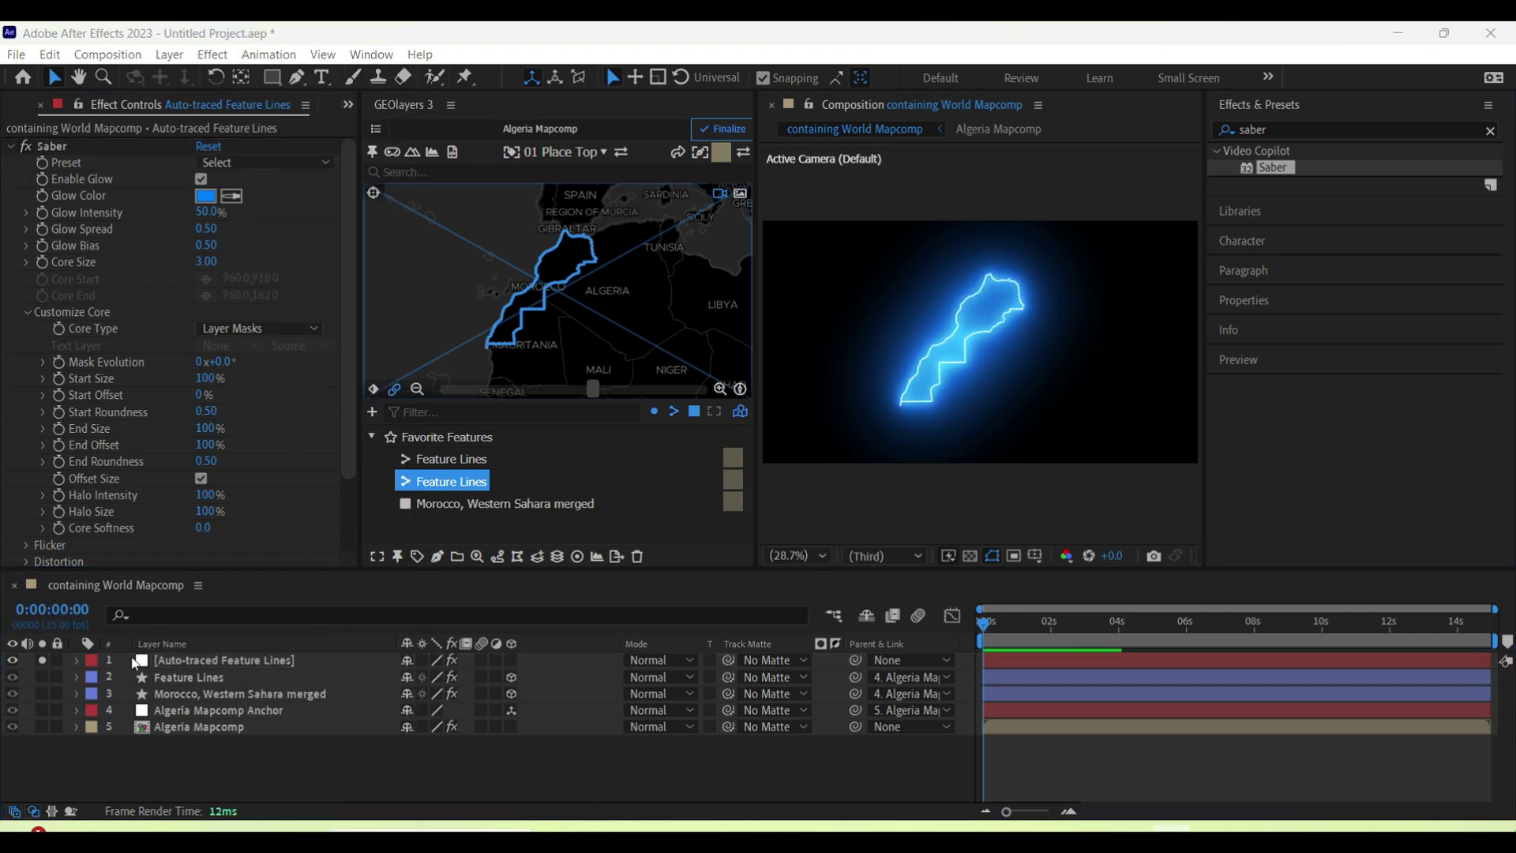
click(44, 660)
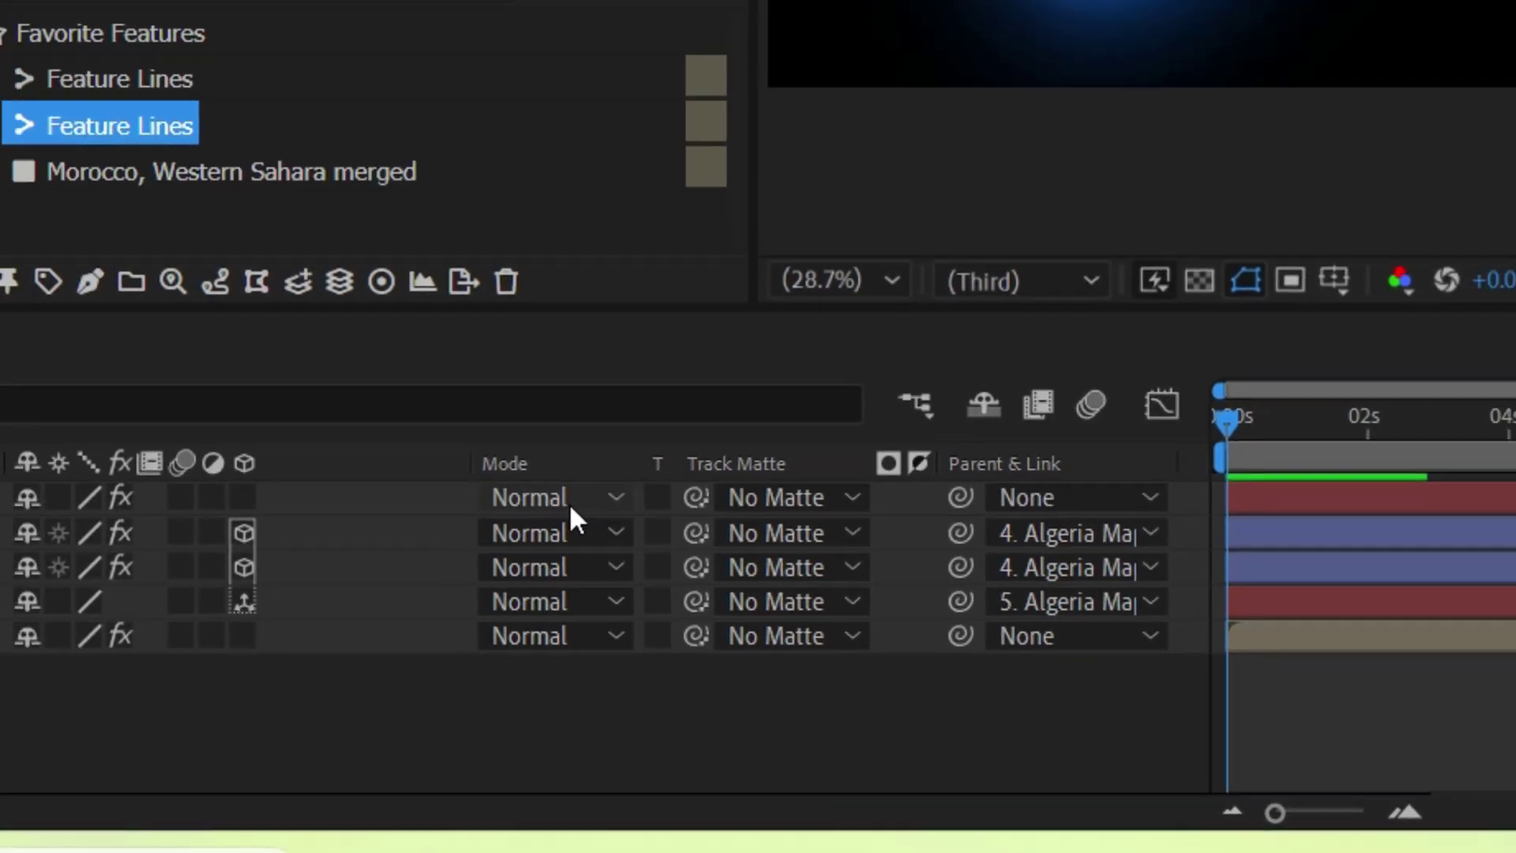
click(517, 387)
click(661, 2)
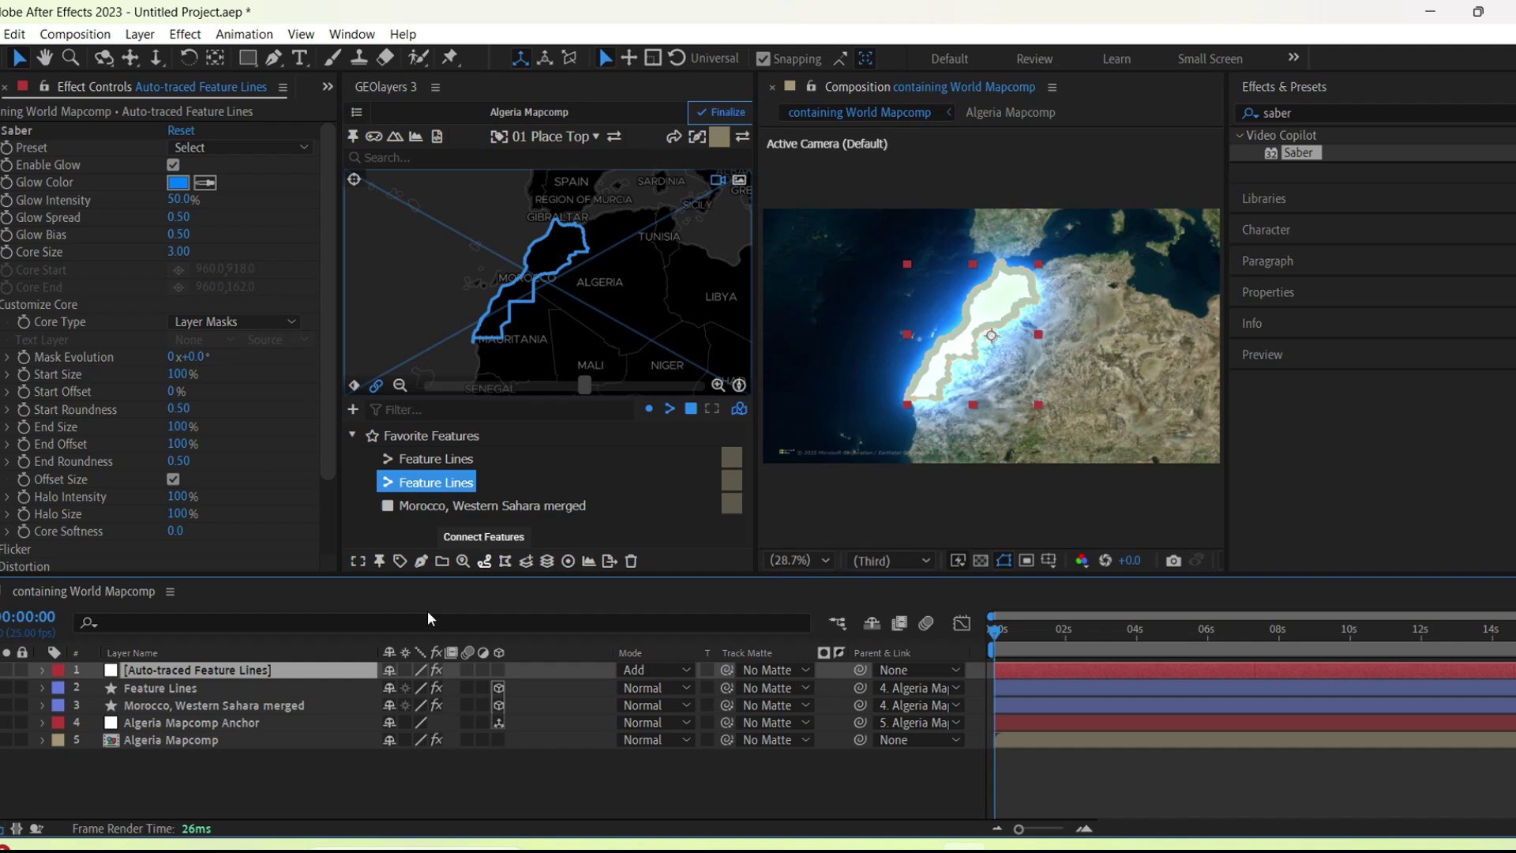
Parent Auto-traced Feature Lines to layer 4, Algeria Mapcomp Anchor
click(301, 773)
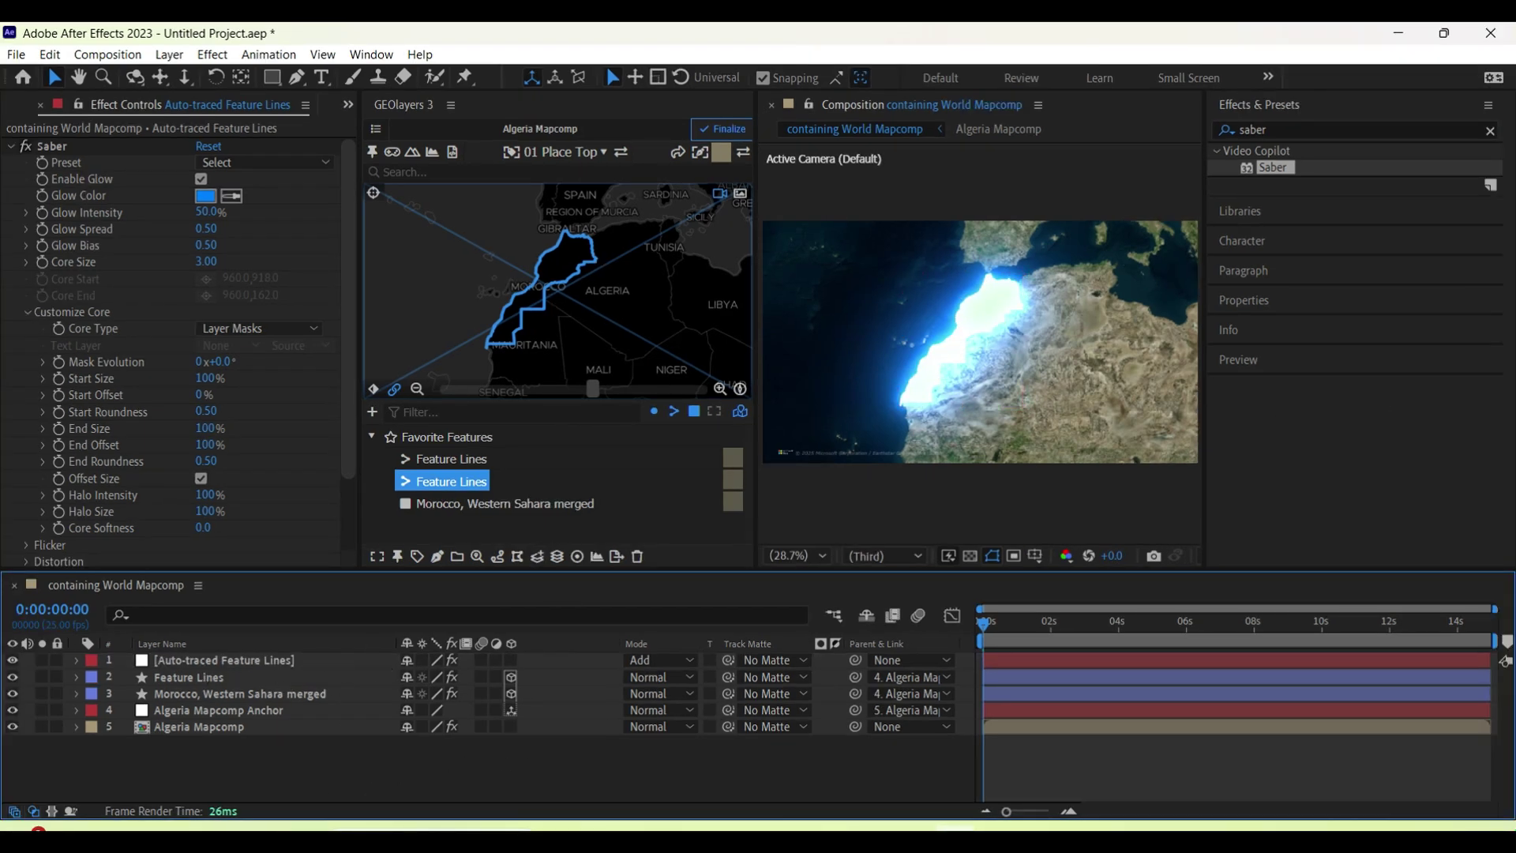
click(808, 664)
click(900, 660)
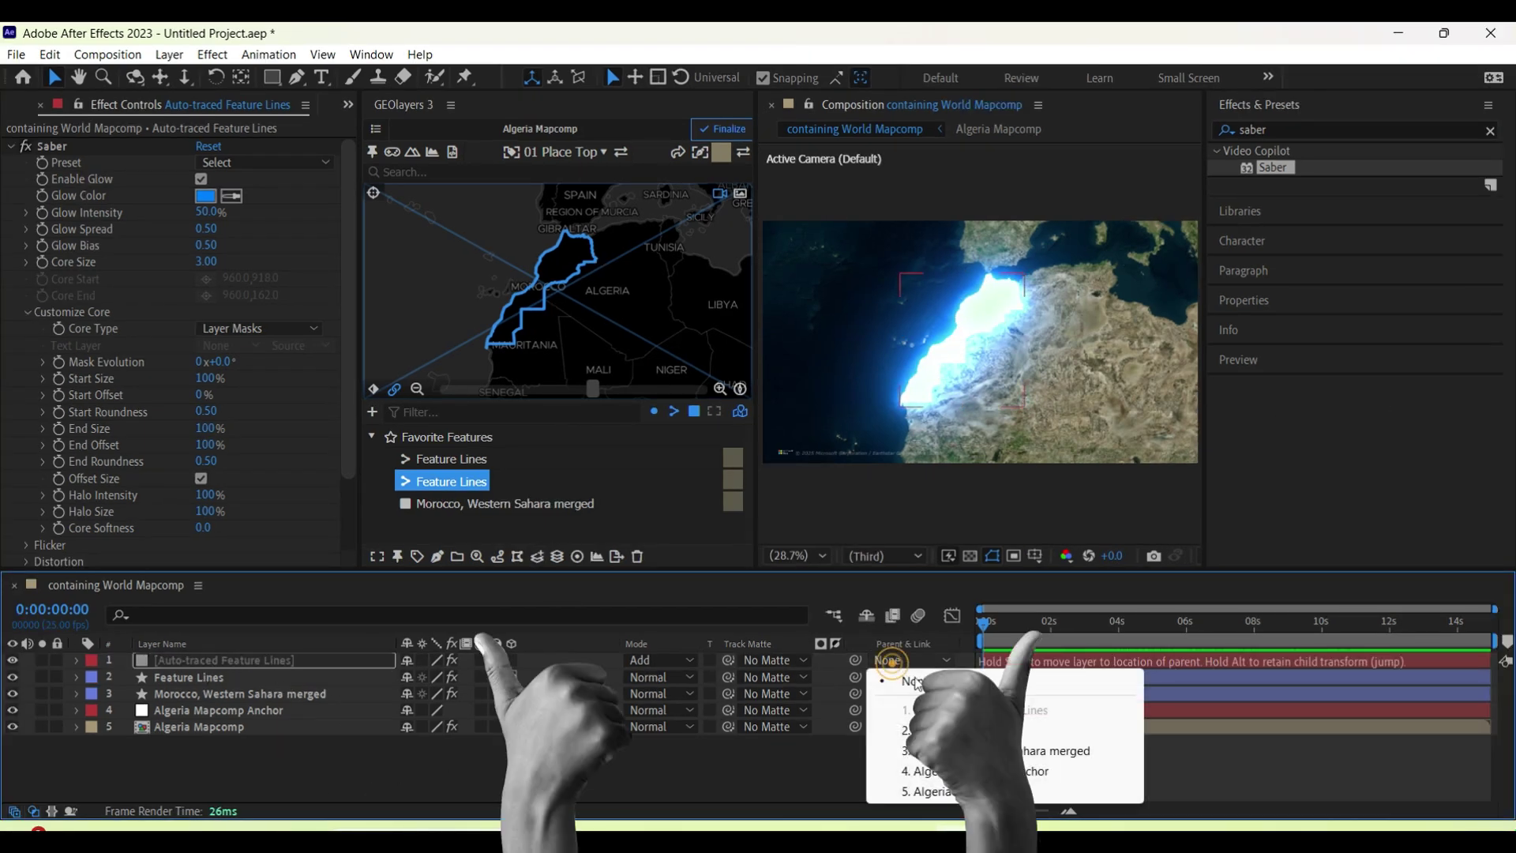
click(924, 771)
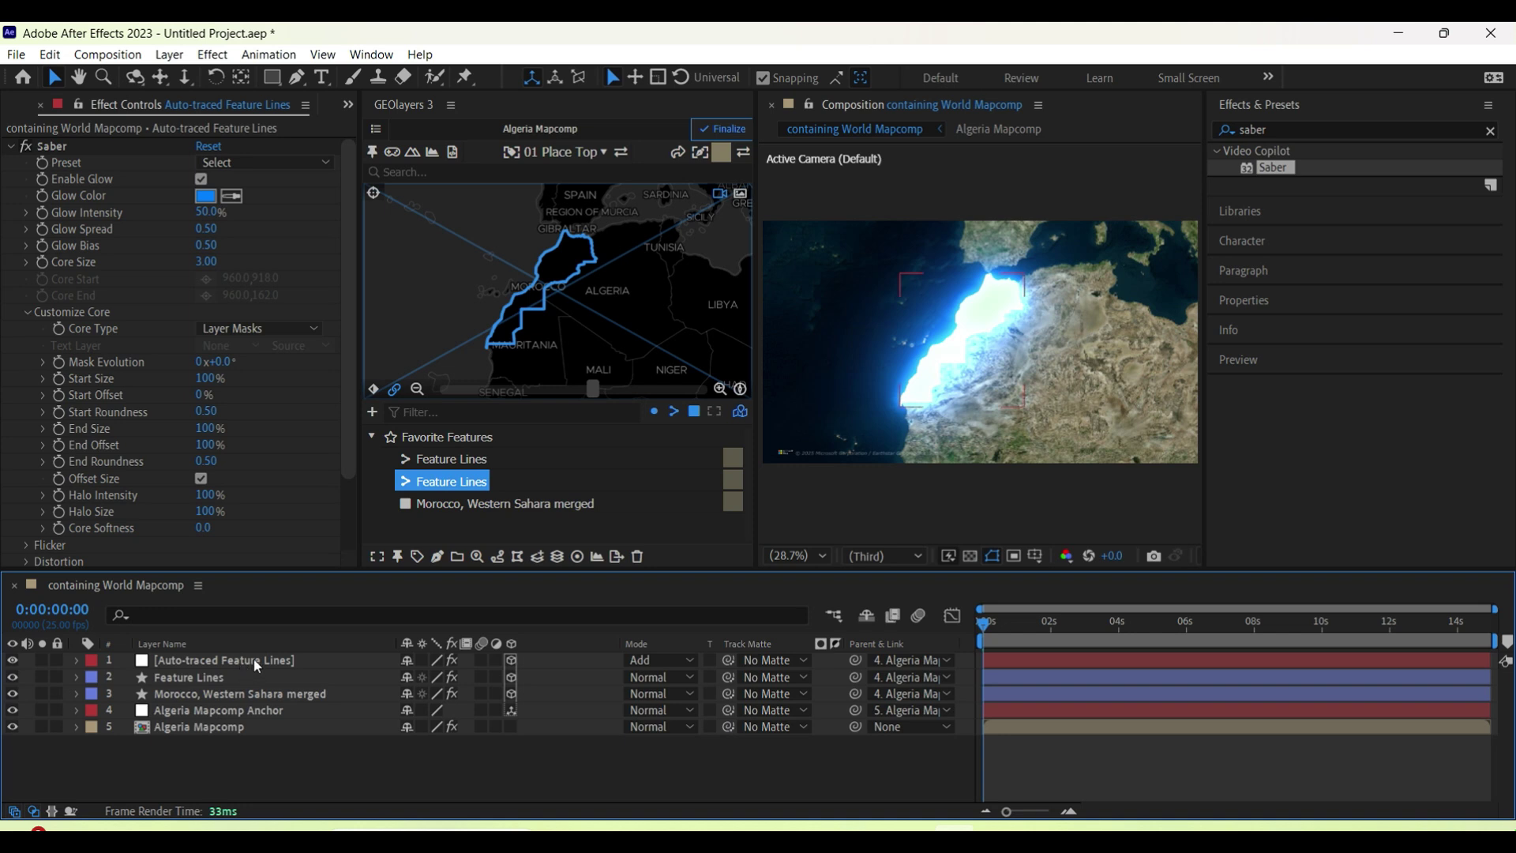
Apply the Tritone effect to the satellite map layer
click(476, 558)
click(1342, 129)
text(triton)
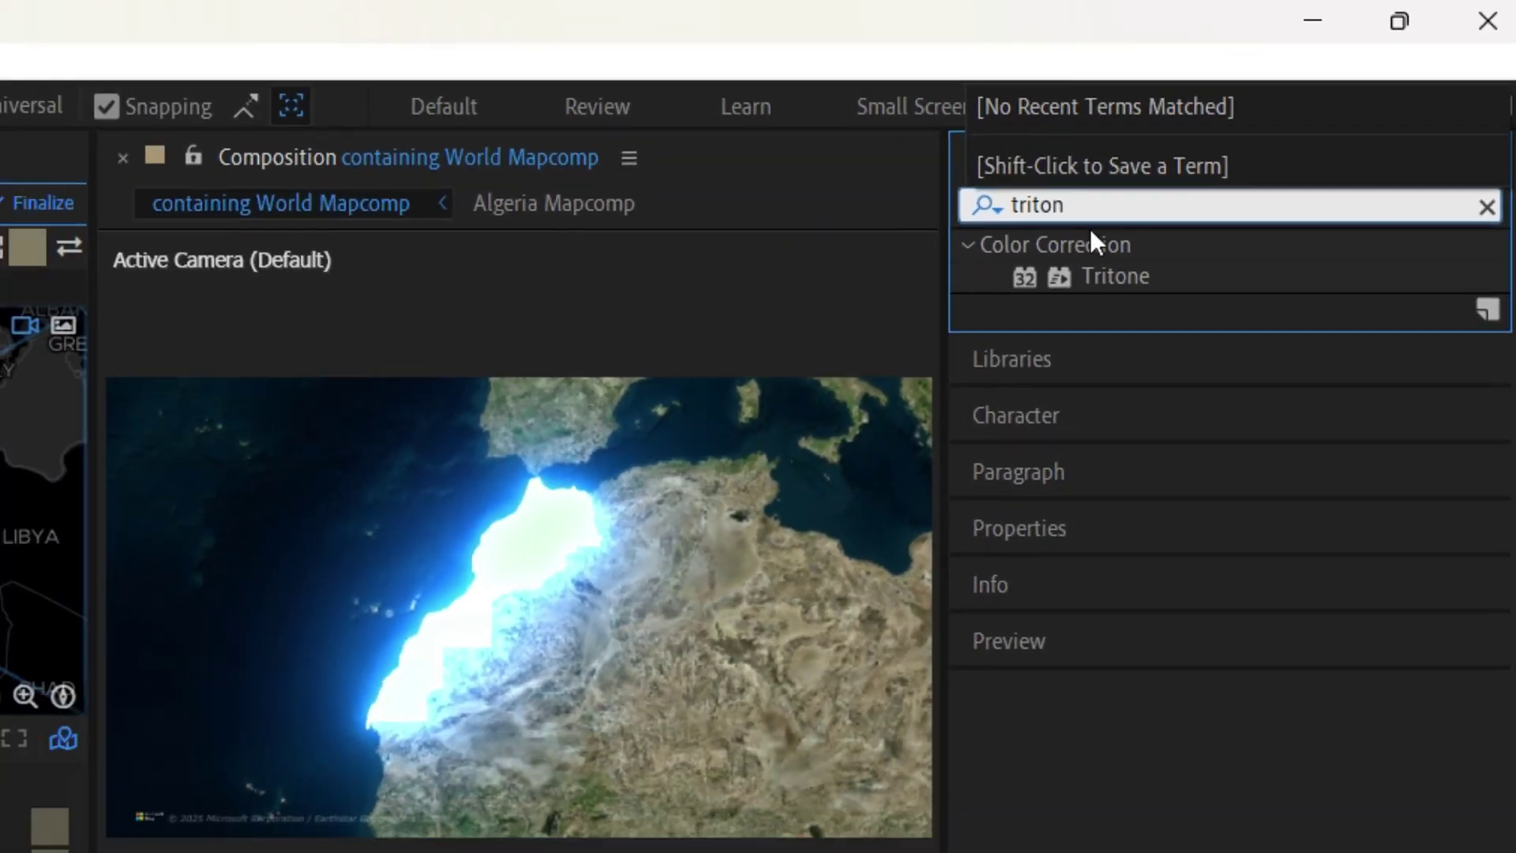
drag(884, 414, 182, 740)
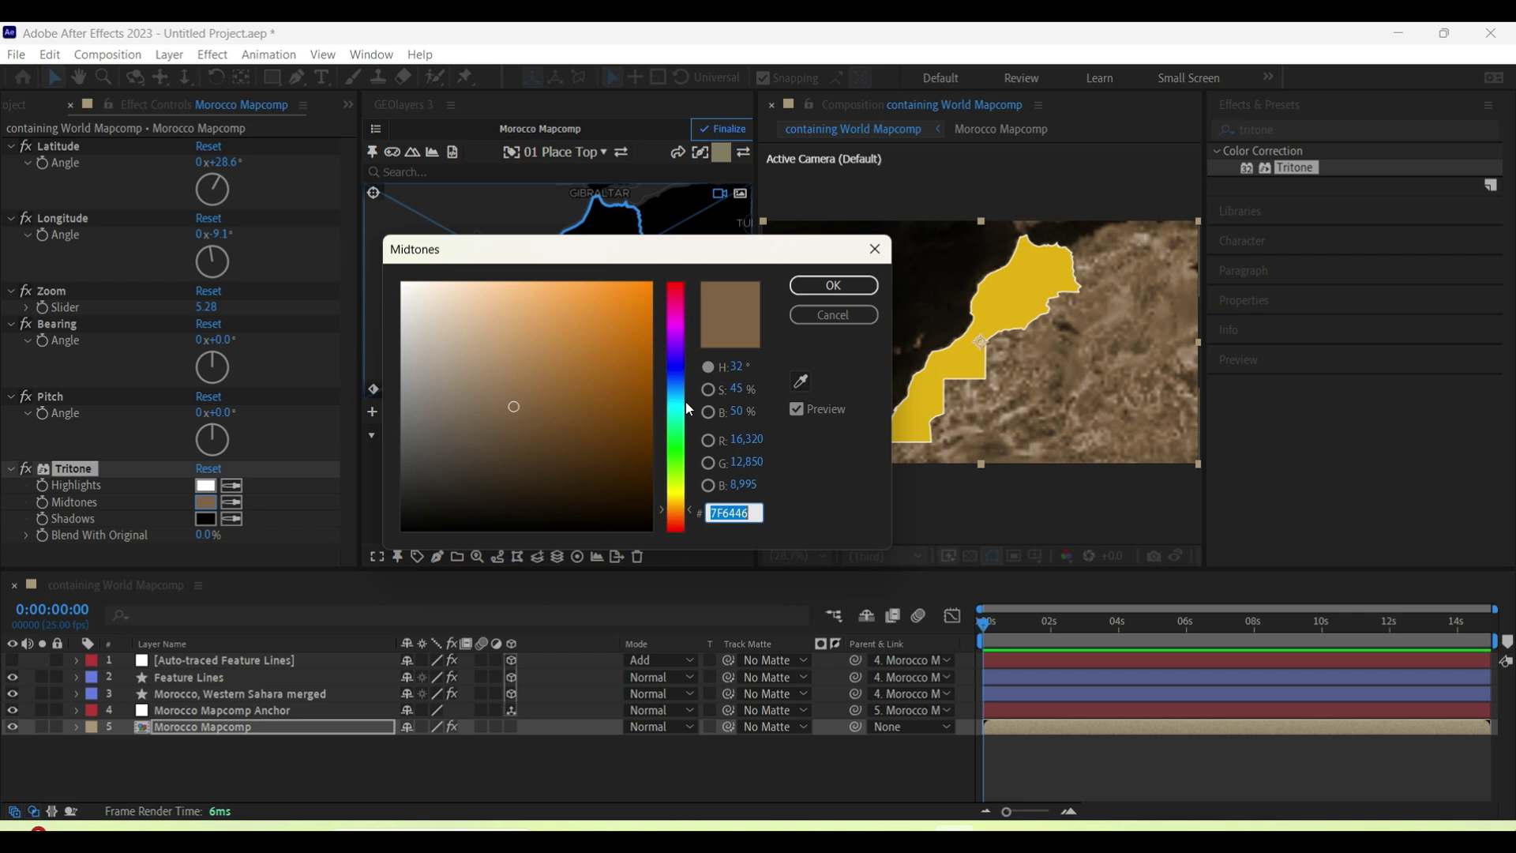
Set Tritone midtones to red 601919 and shadows to dark red 200A0A
mouse_move(690, 510)
mouse_down()
mouse_move(679, 534)
mouse_move(706, 419)
mouse_move(684, 286)
mouse_move(680, 505)
mouse_up()
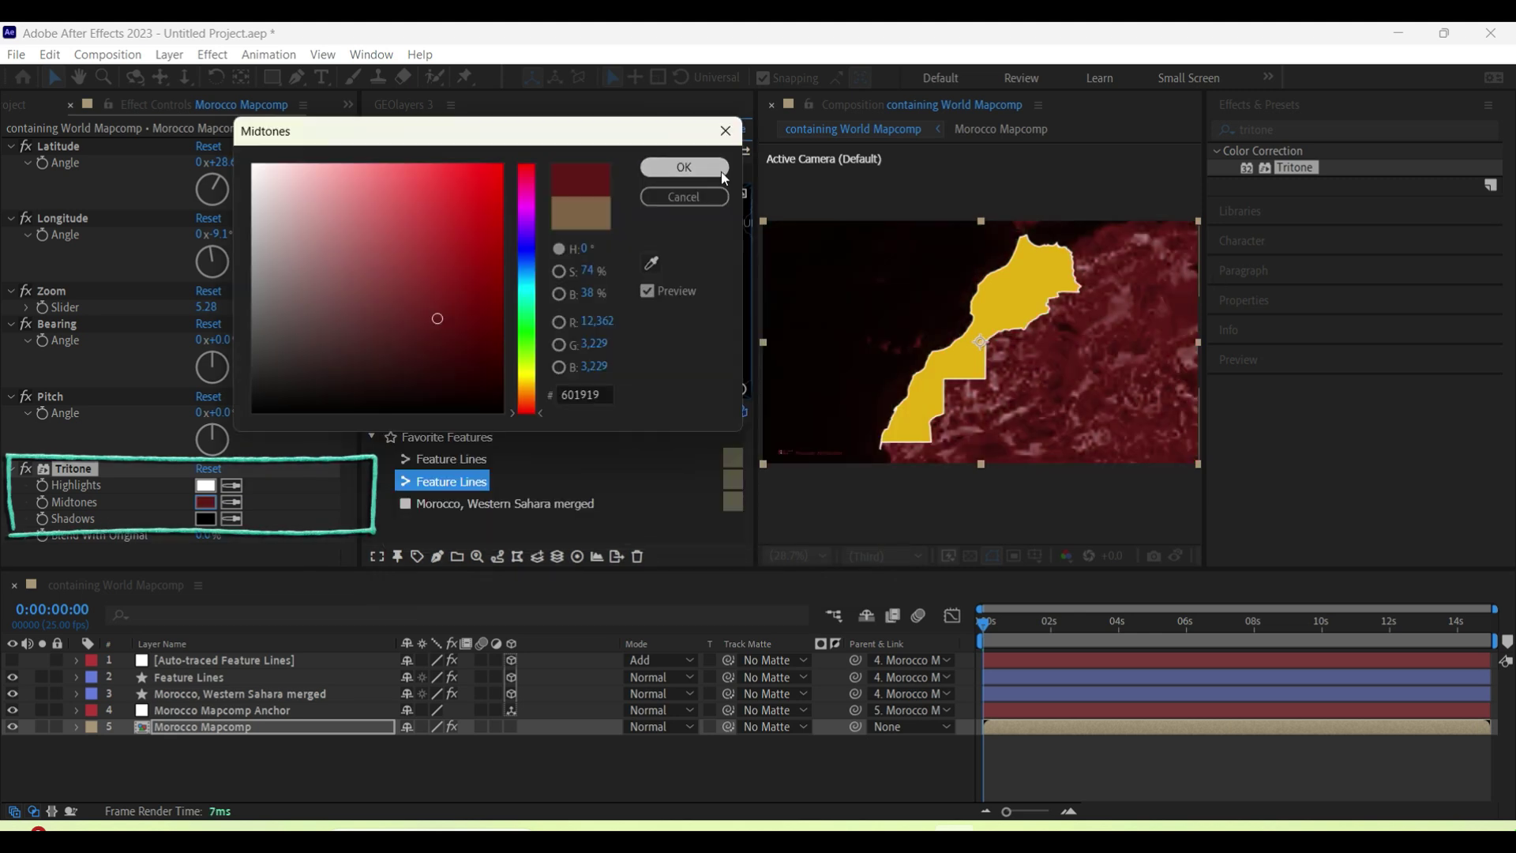
click(722, 169)
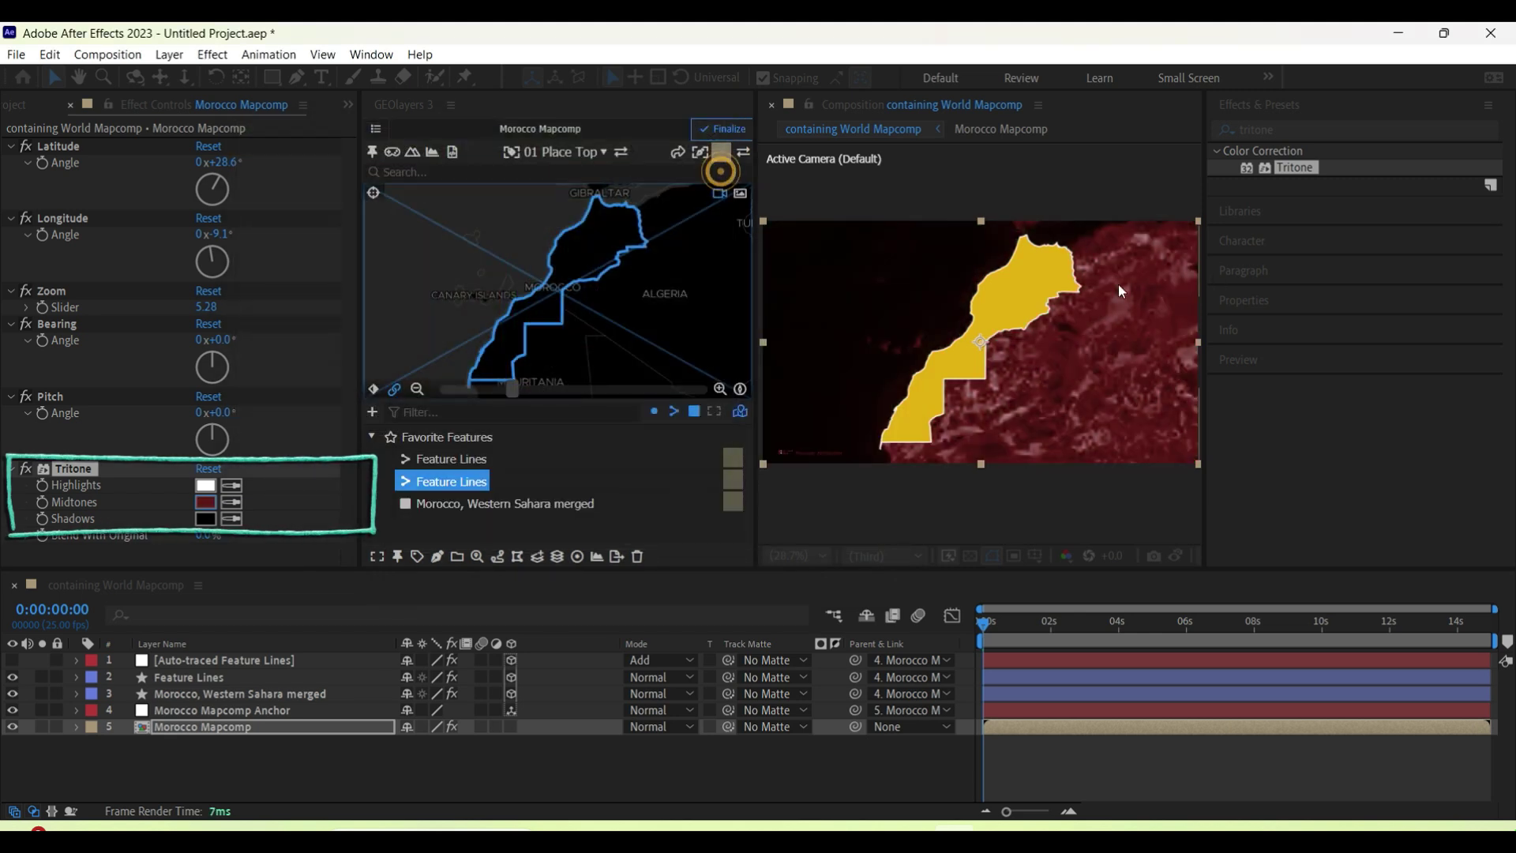
click(206, 485)
click(696, 164)
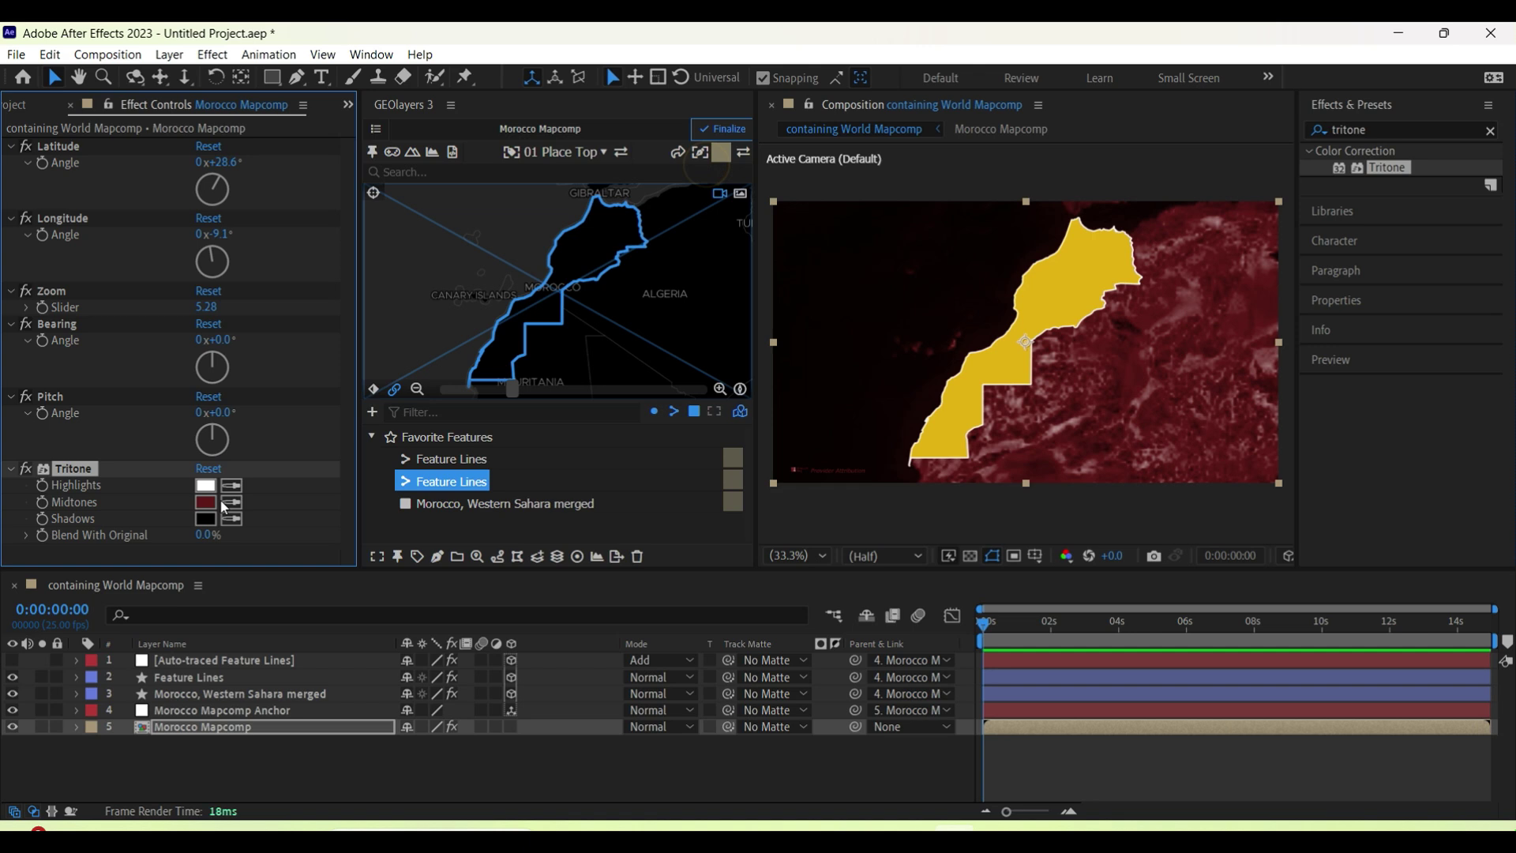
click(206, 519)
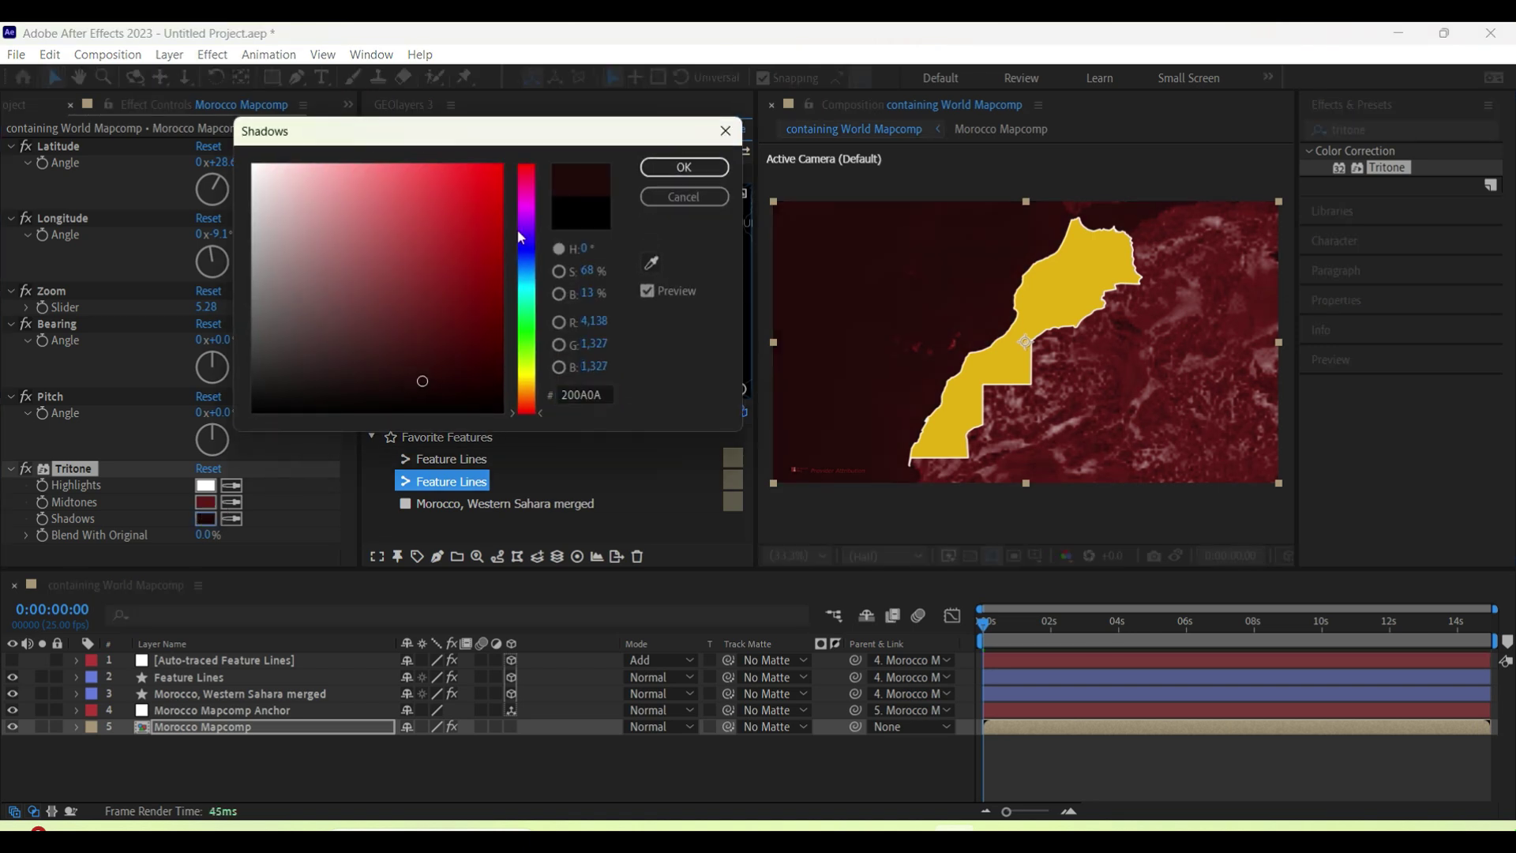
click(684, 168)
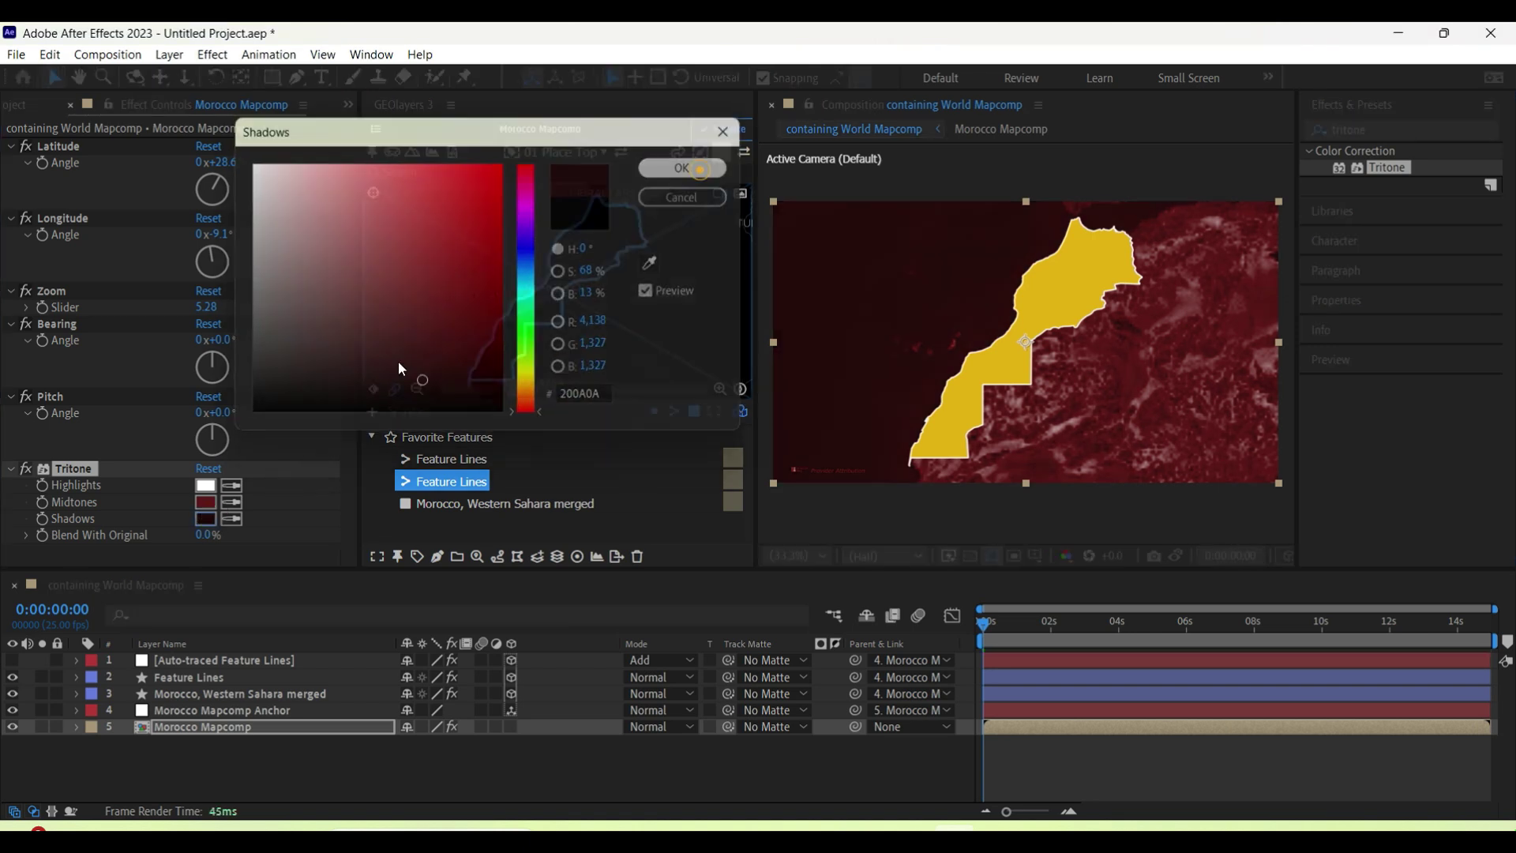
Set Tritone highlights to magenta A02CA7
click(205, 486)
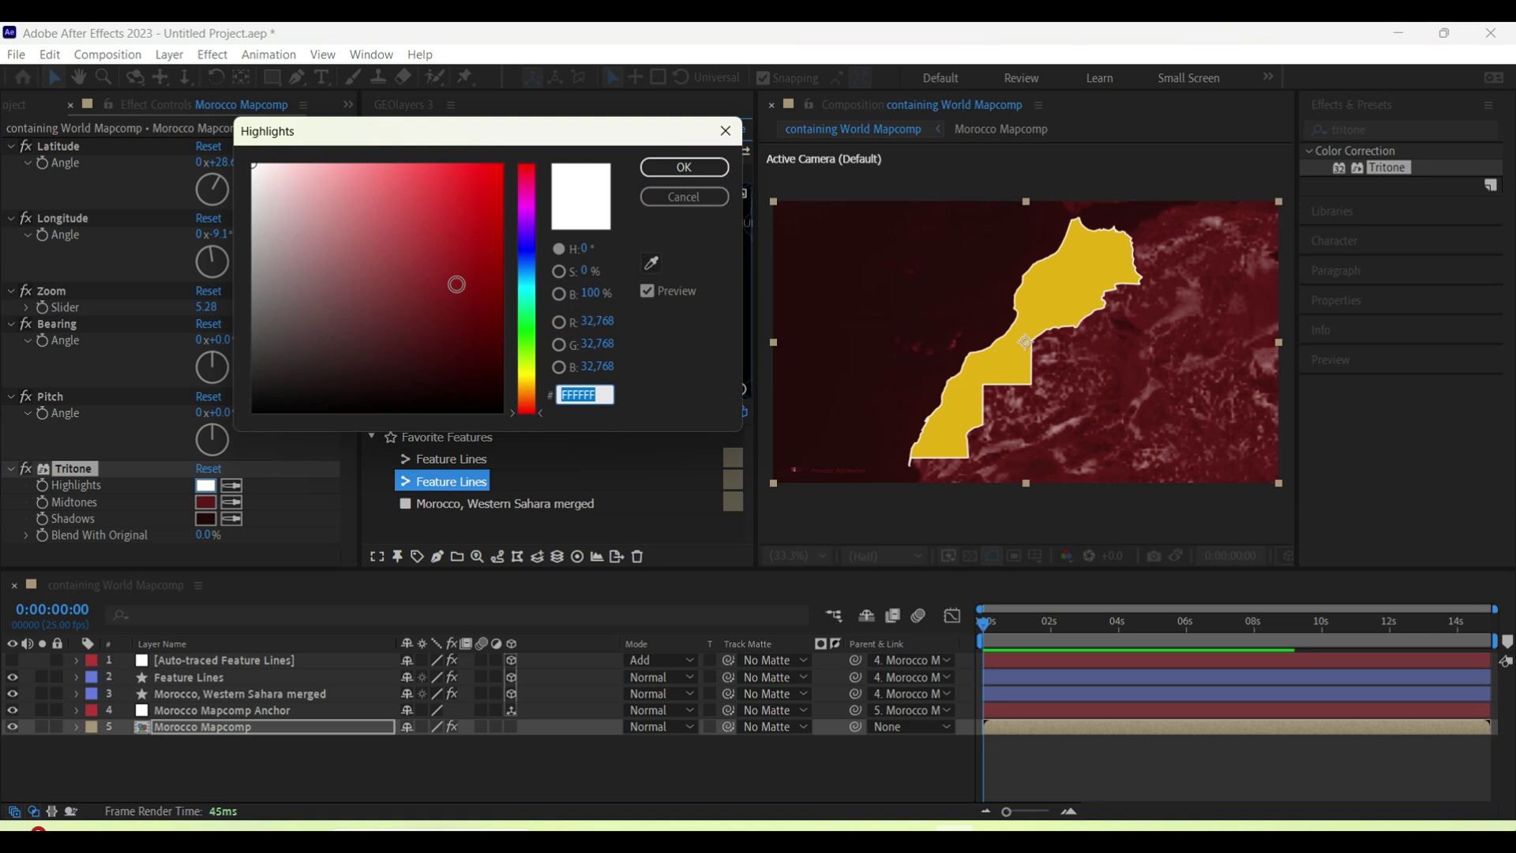
click(432, 229)
drag(435, 246, 431, 271)
click(683, 168)
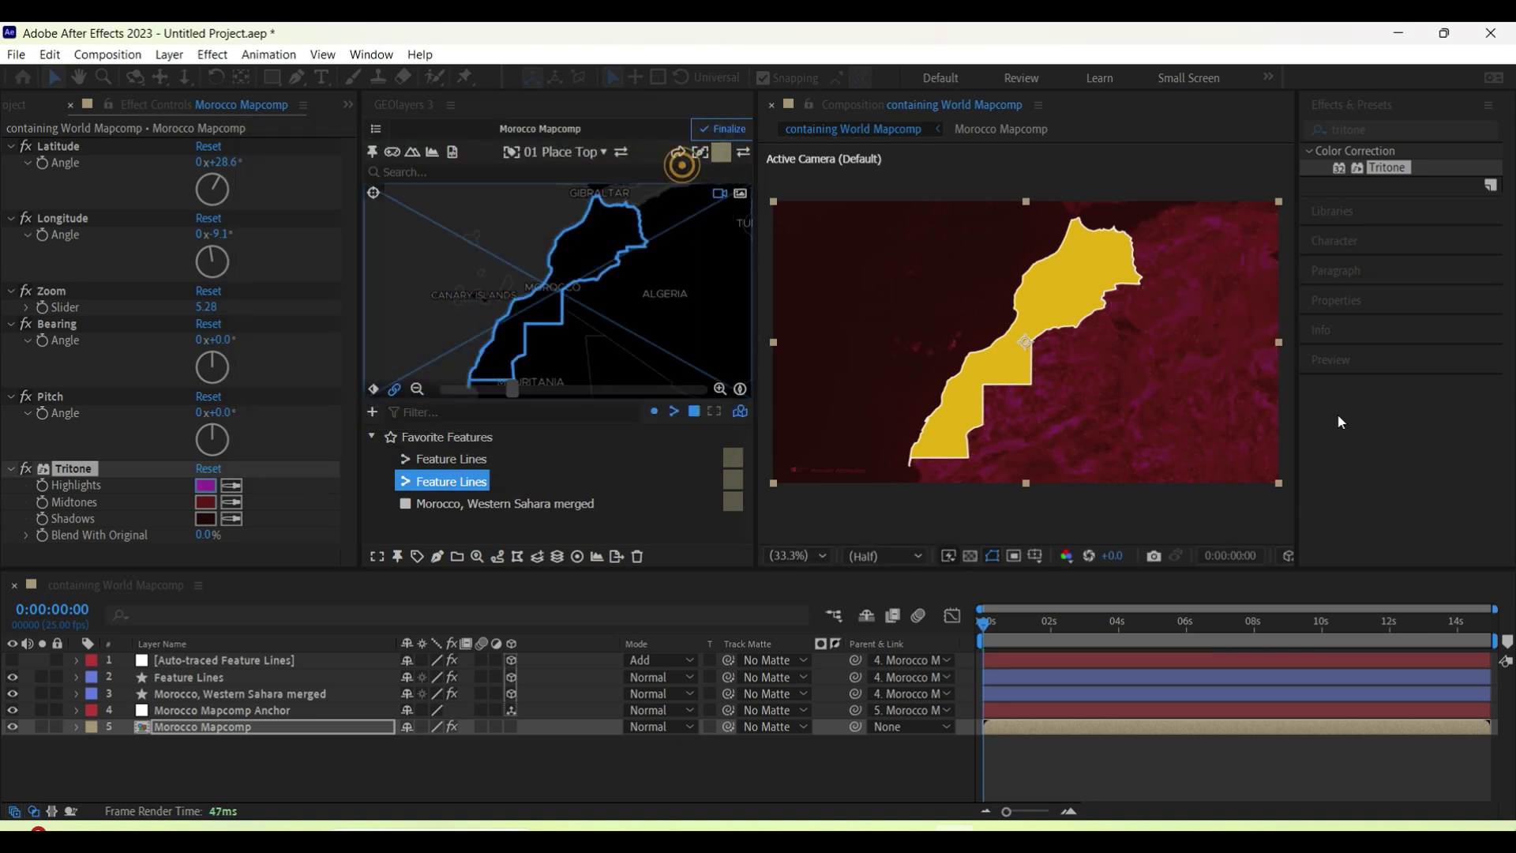
Set the Morocco shape layer to Multiply and make the Auto-traced Feature Lines layer visible
click(649, 694)
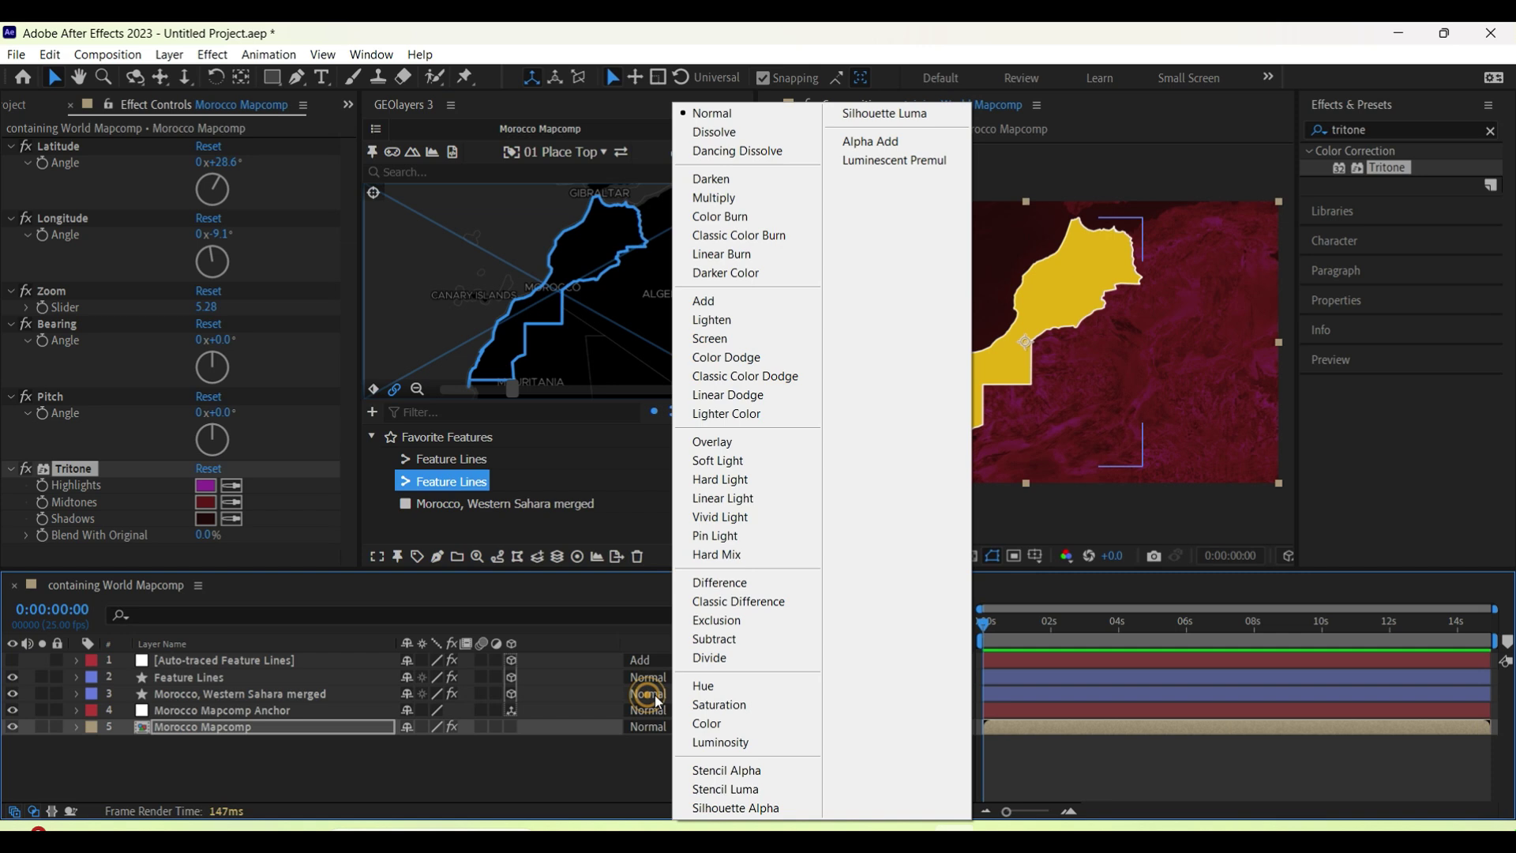
click(717, 198)
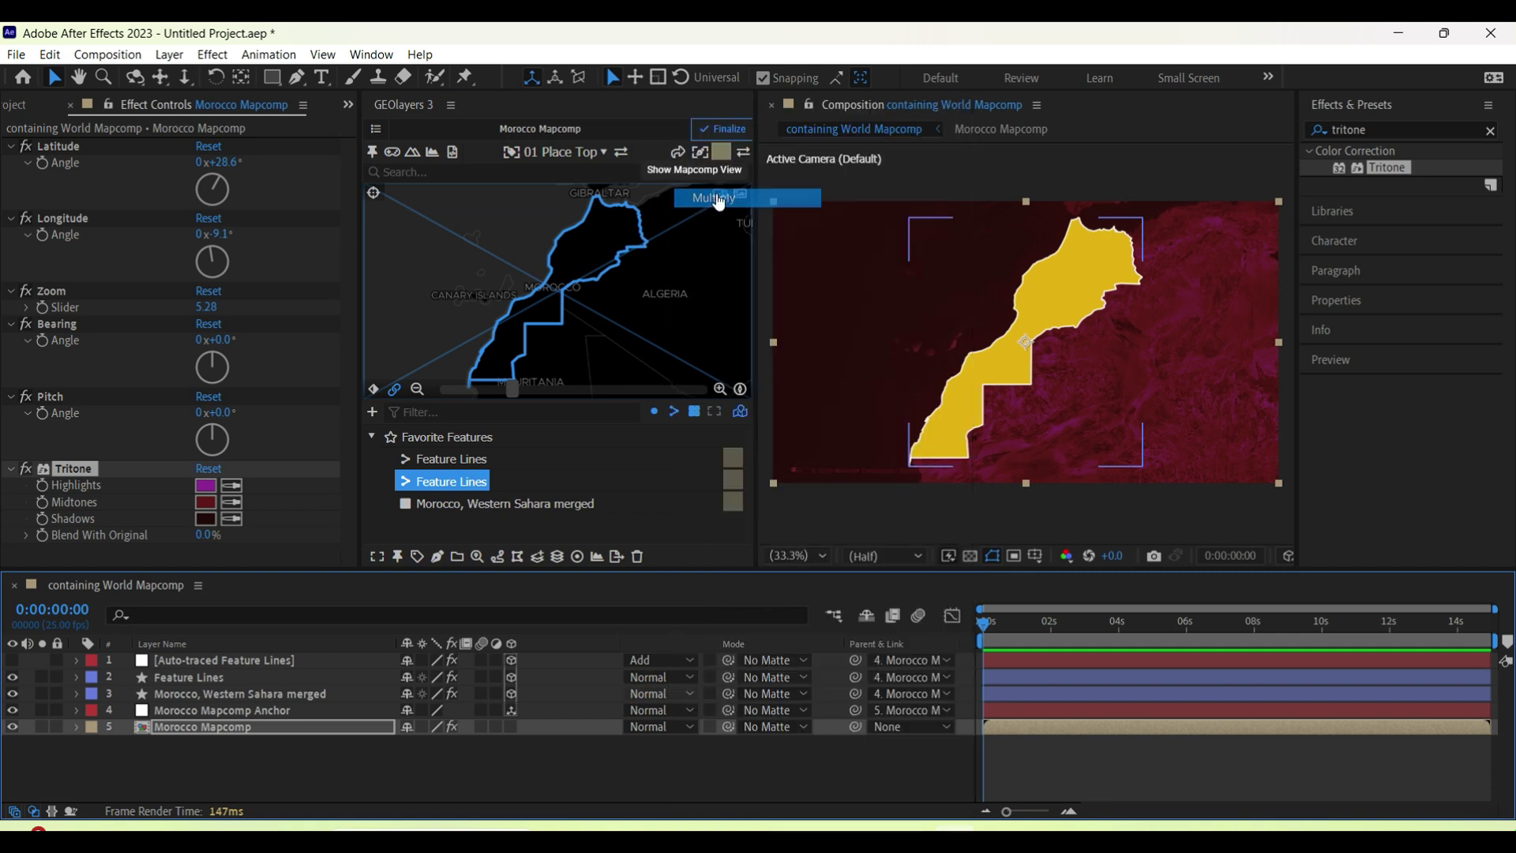
click(15, 661)
Change the Morocco, Western Sahara merged fill colour to dark blue 1A2963
click(282, 694)
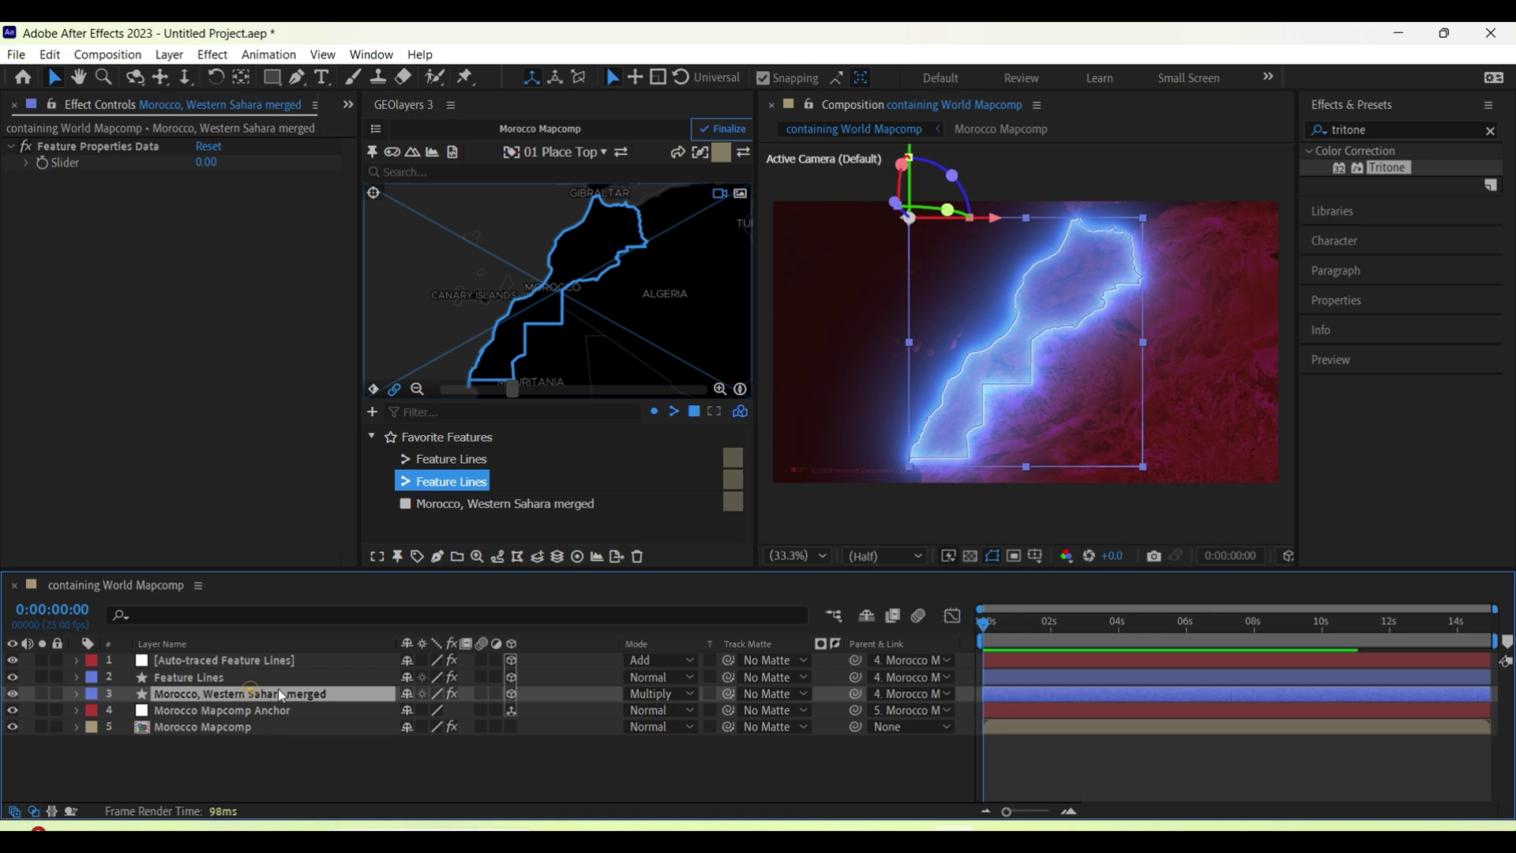
click(925, 78)
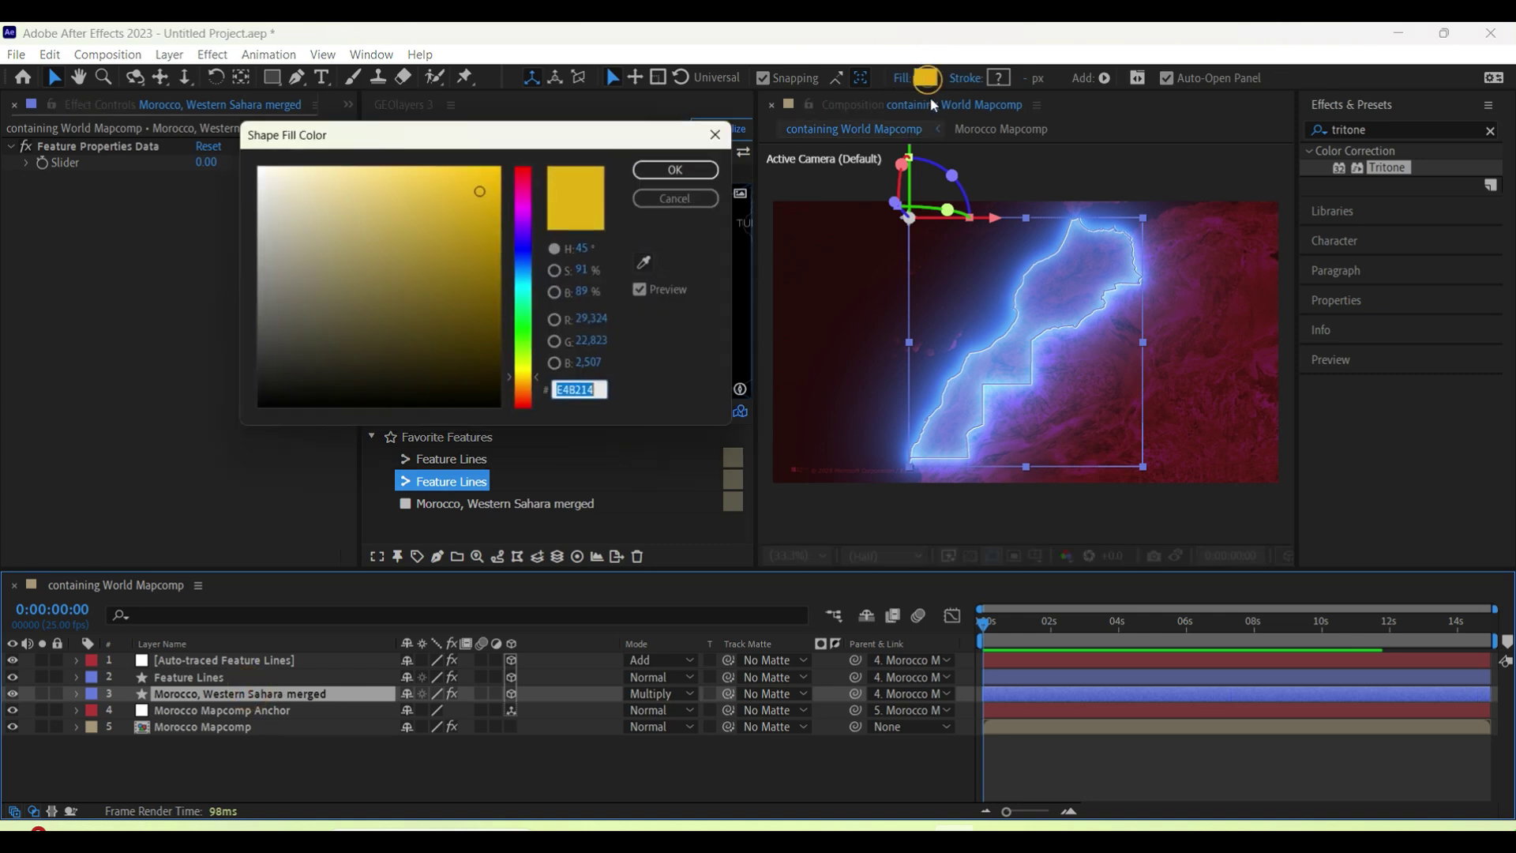
click(526, 256)
drag(434, 199, 421, 310)
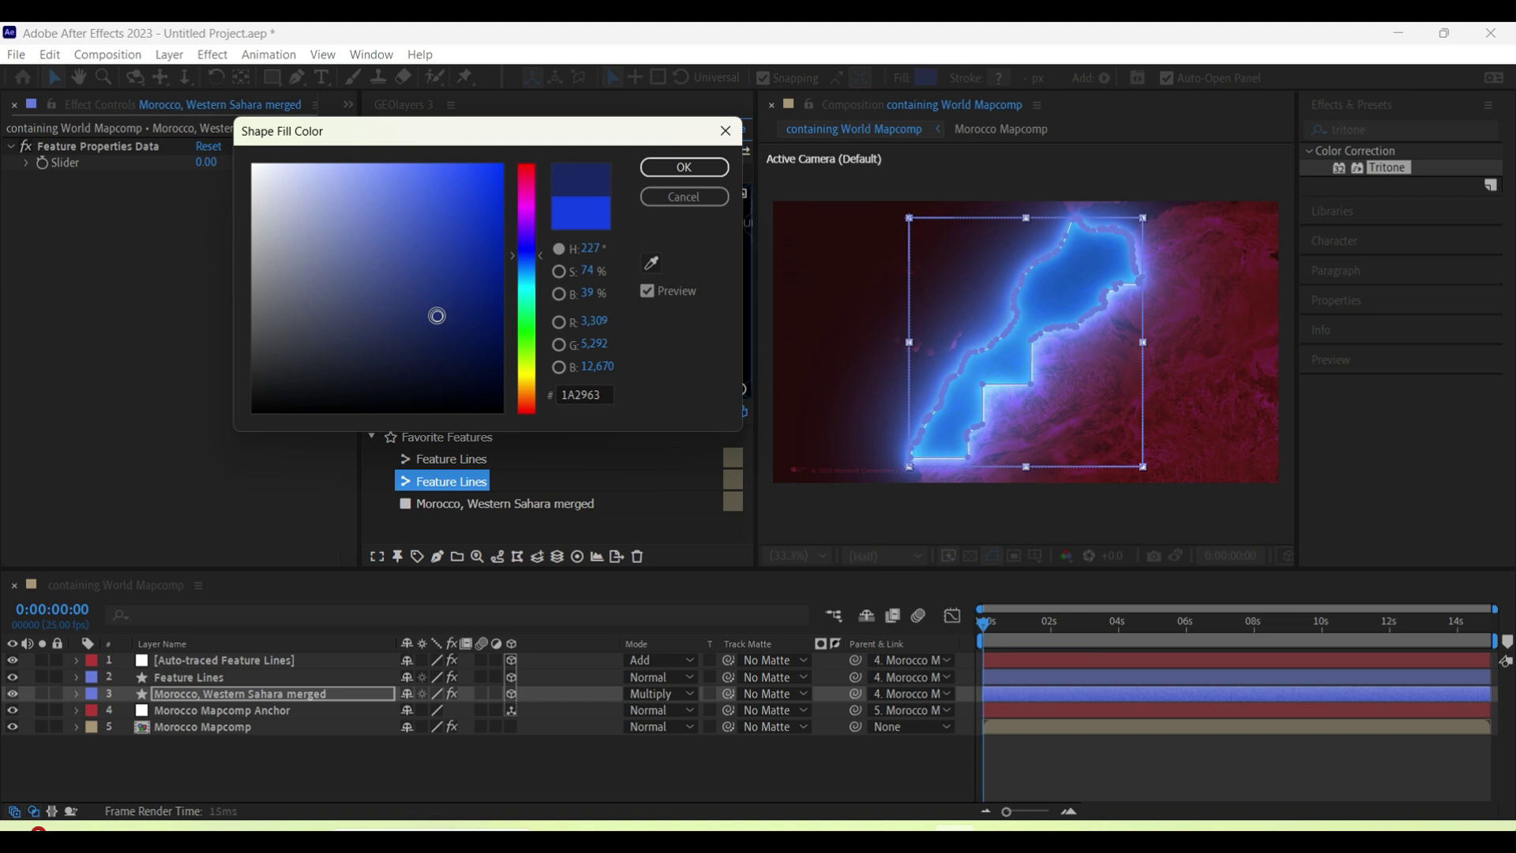
click(684, 167)
click(854, 788)
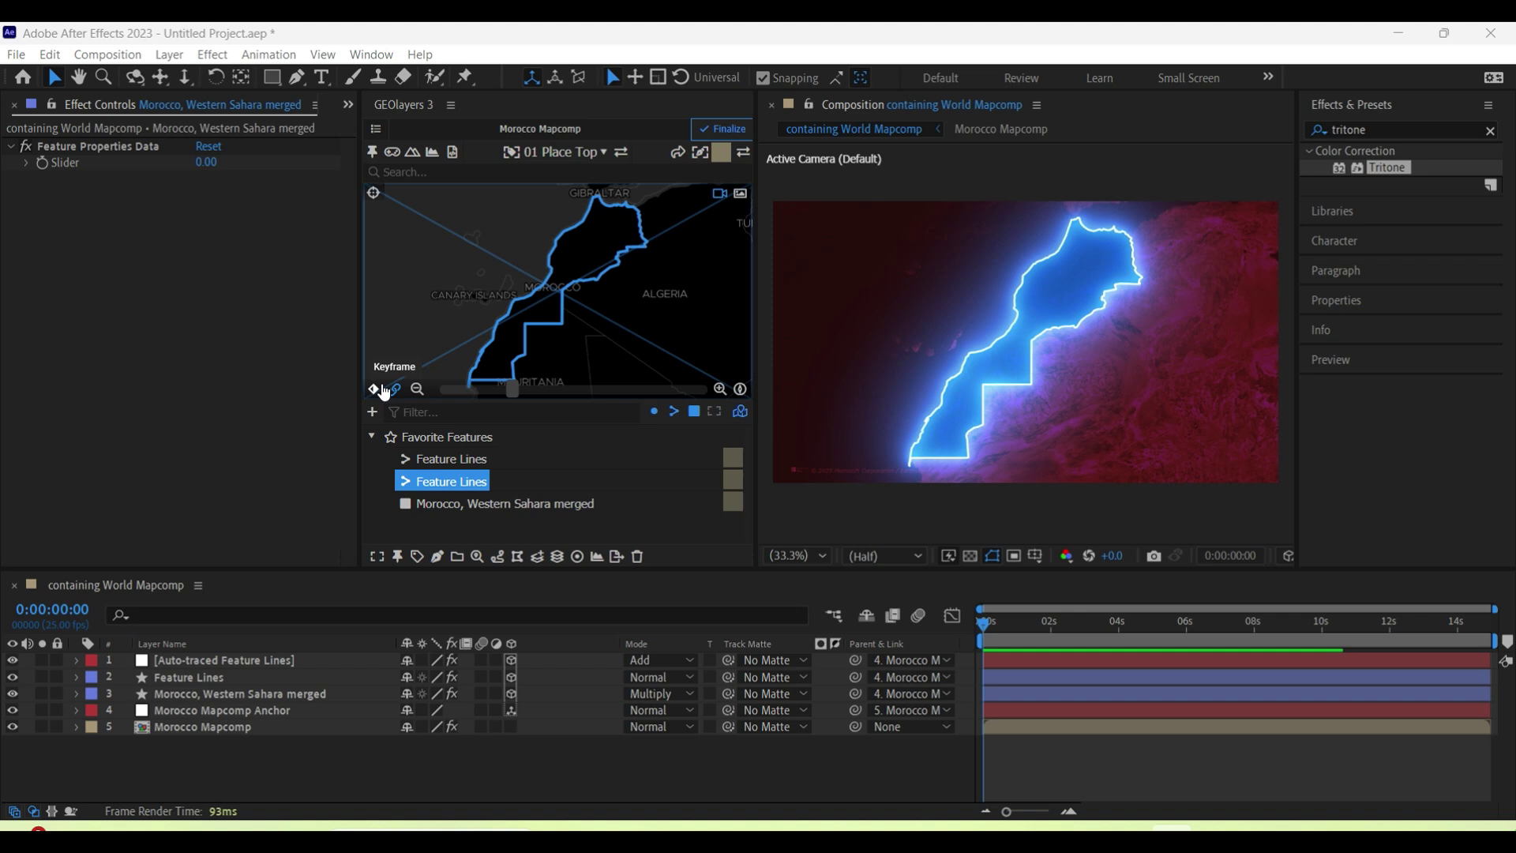
Set a GEOlayers map keyframe at 6 seconds on the current Morocco framing
drag(989, 627, 1018, 628)
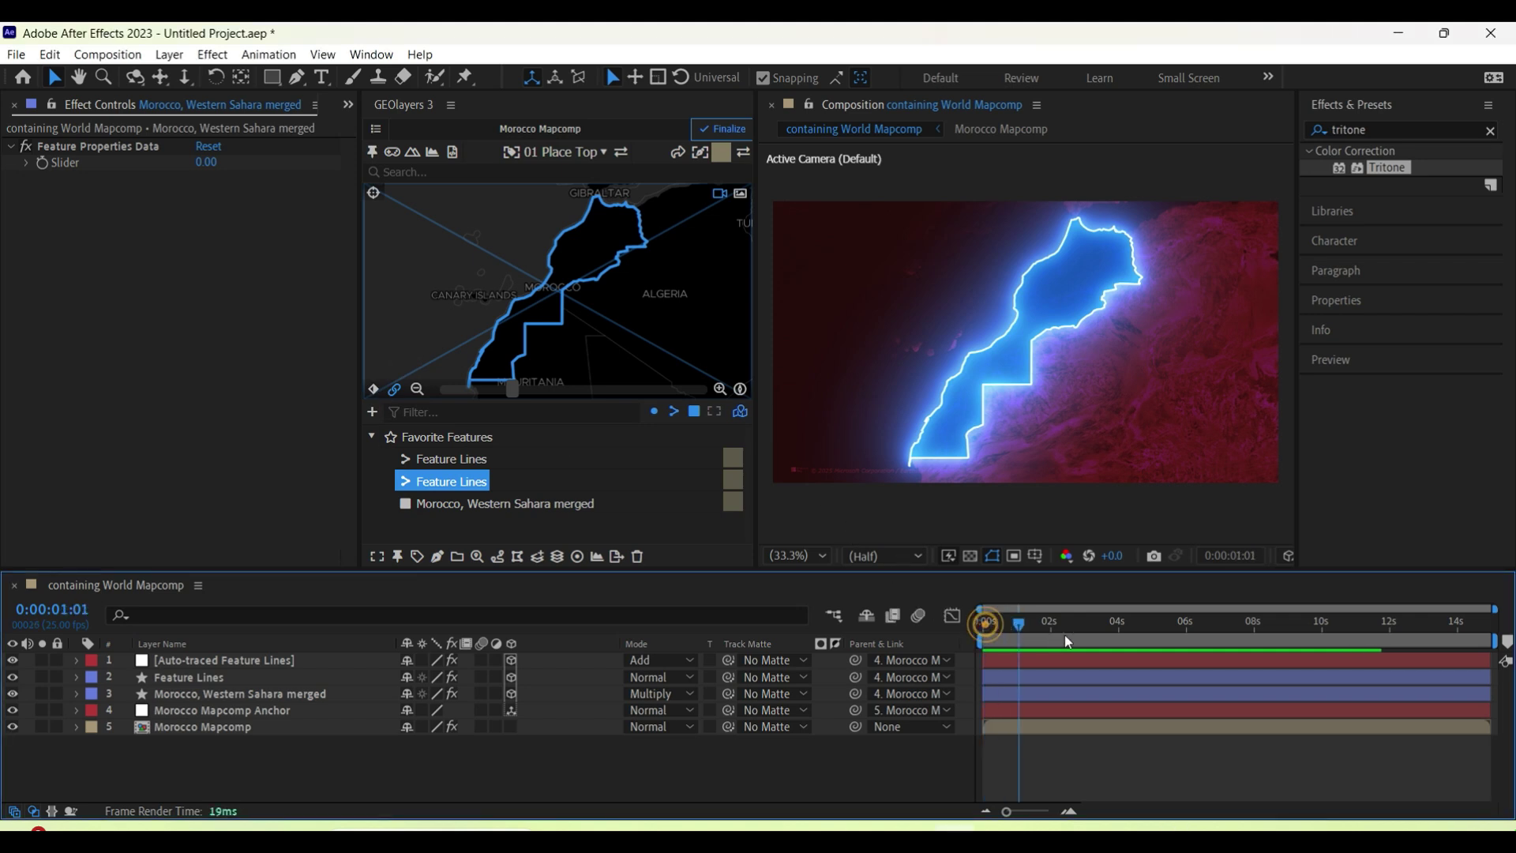
click(375, 389)
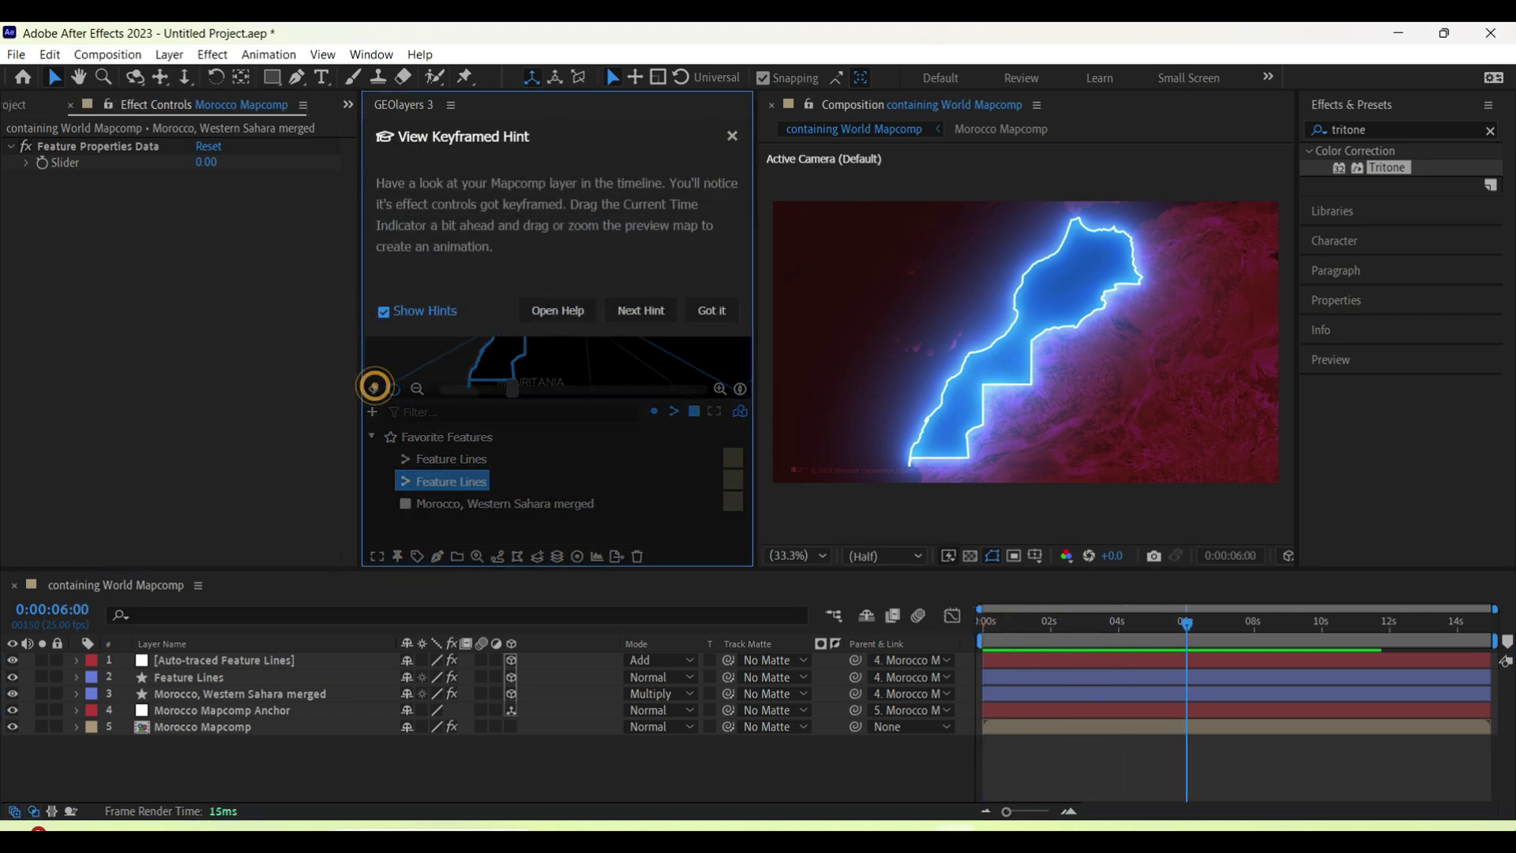
click(710, 317)
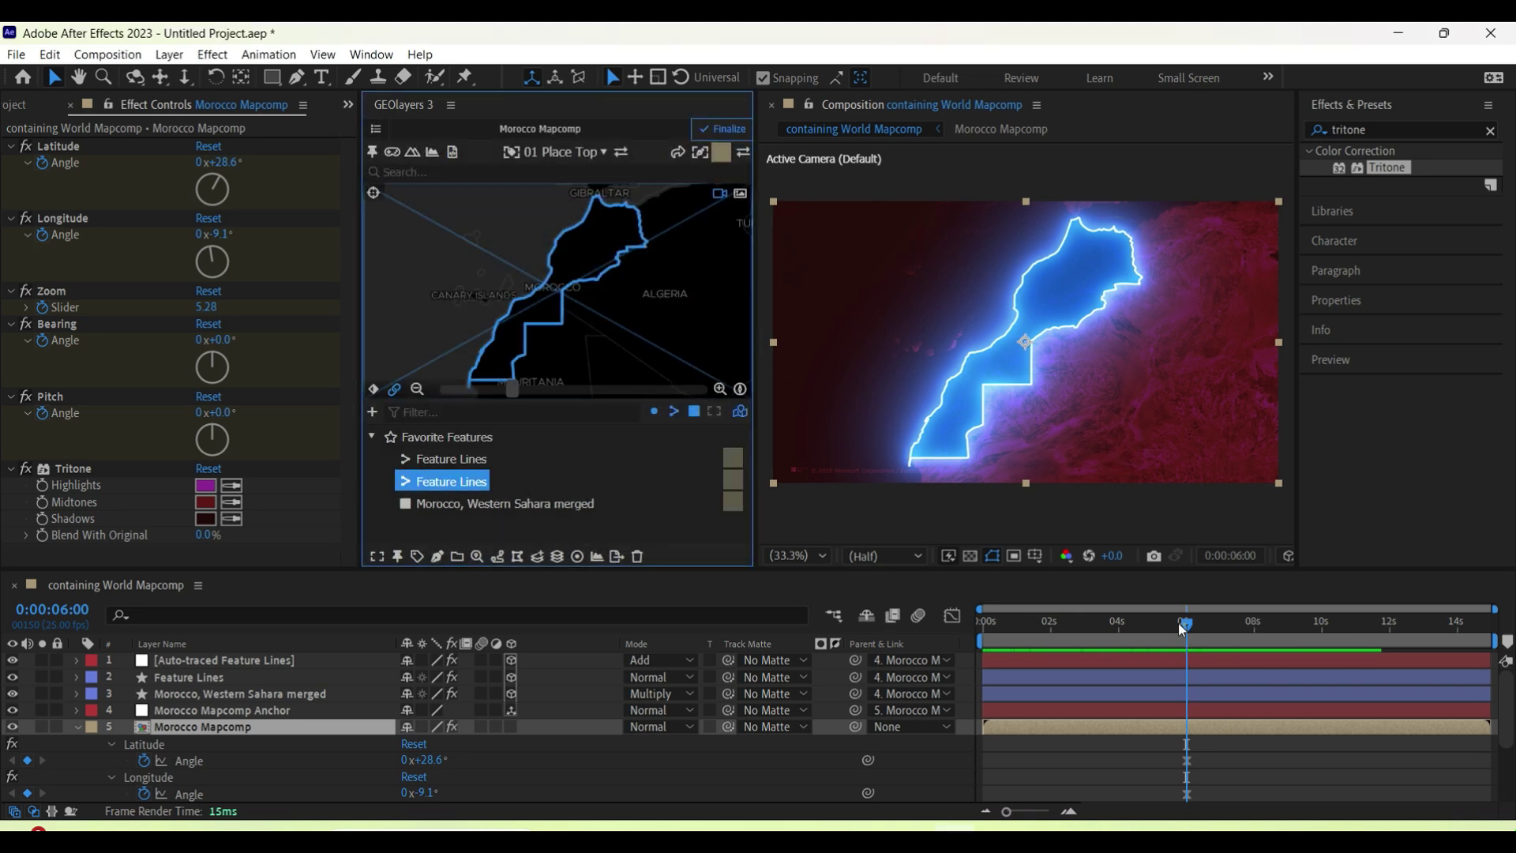
At 0s, zoom the map out to 3.89 with −36.8° bearing and 42° pitch, and keyframe it
drag(1182, 626, 1017, 667)
click(416, 388)
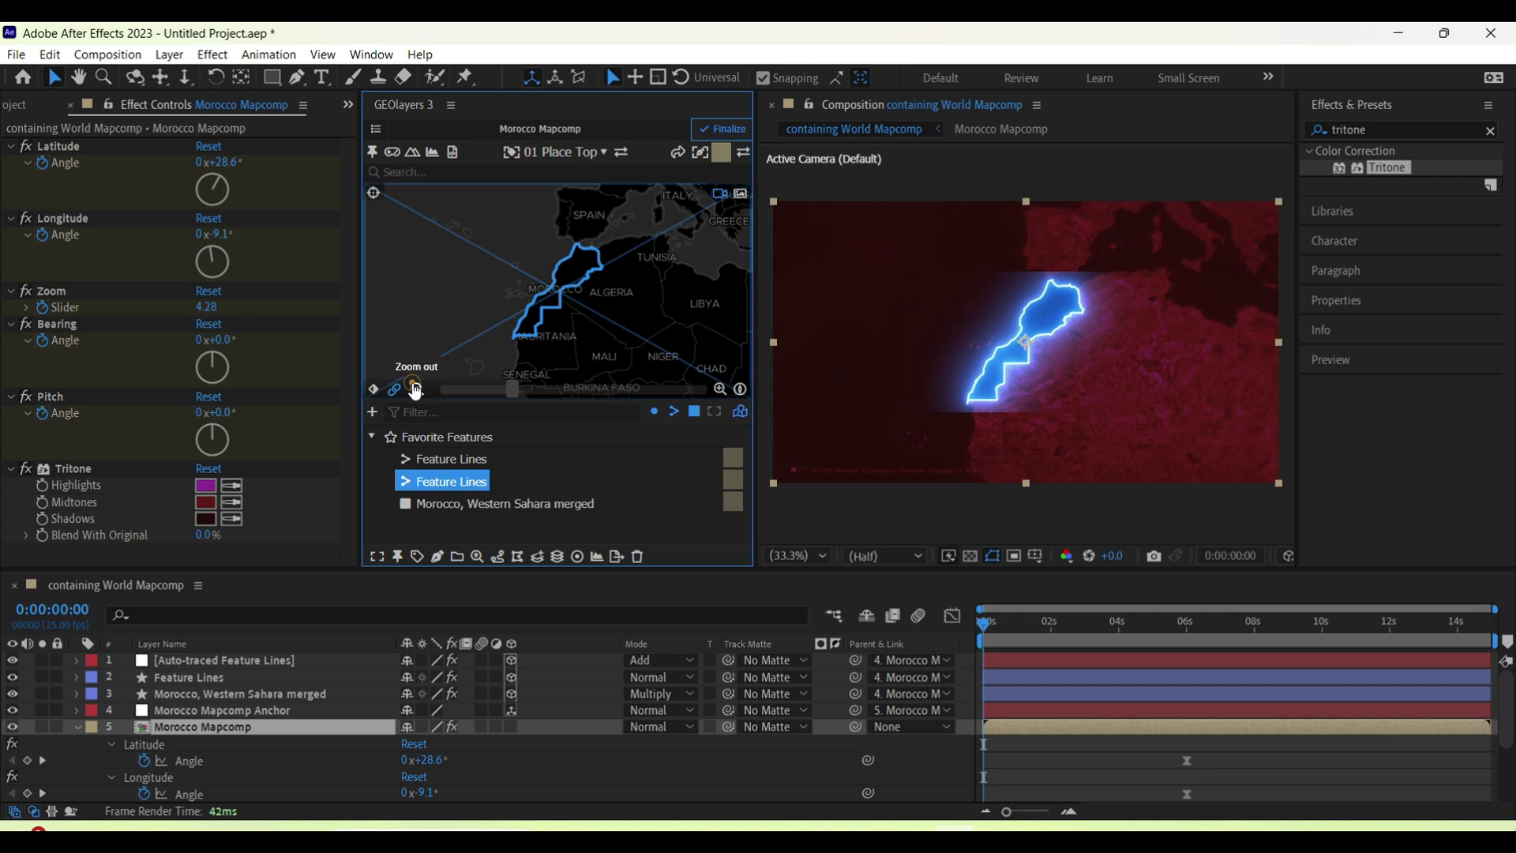
click(416, 389)
drag(512, 388, 683, 403)
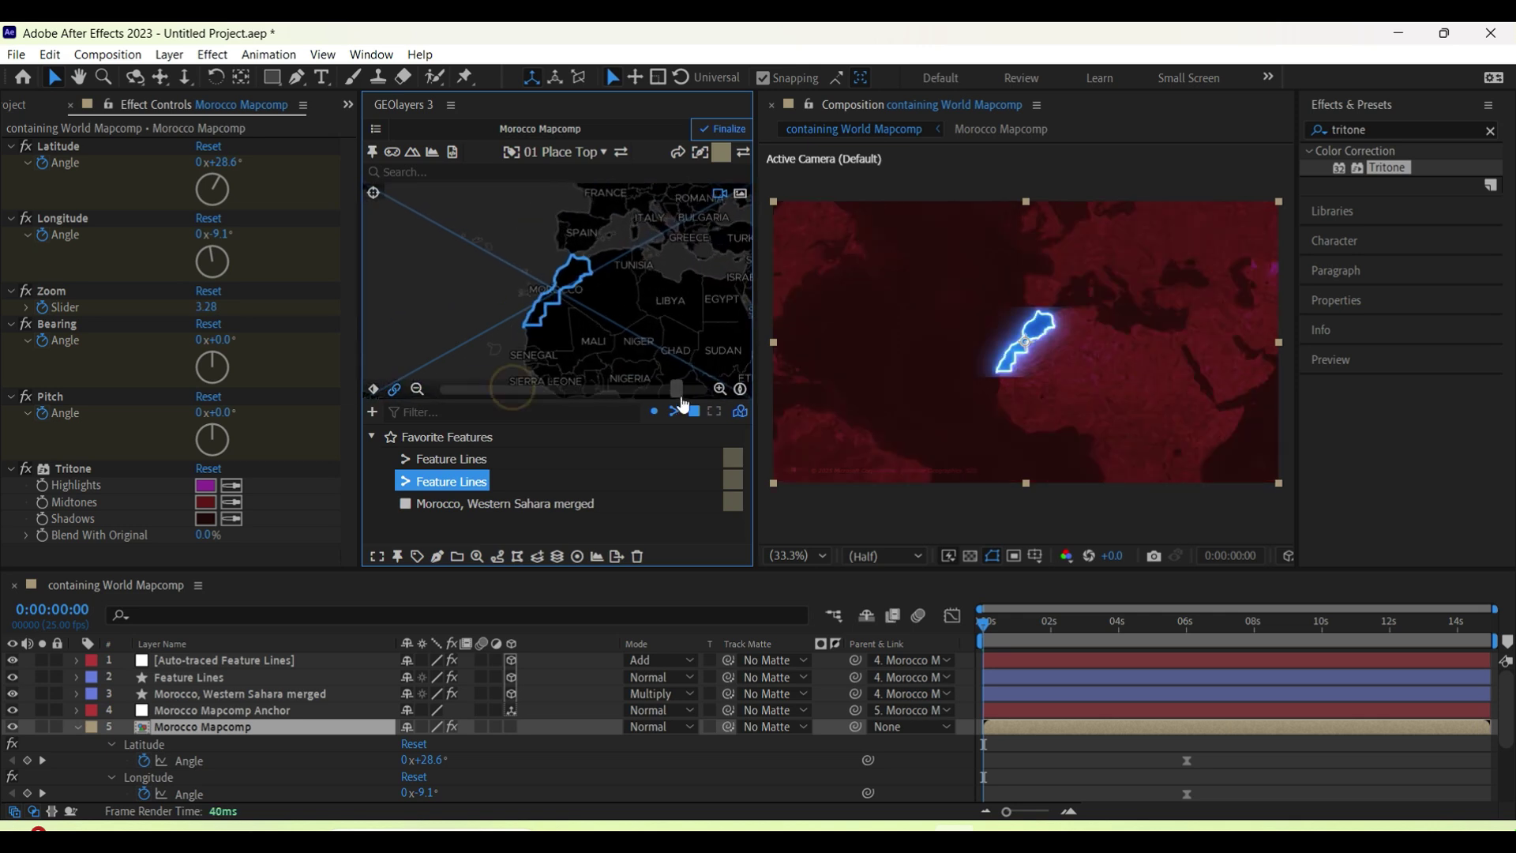
drag(521, 379, 556, 365)
click(372, 390)
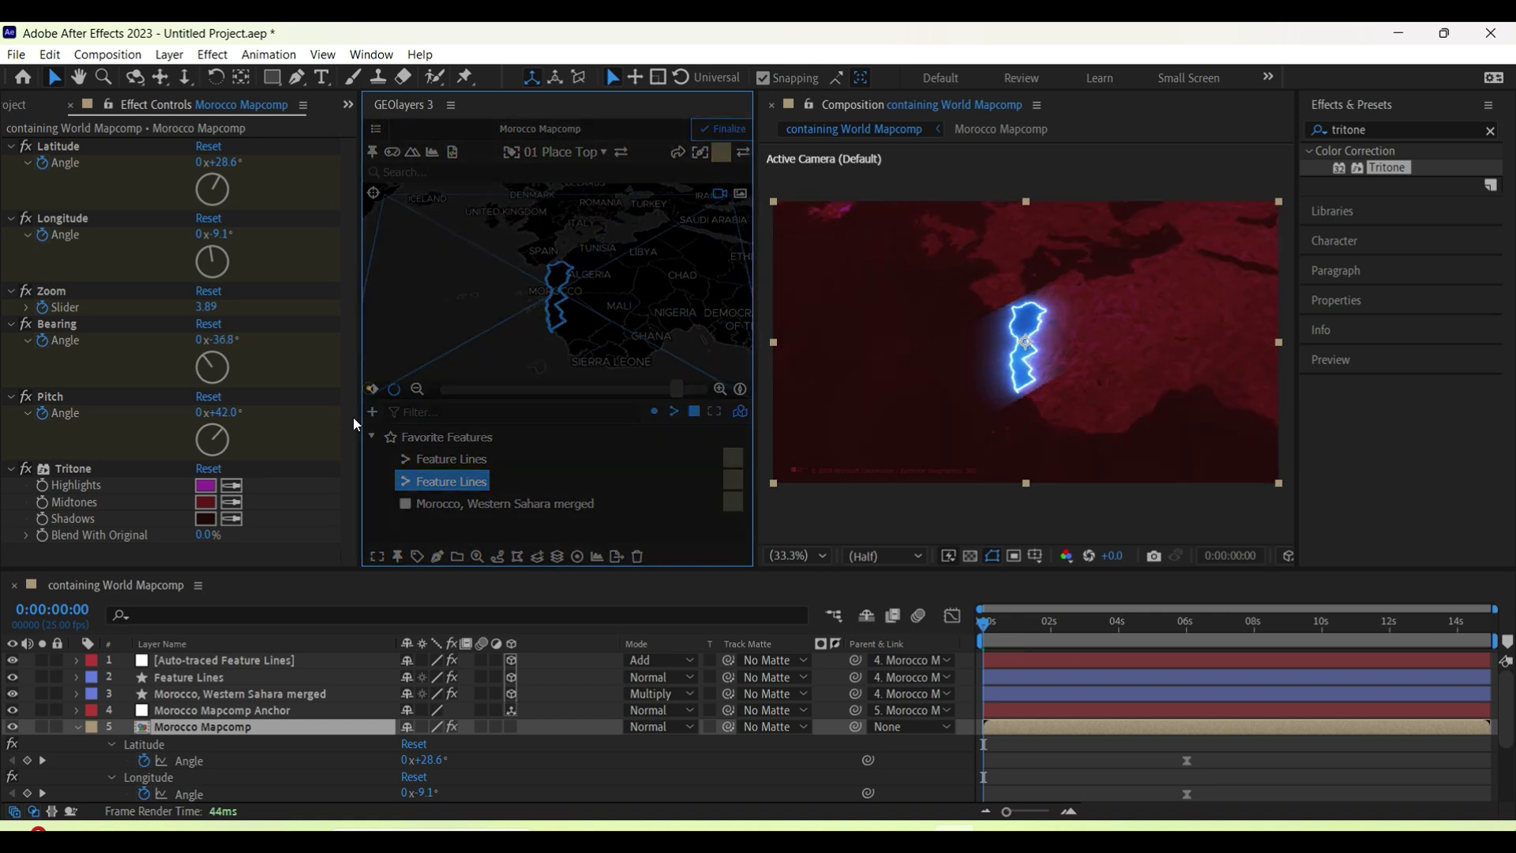
click(712, 276)
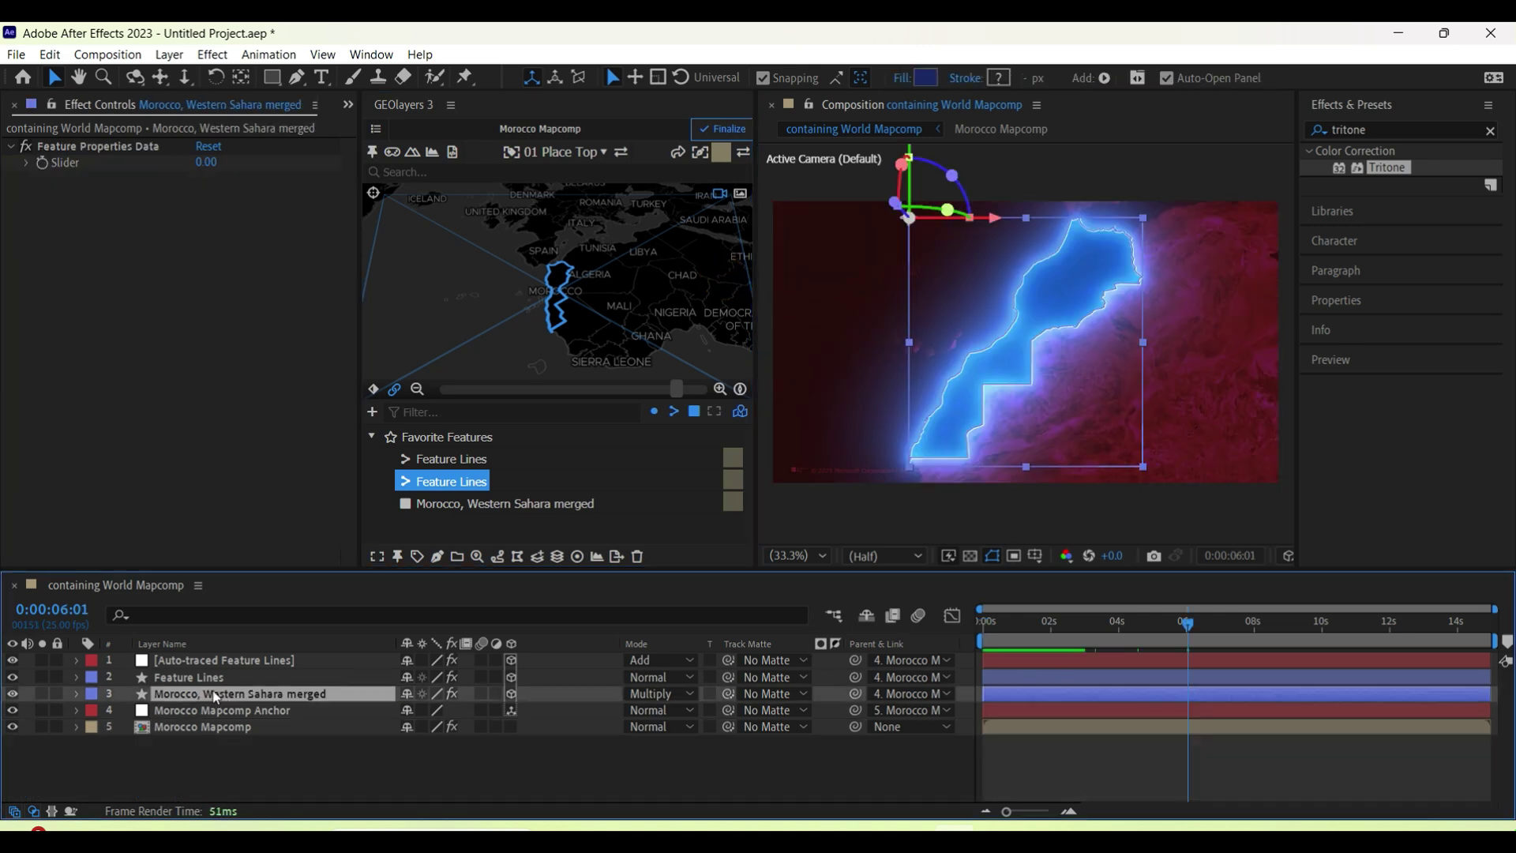
Apply the Burning Saber preset to the Auto-traced Feature Lines glow
click(207, 677)
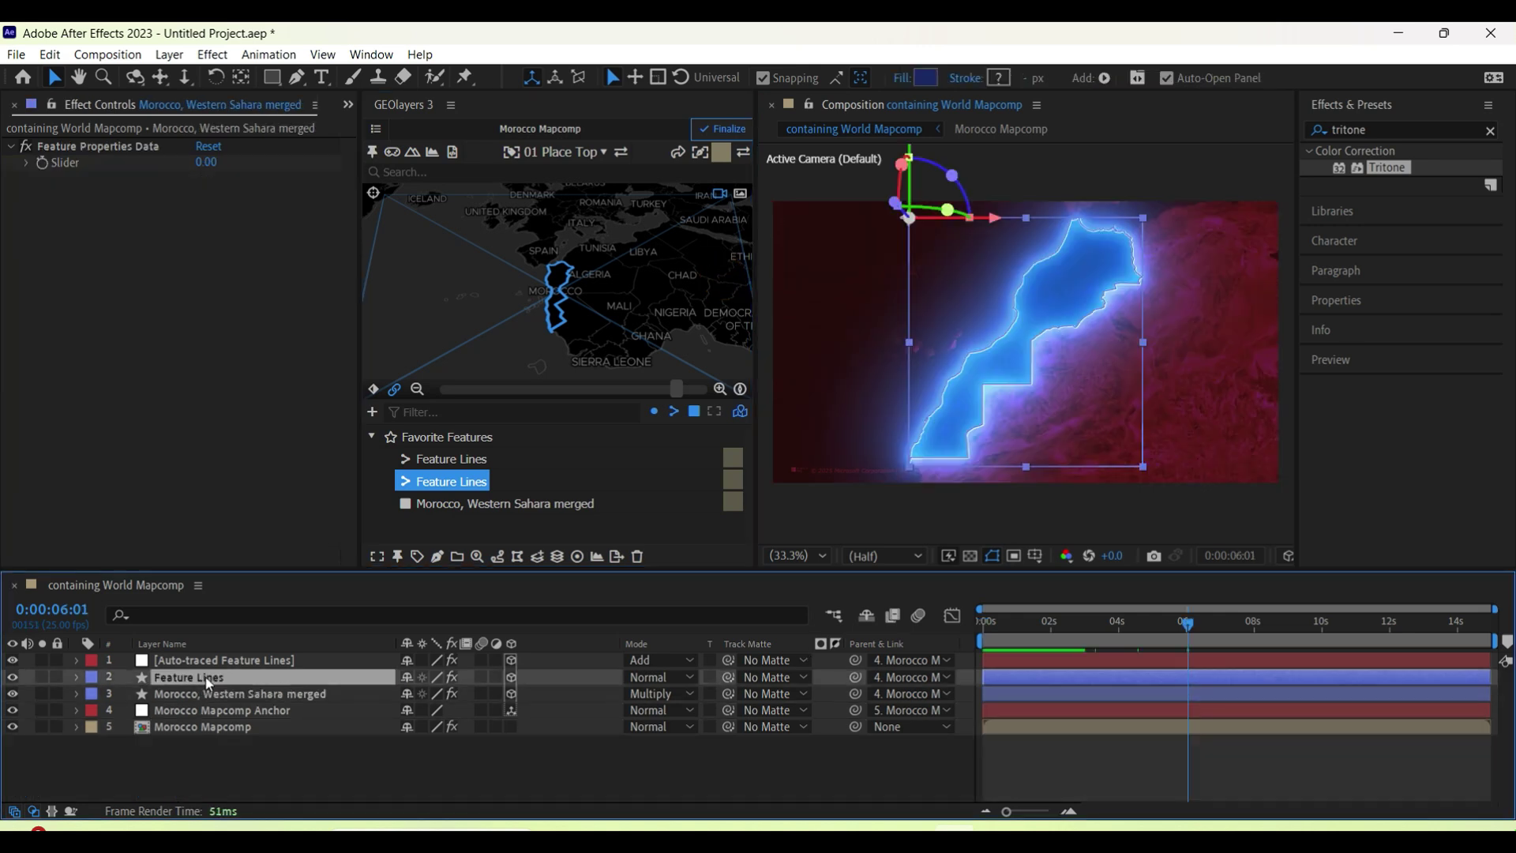
click(211, 659)
click(208, 654)
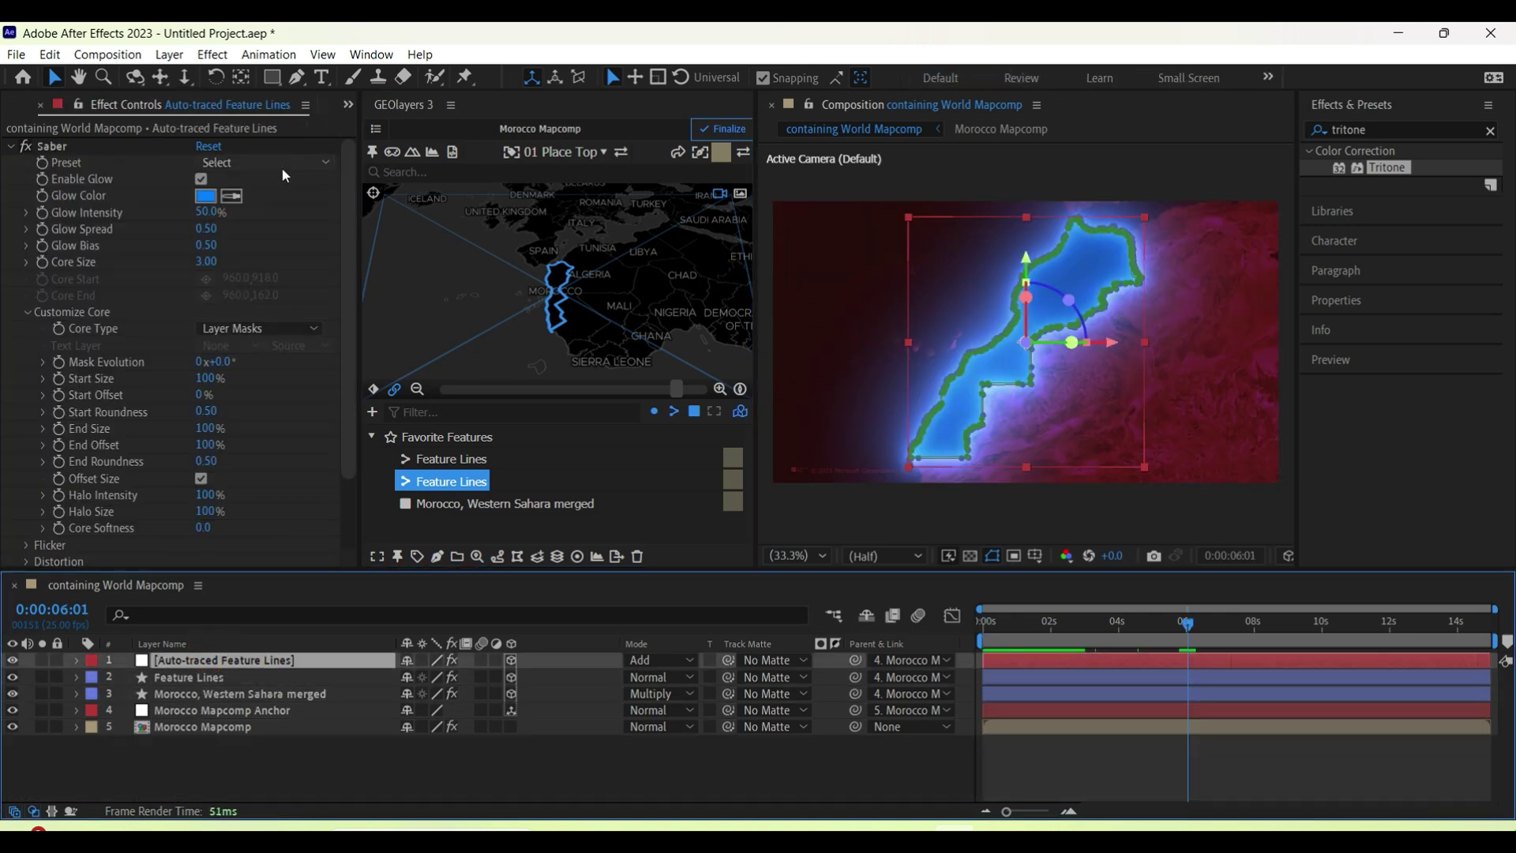
click(284, 165)
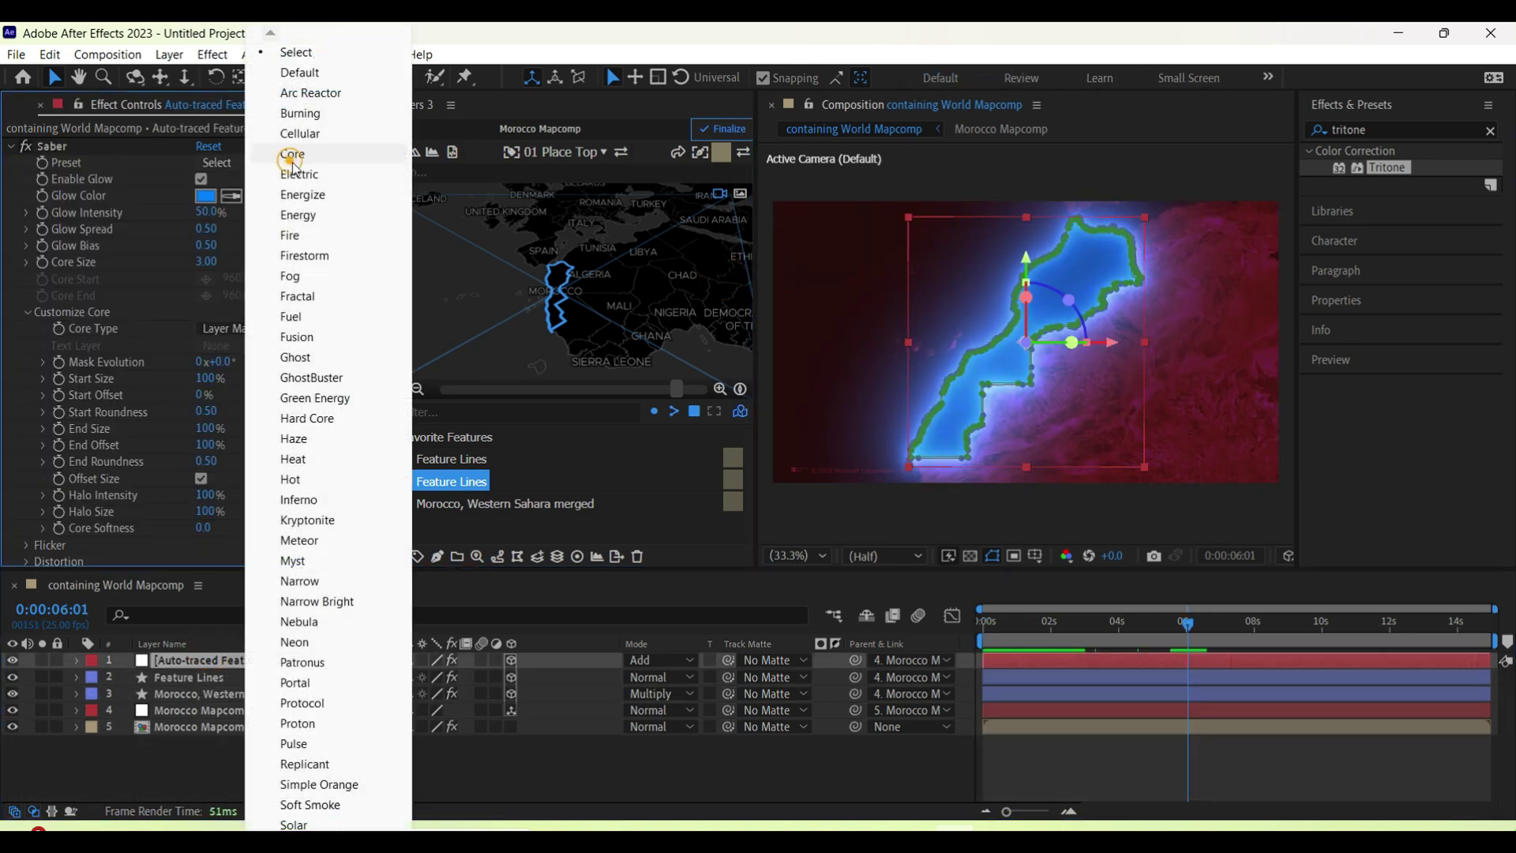
click(309, 113)
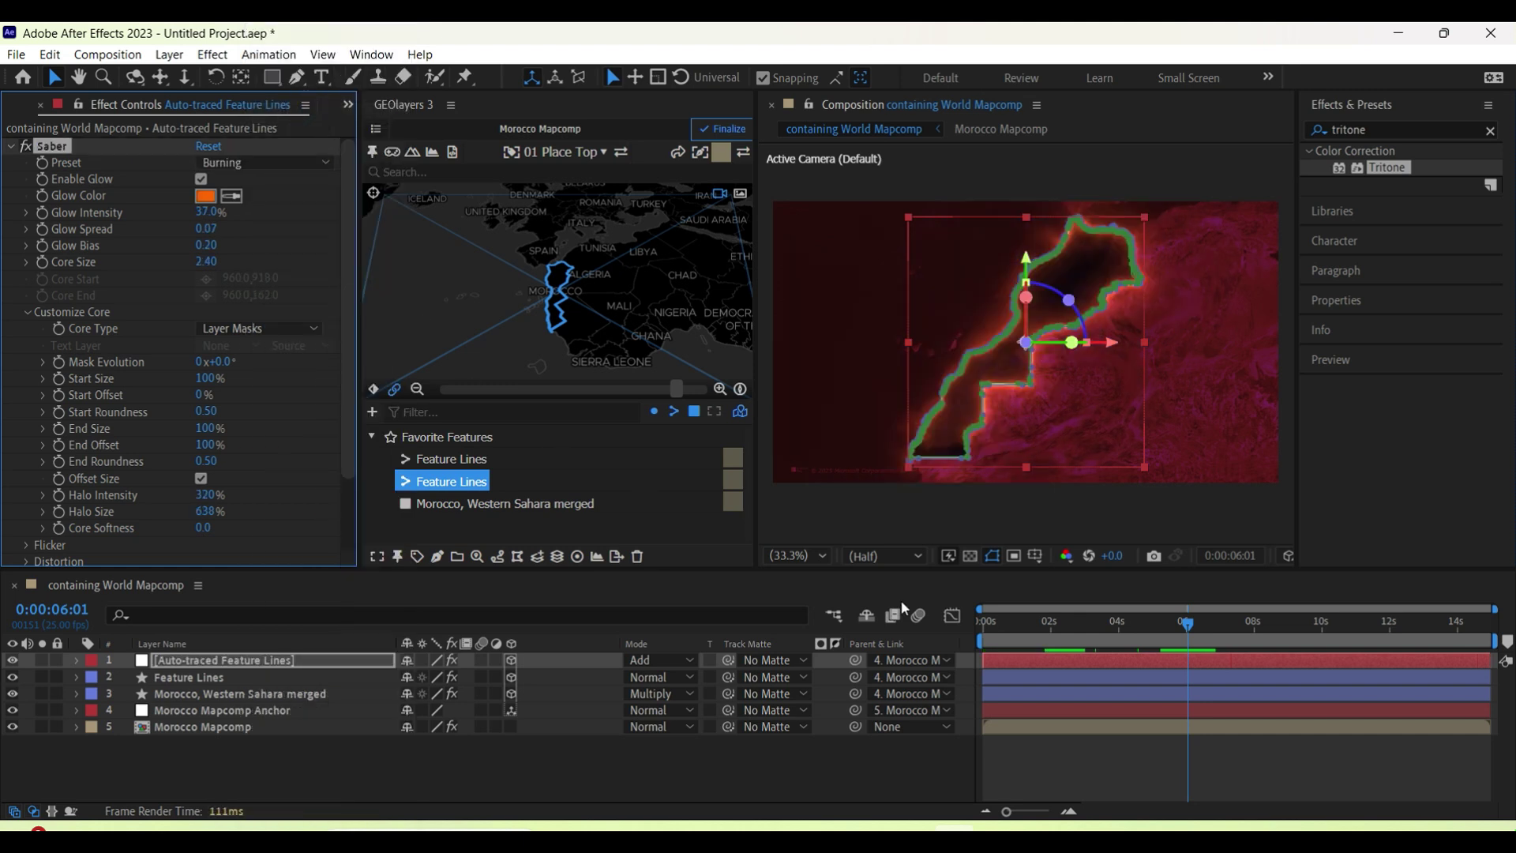
click(1140, 761)
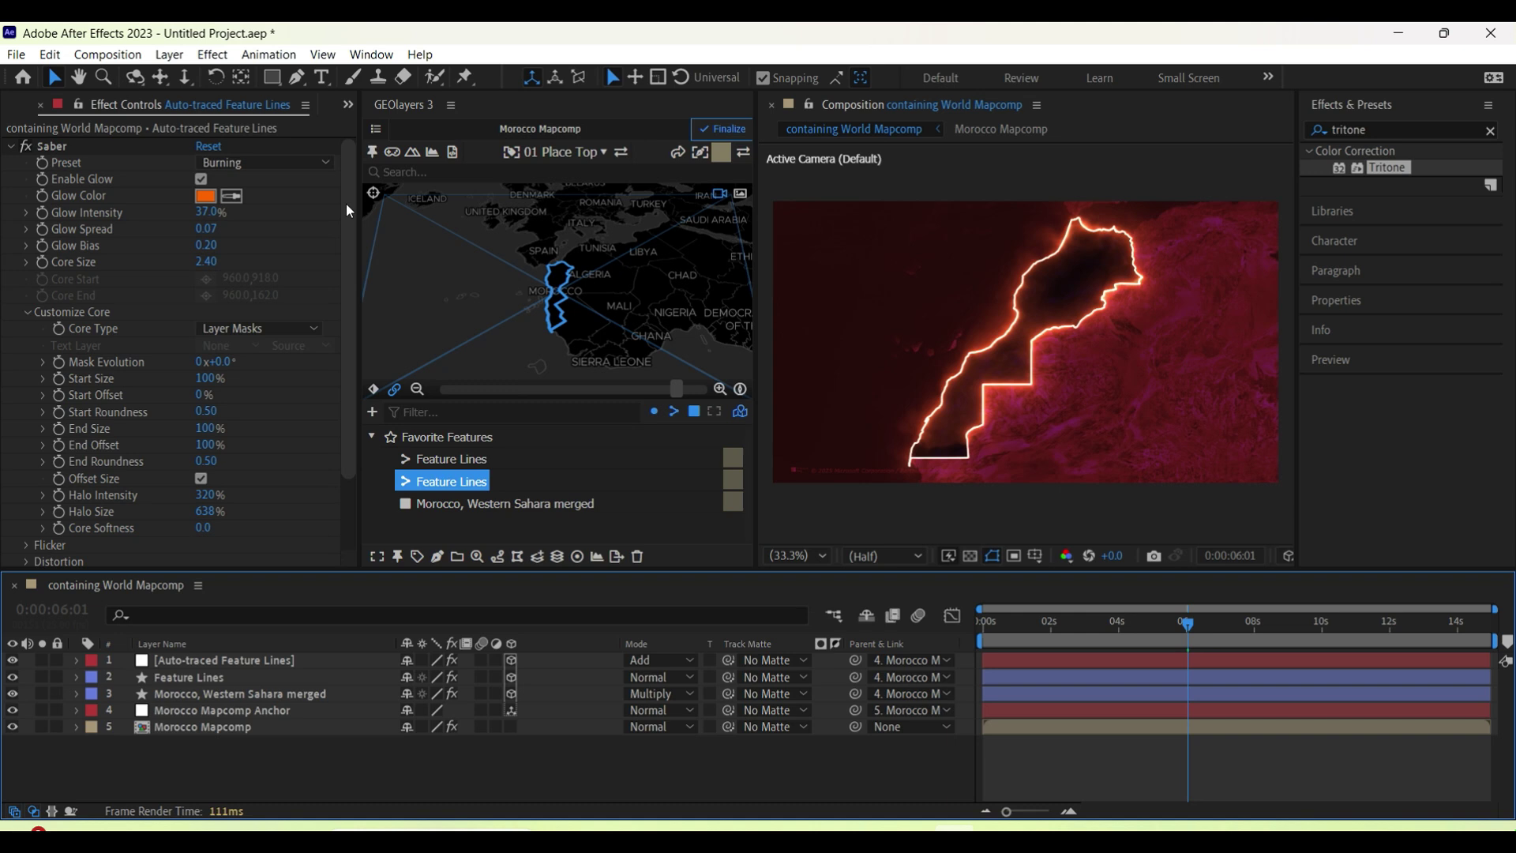
Raise Saber Glow Intensity to about 104% and set a red Glow Color
mouse_move(203, 215)
mouse_down()
mouse_move(261, 210)
mouse_move(194, 215)
mouse_up()
click(205, 196)
click(684, 166)
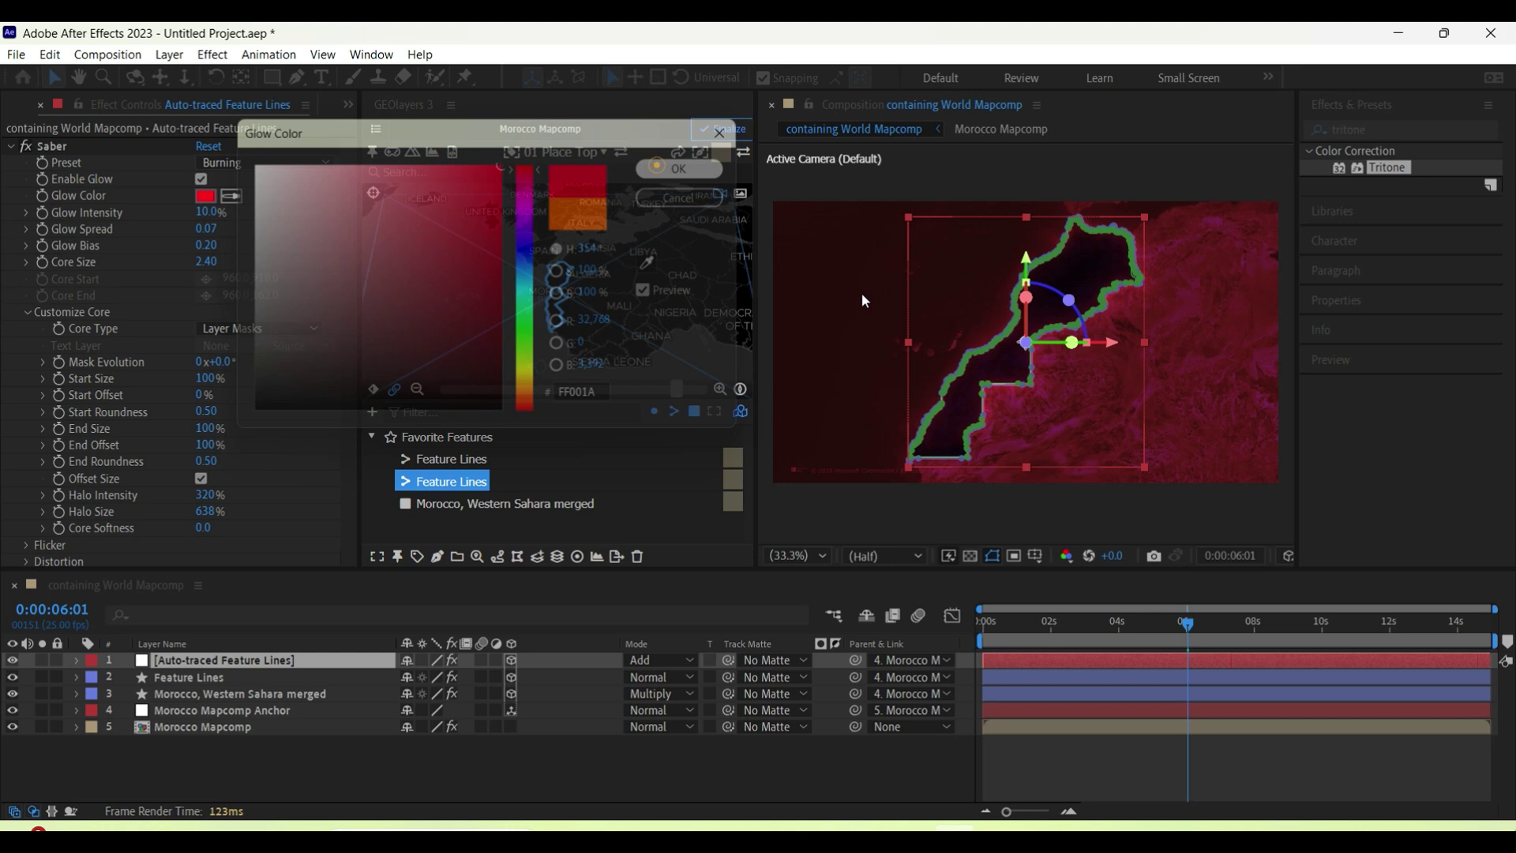
Try the Core, Ghost and Inferno Saber presets on the glow
click(284, 161)
drag(1062, 638, 1154, 637)
click(239, 166)
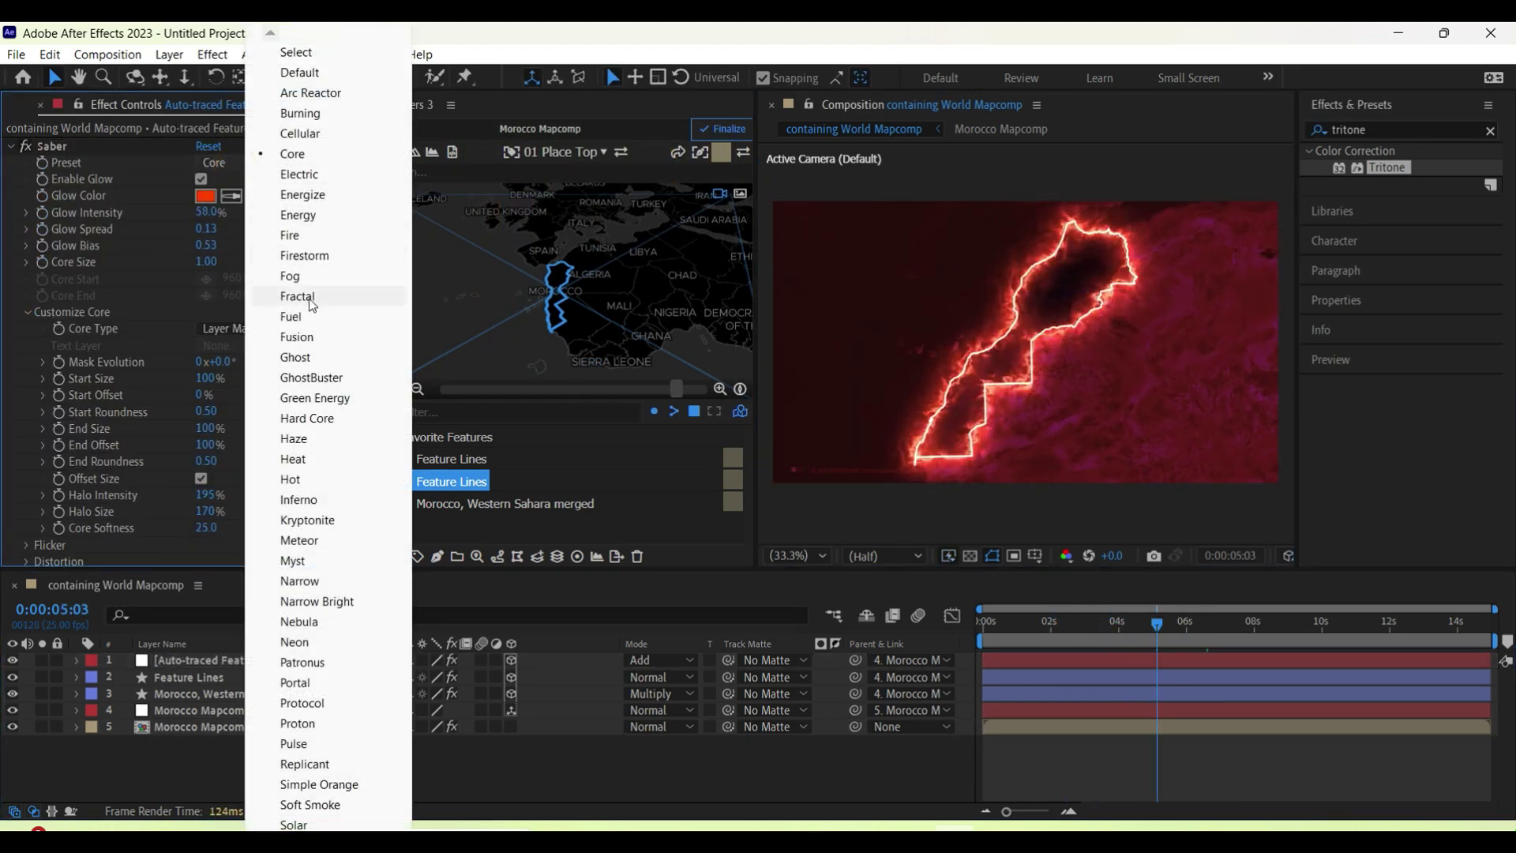
click(296, 357)
click(217, 162)
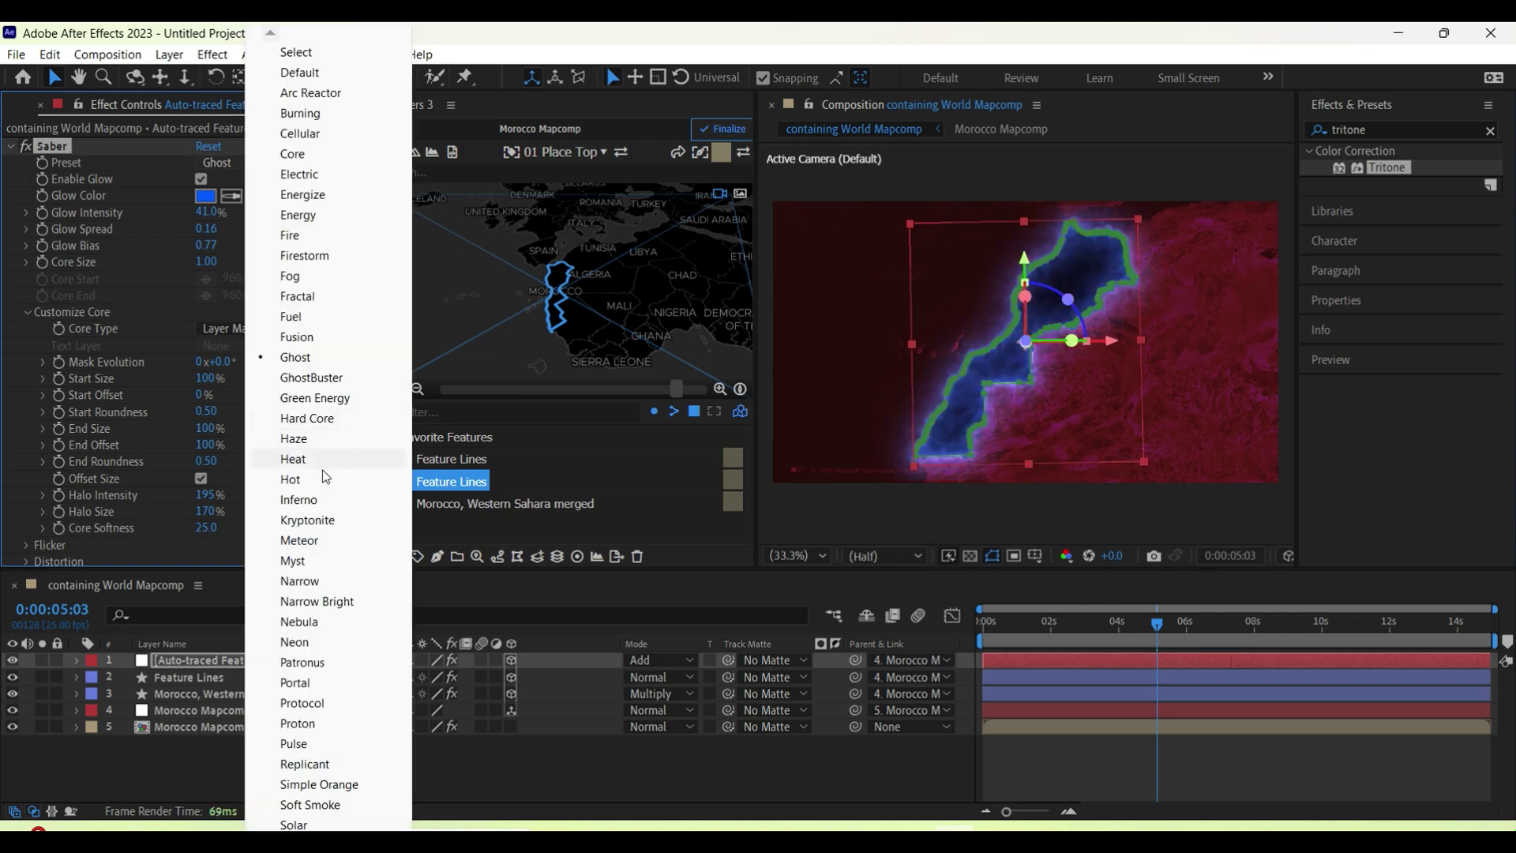
click(306, 504)
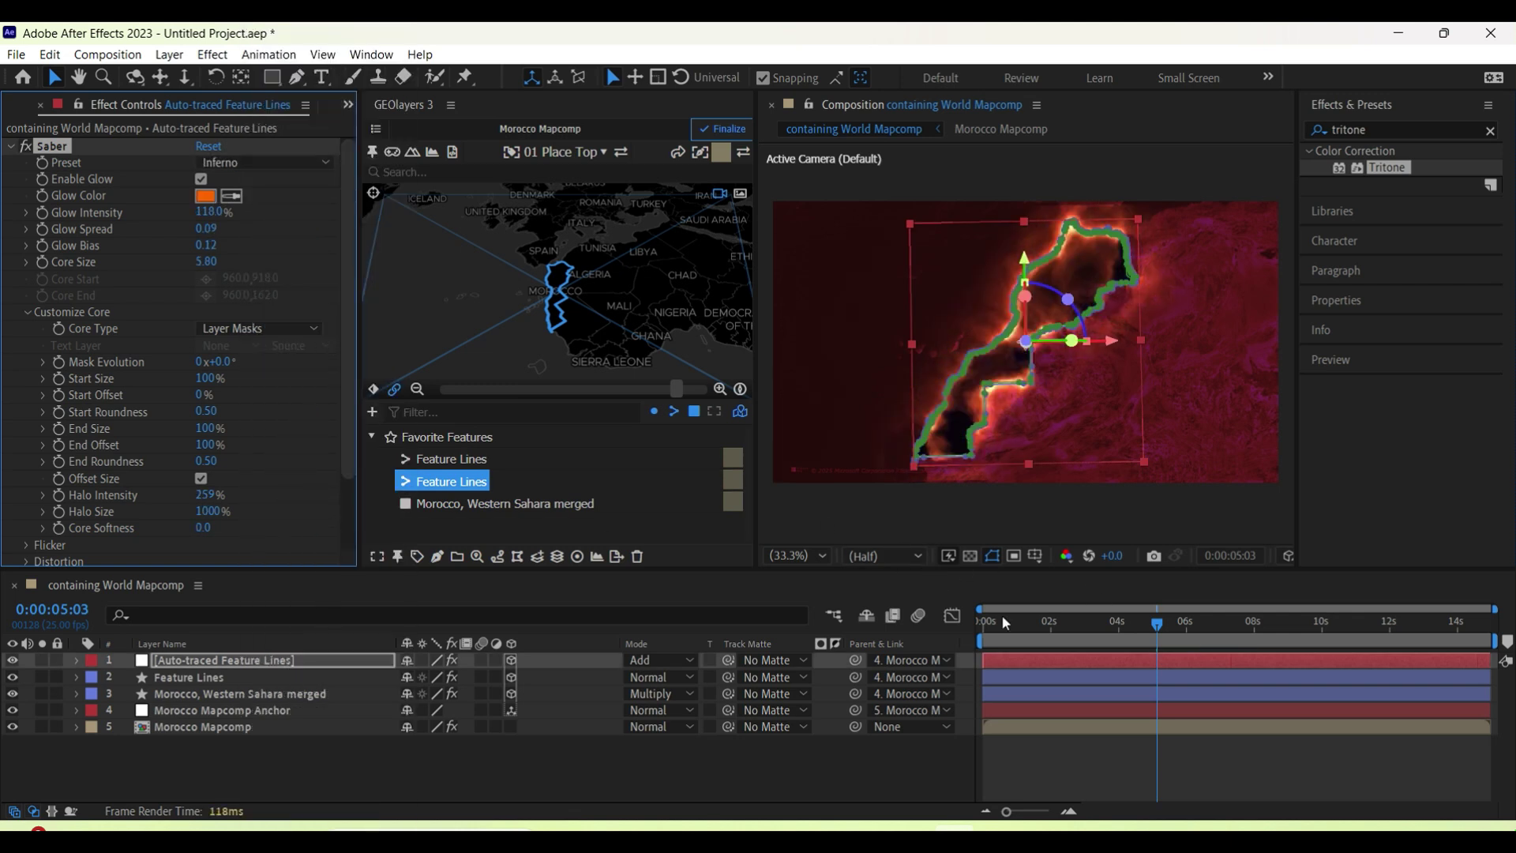
Apply the Simple Orange Saber preset and return near the start of the animation
drag(1001, 621, 1110, 620)
click(237, 162)
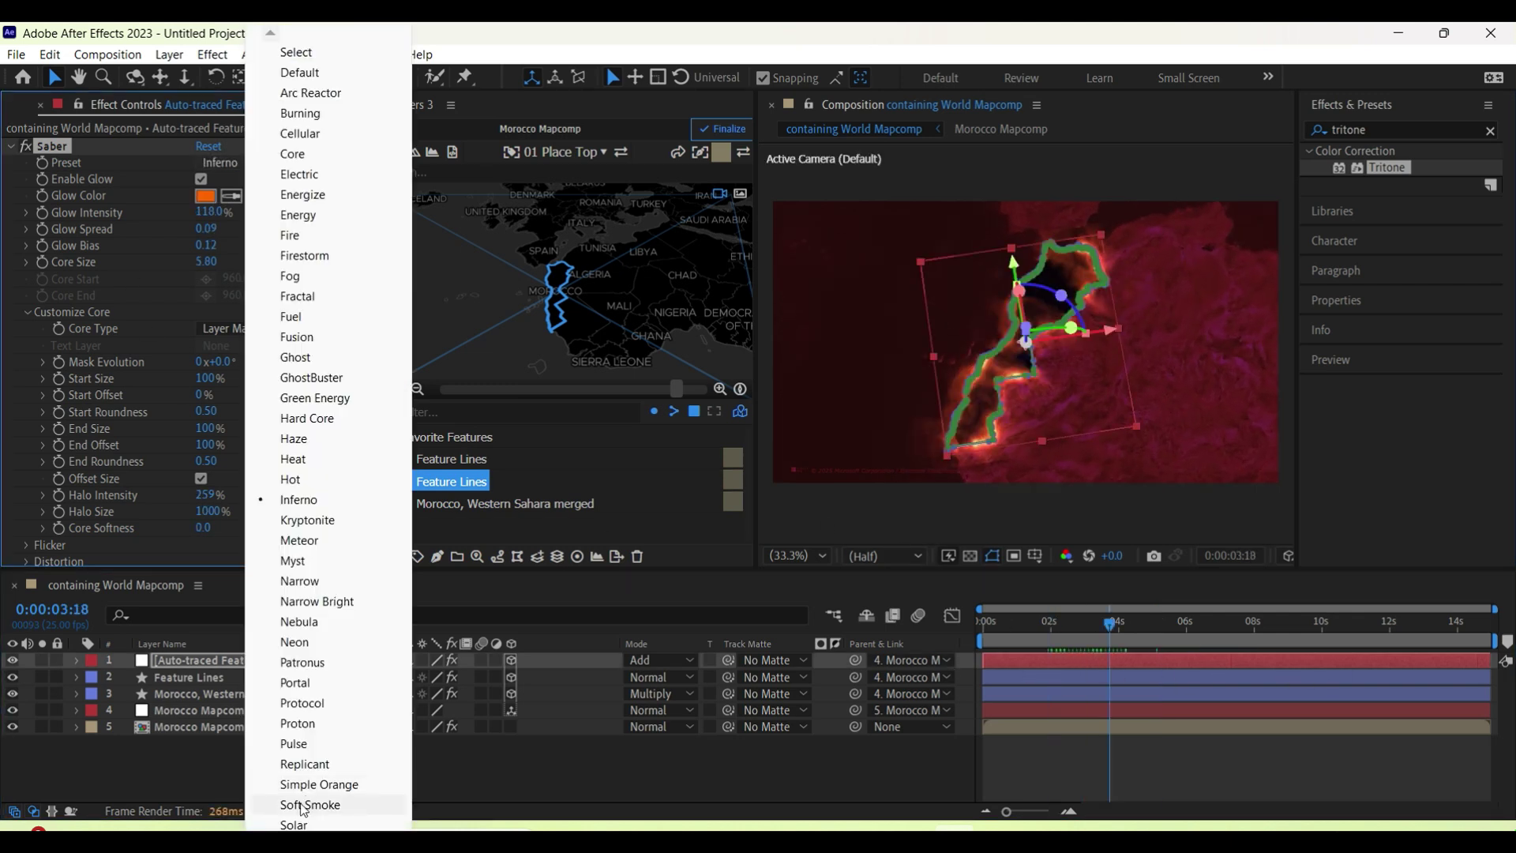
click(313, 786)
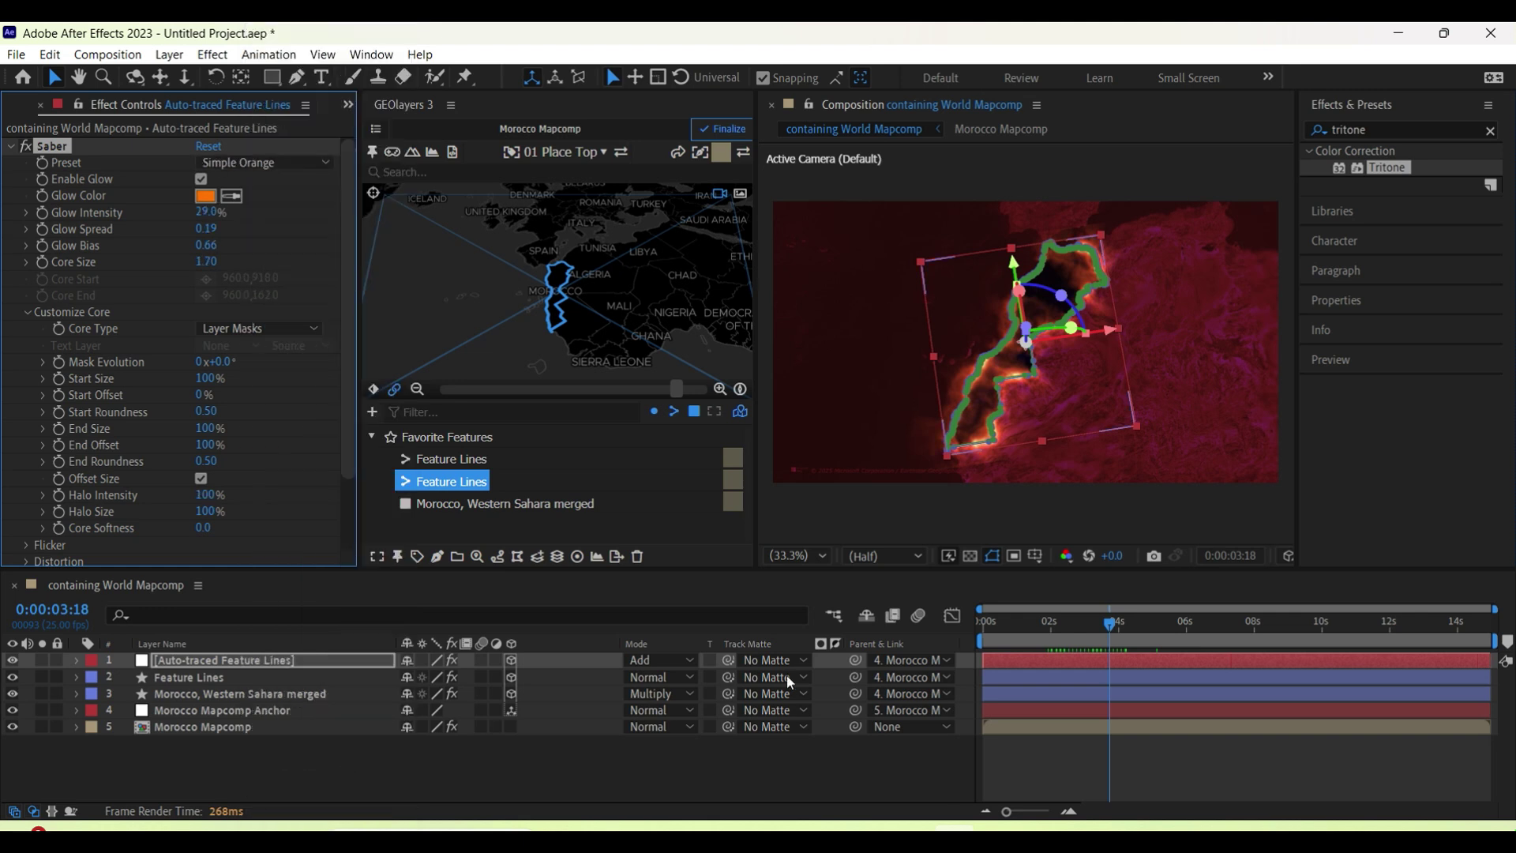
drag(1116, 627, 983, 646)
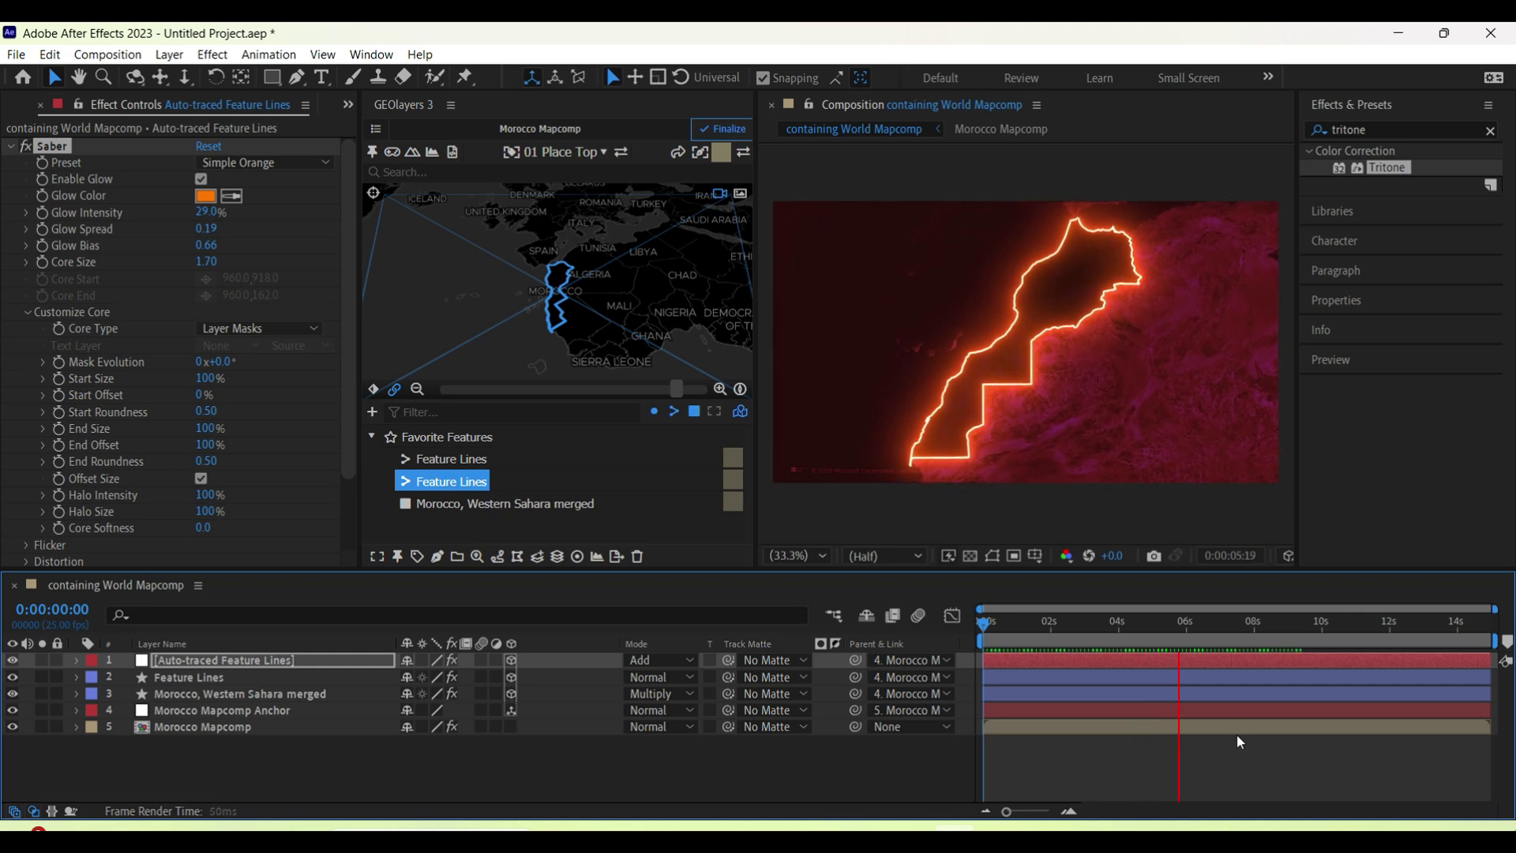
Recolour the Morocco, Western Sahara merged fill to red D21530 and preview from frame one
click(185, 700)
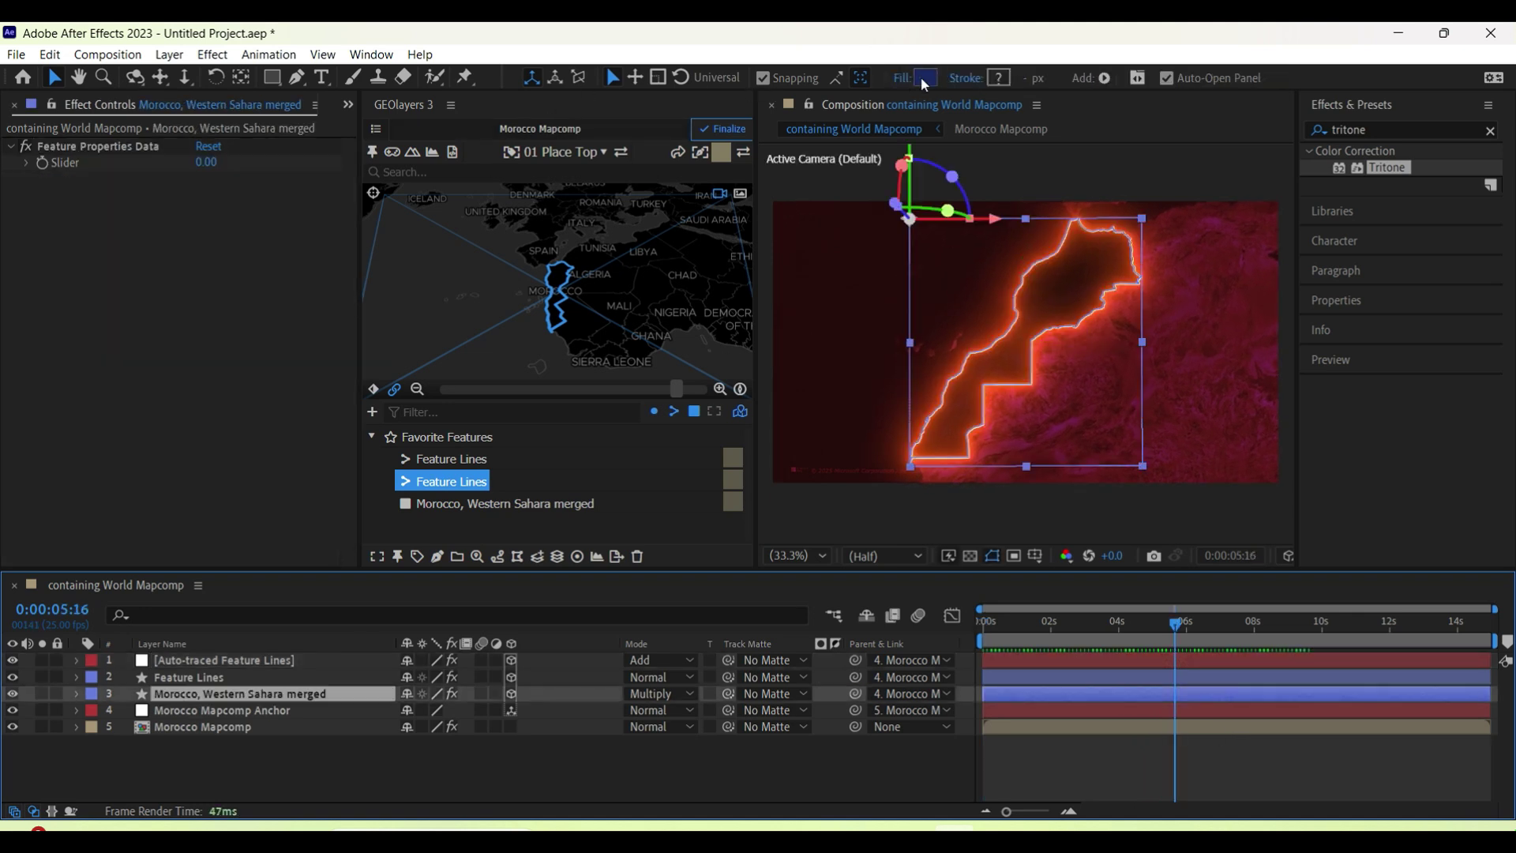
click(923, 78)
drag(338, 210, 399, 196)
click(528, 190)
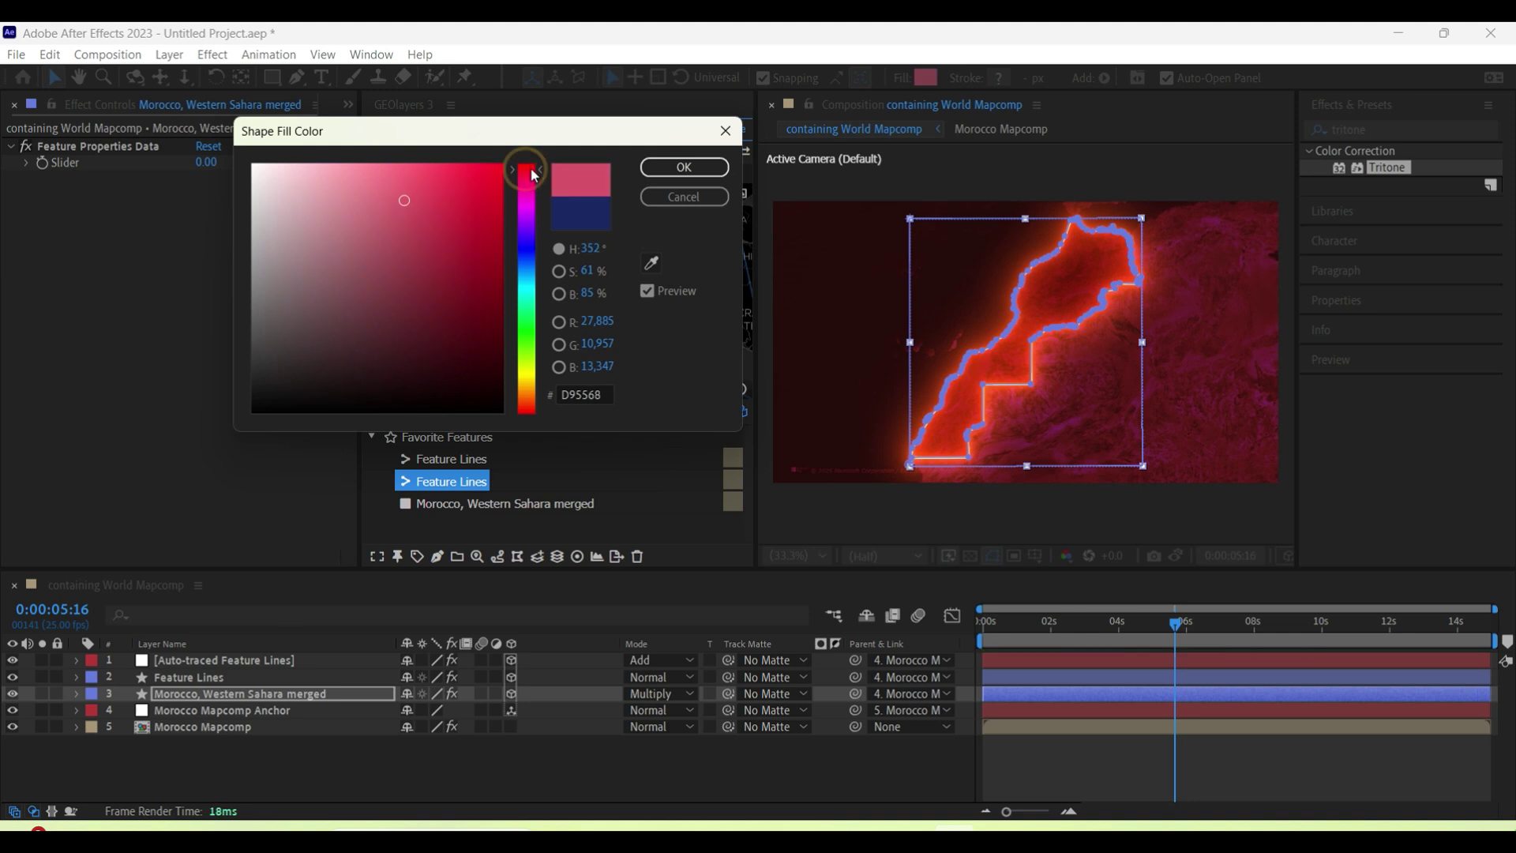
drag(473, 207, 404, 195)
click(663, 172)
click(1147, 774)
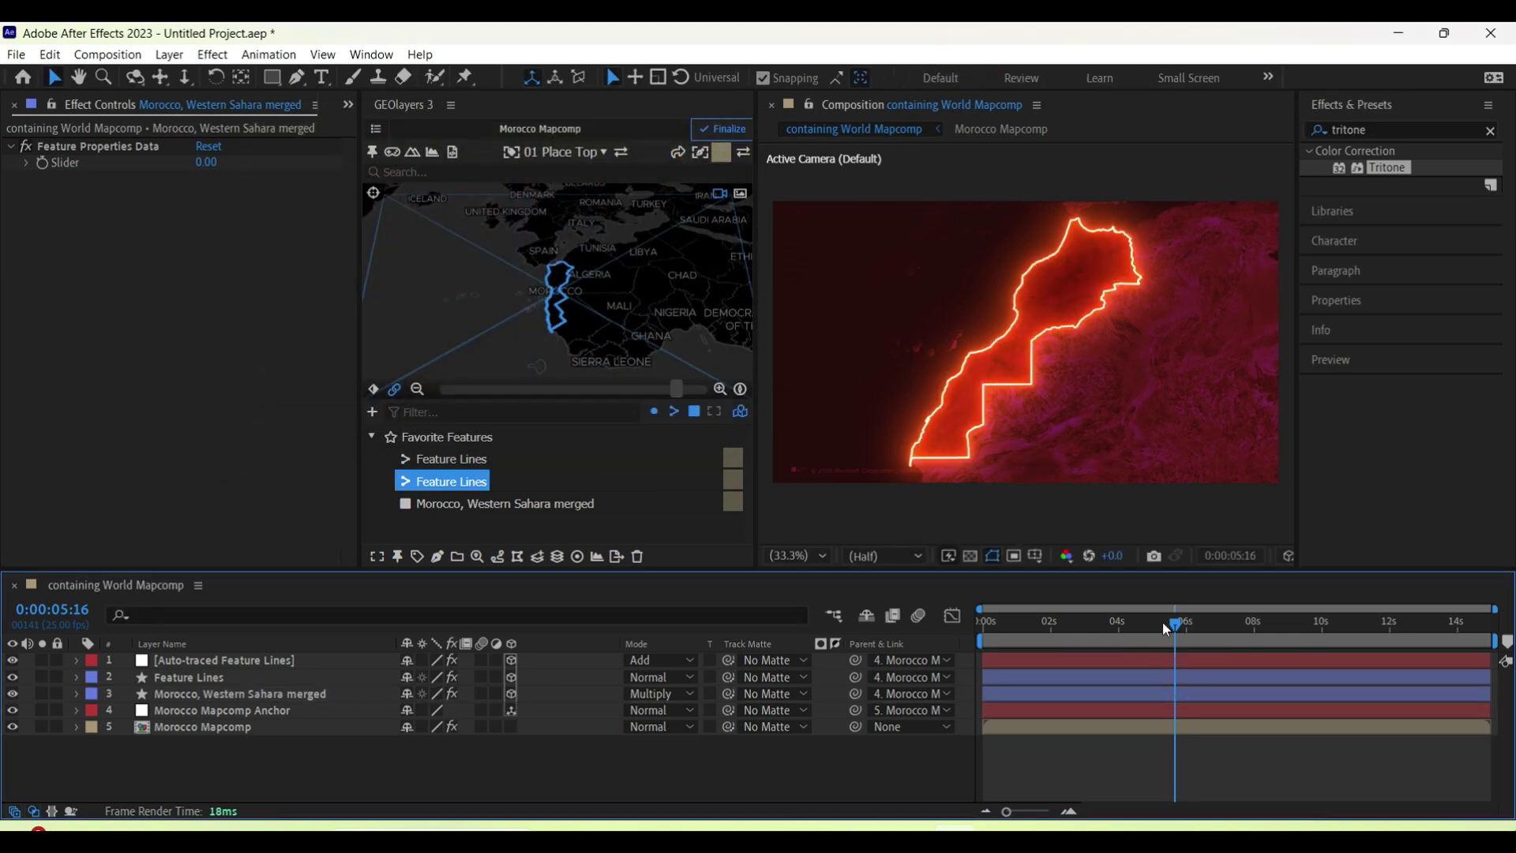
drag(1175, 622, 977, 655)
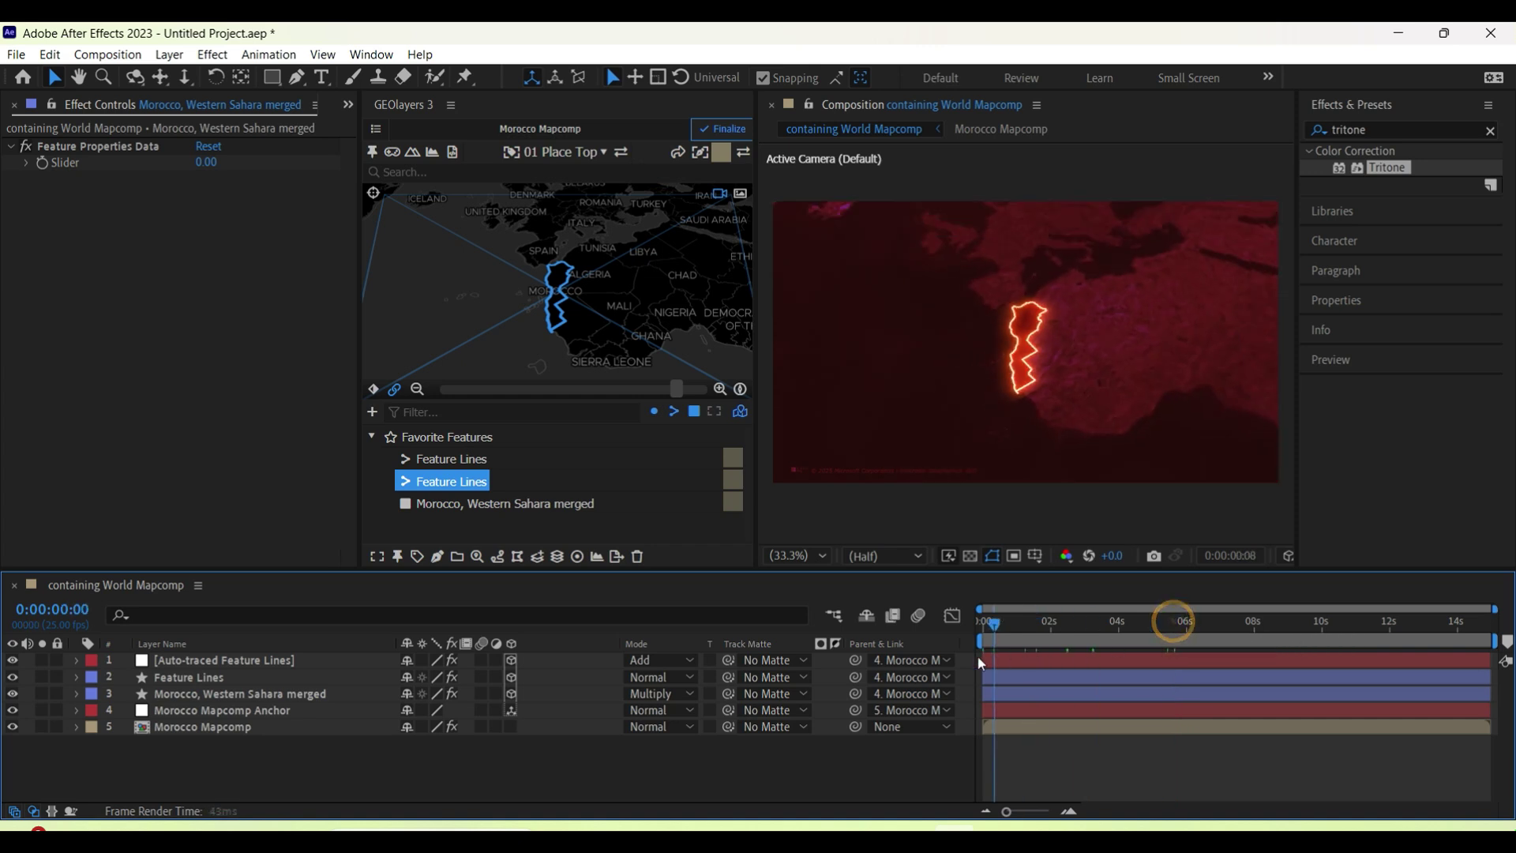
key(space)
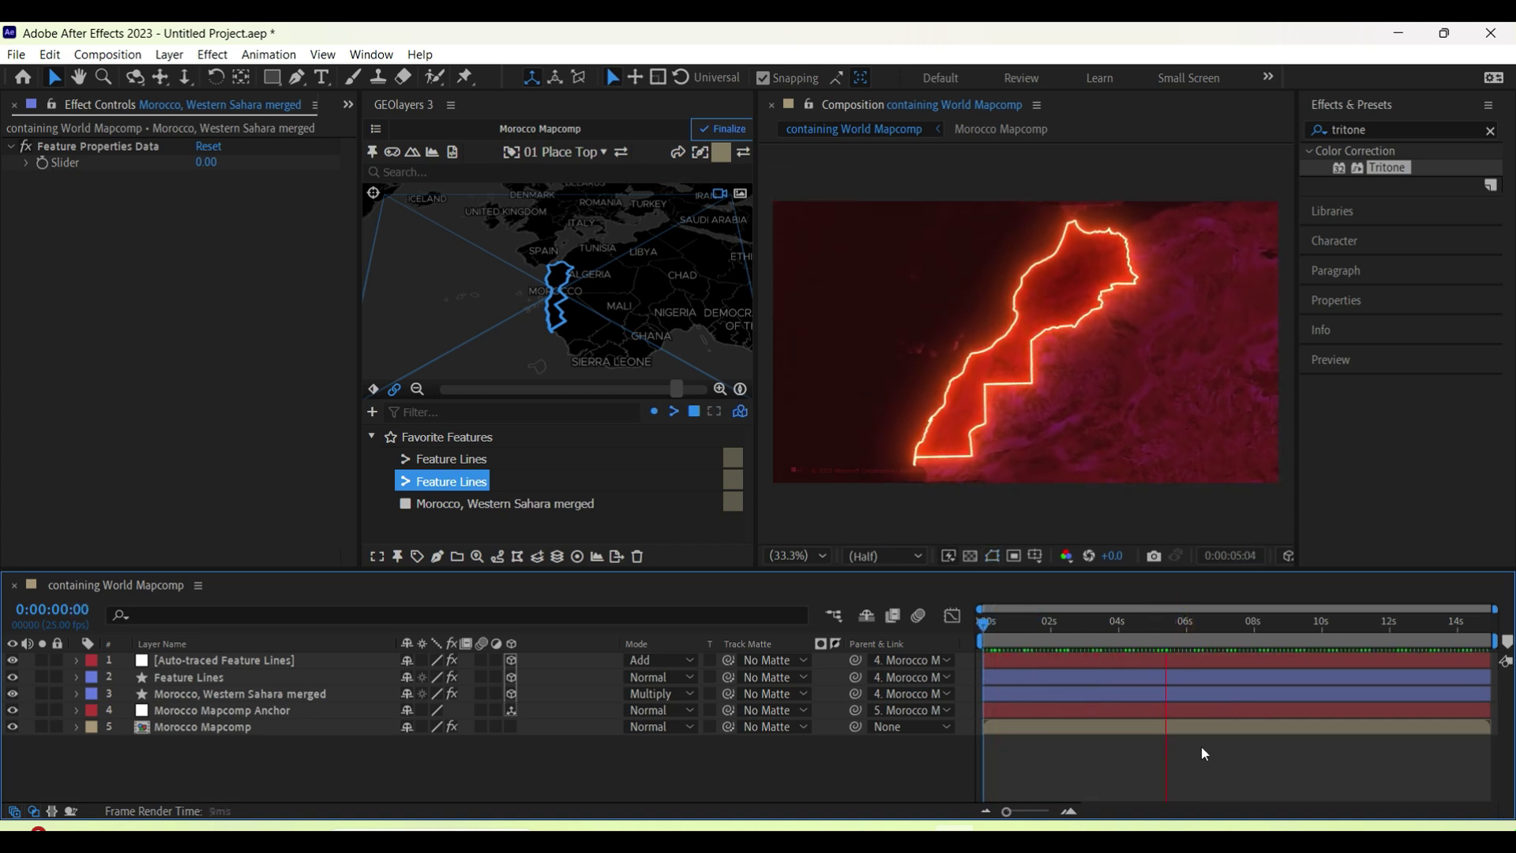
Keyframe Saber End Offset at 0% at 0:00 and 100% at 0:00:05:14
click(1186, 626)
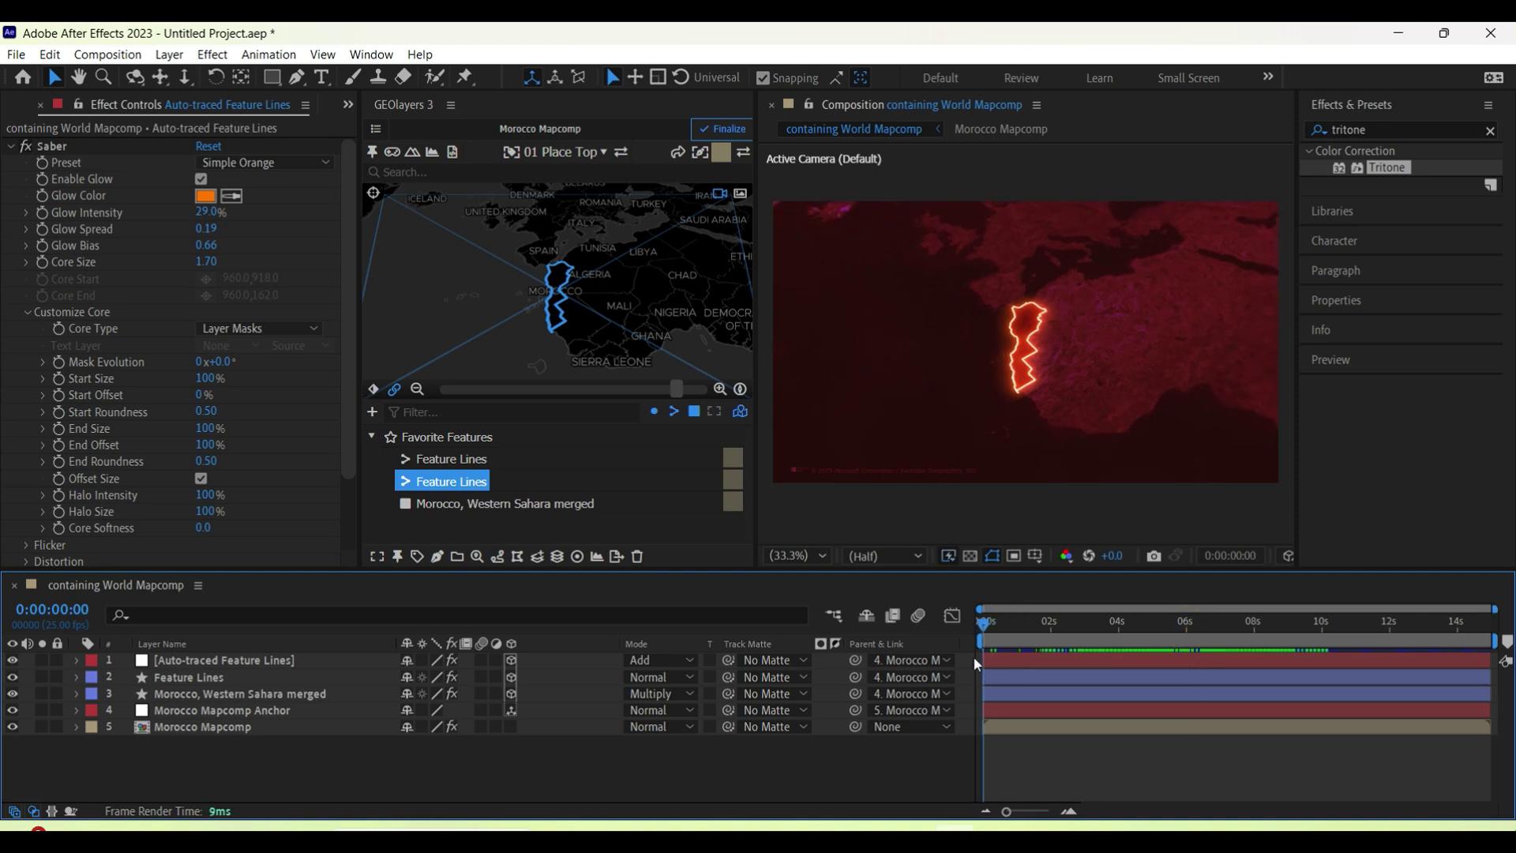
click(59, 445)
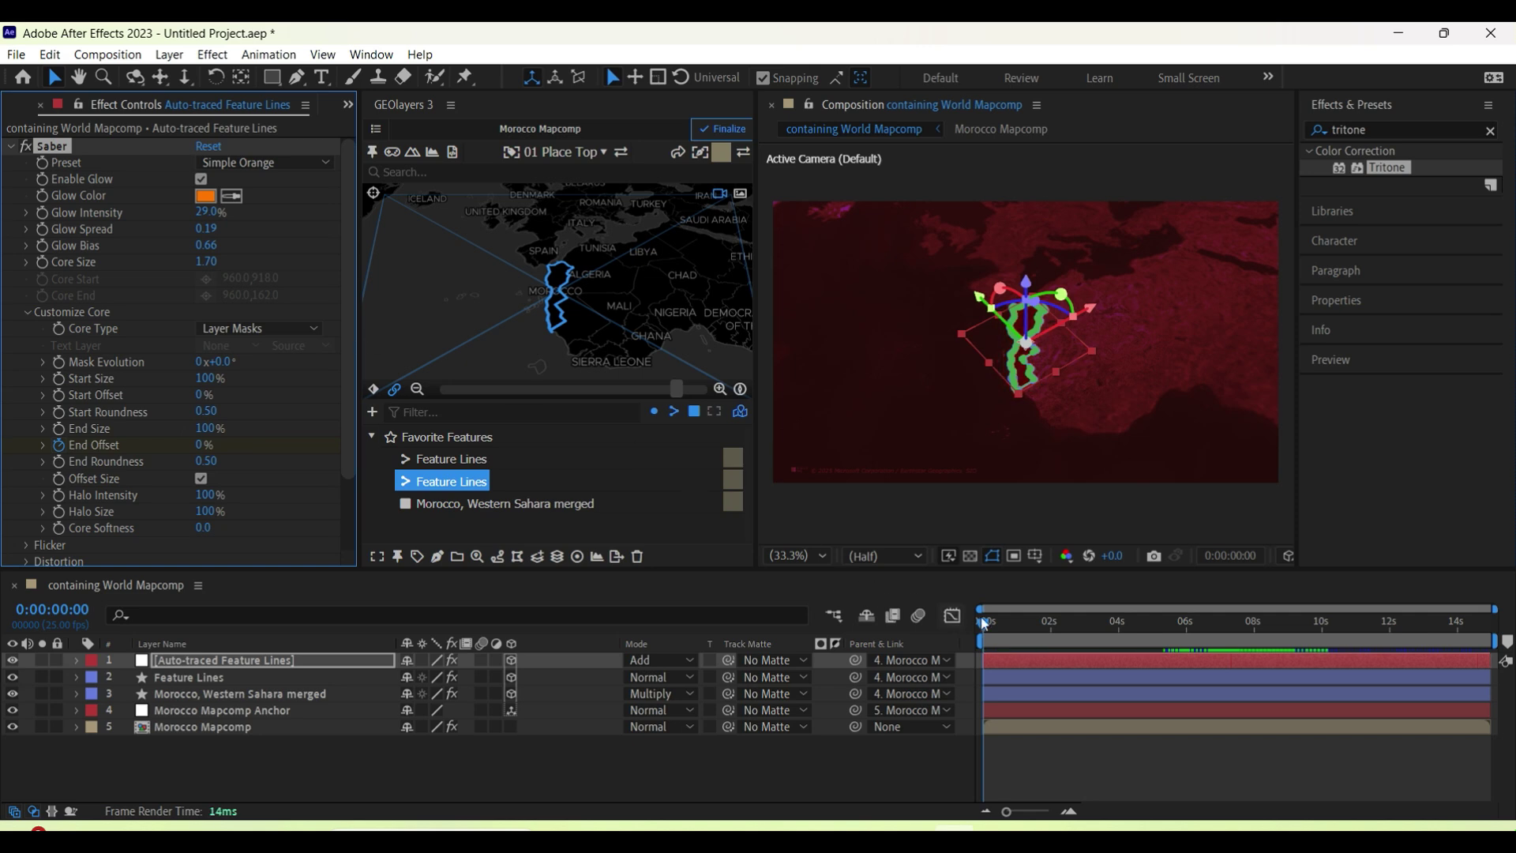
drag(988, 626, 1172, 648)
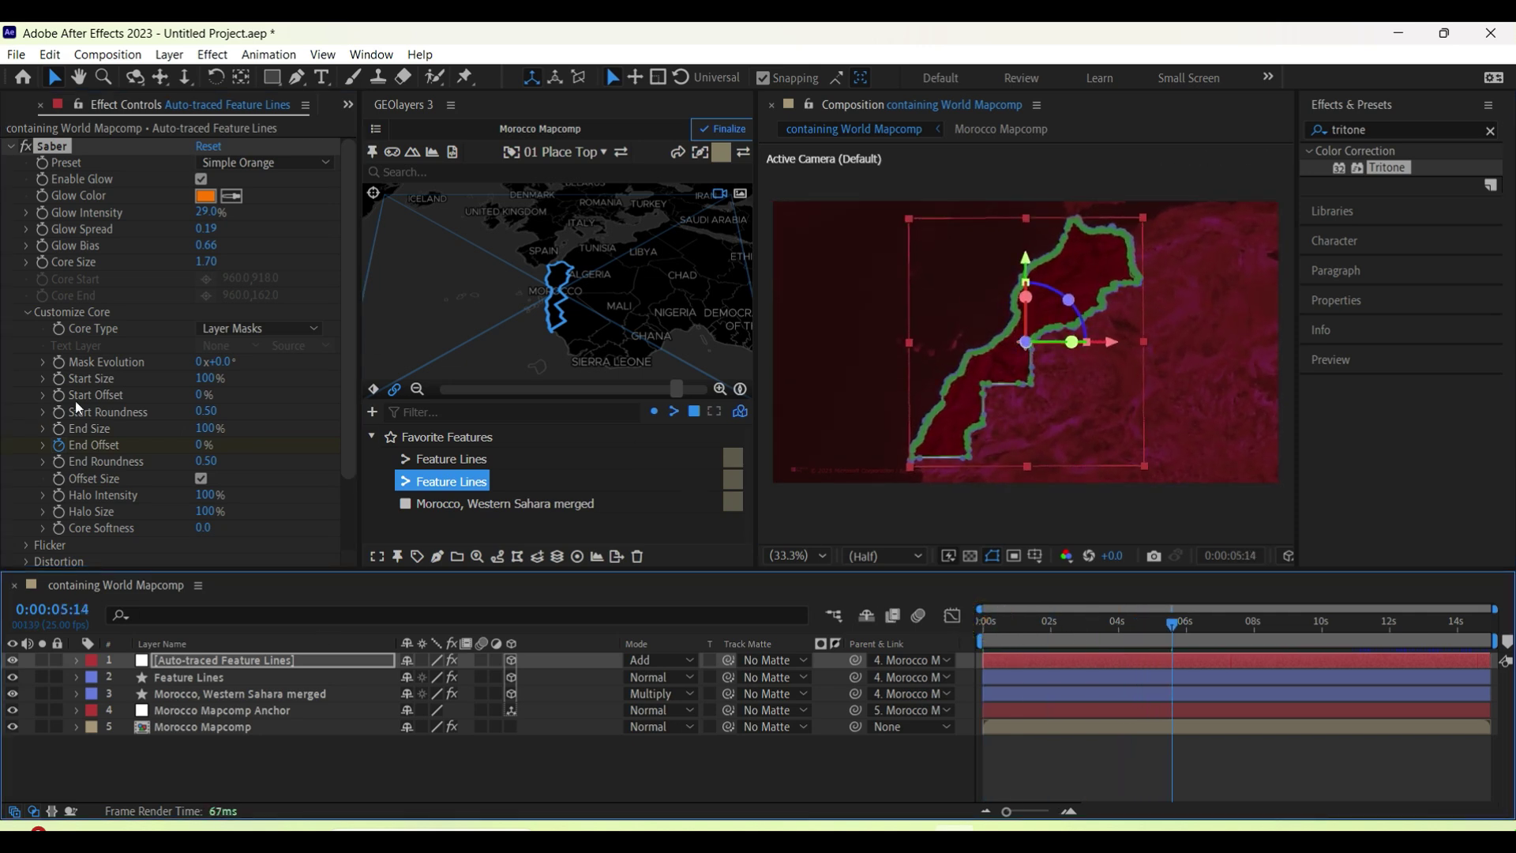
click(201, 445)
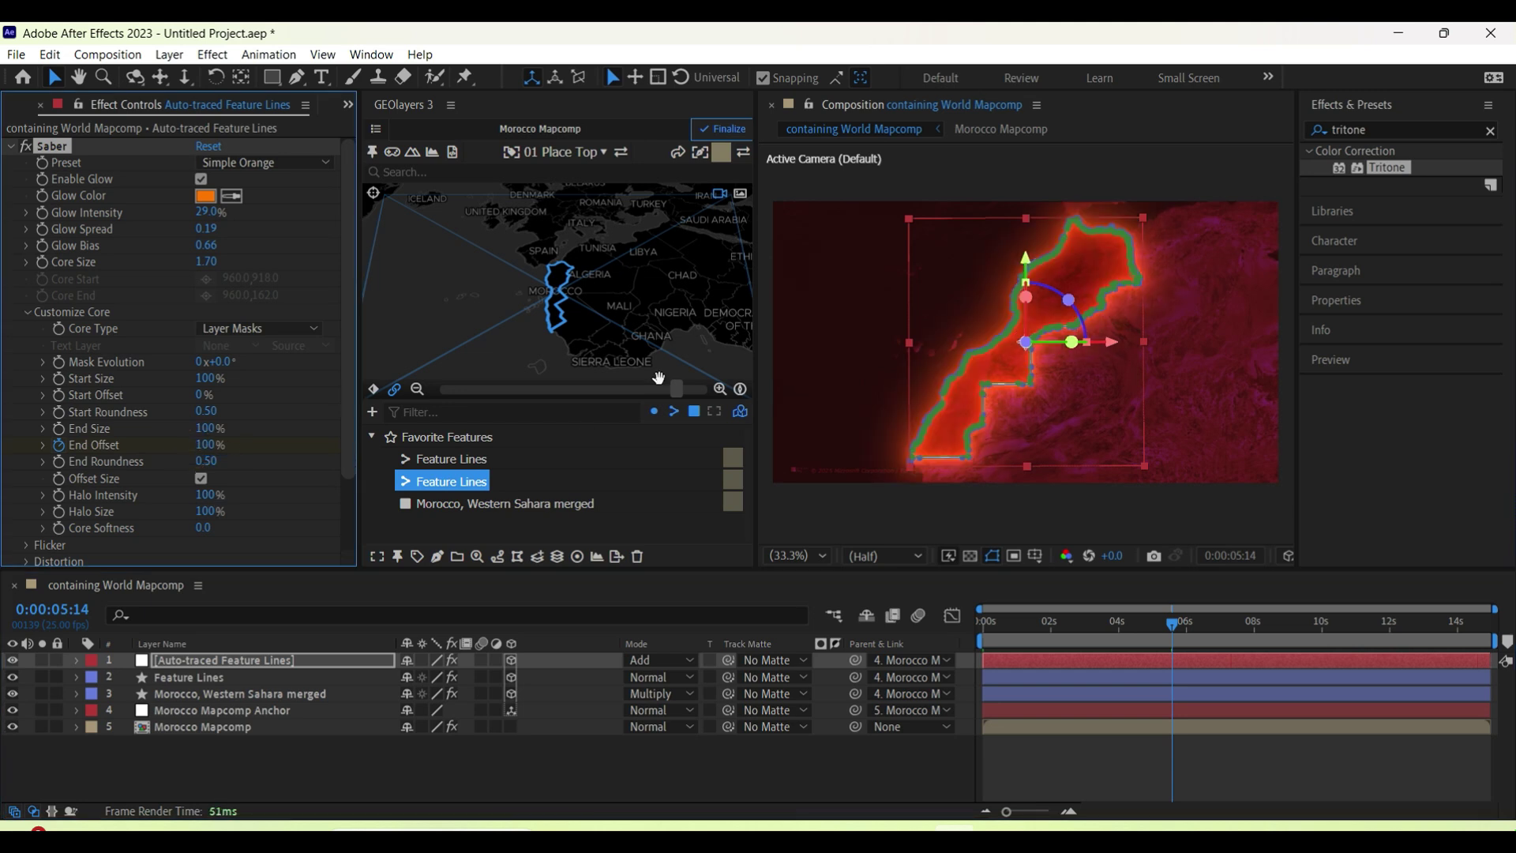
Preview the outline trace-on, then set Morocco Mapcomp opacity to 90%
drag(1172, 632, 983, 633)
key(space)
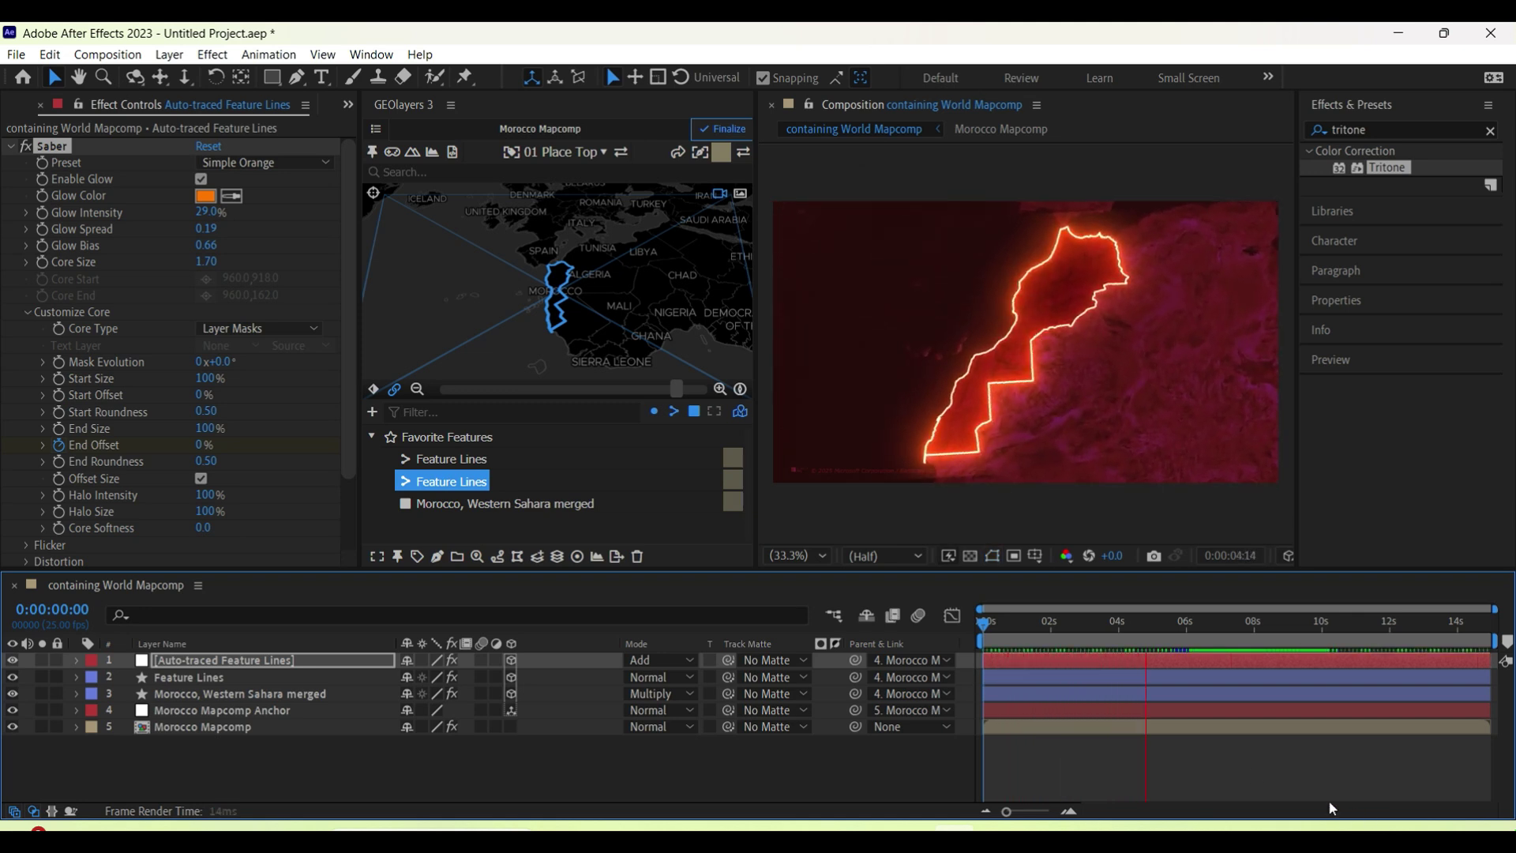
click(623, 757)
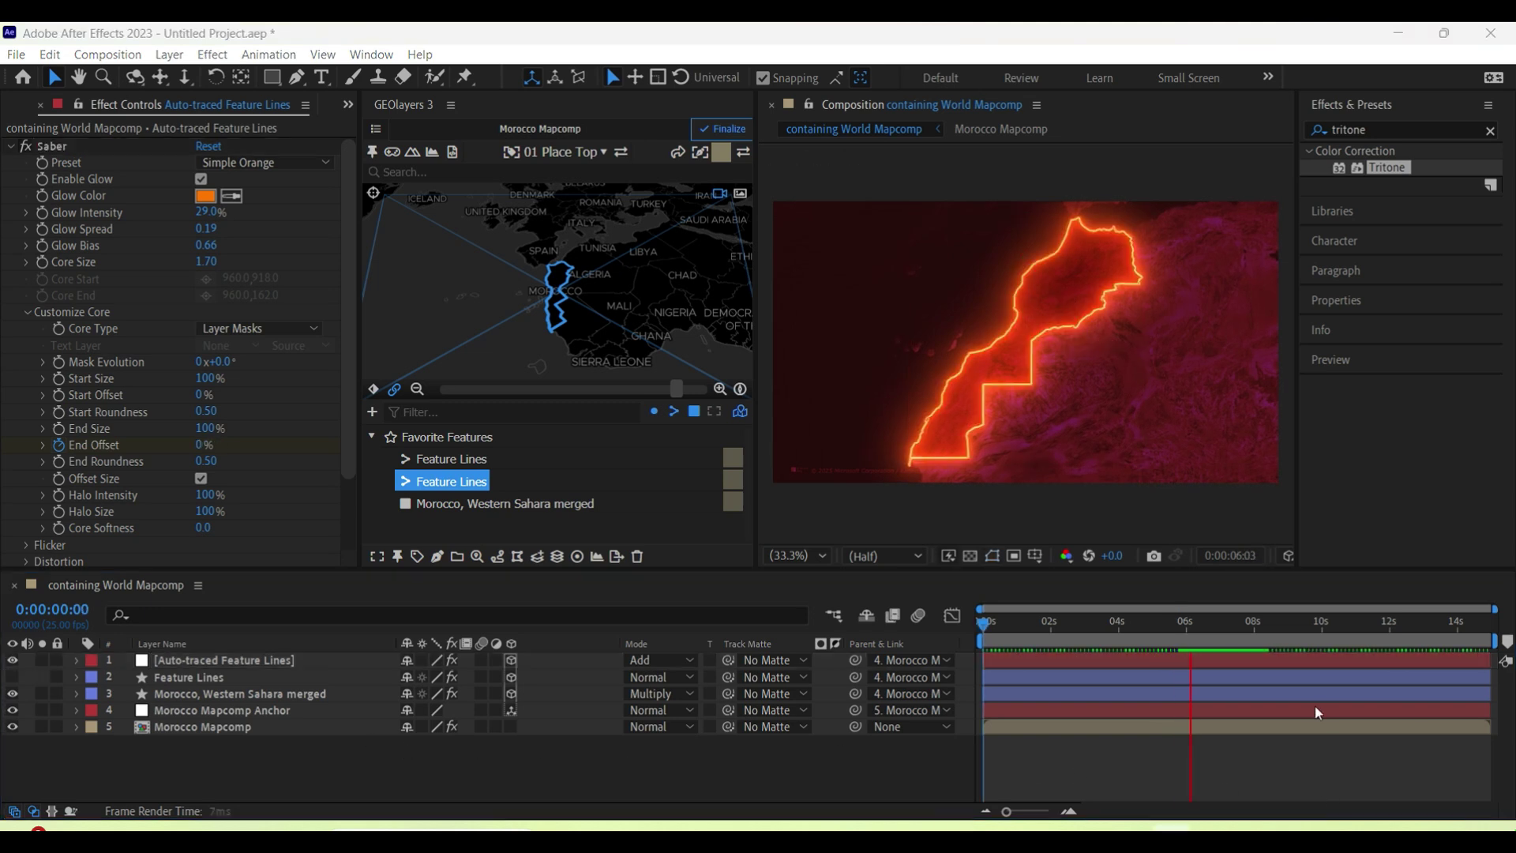
click(281, 726)
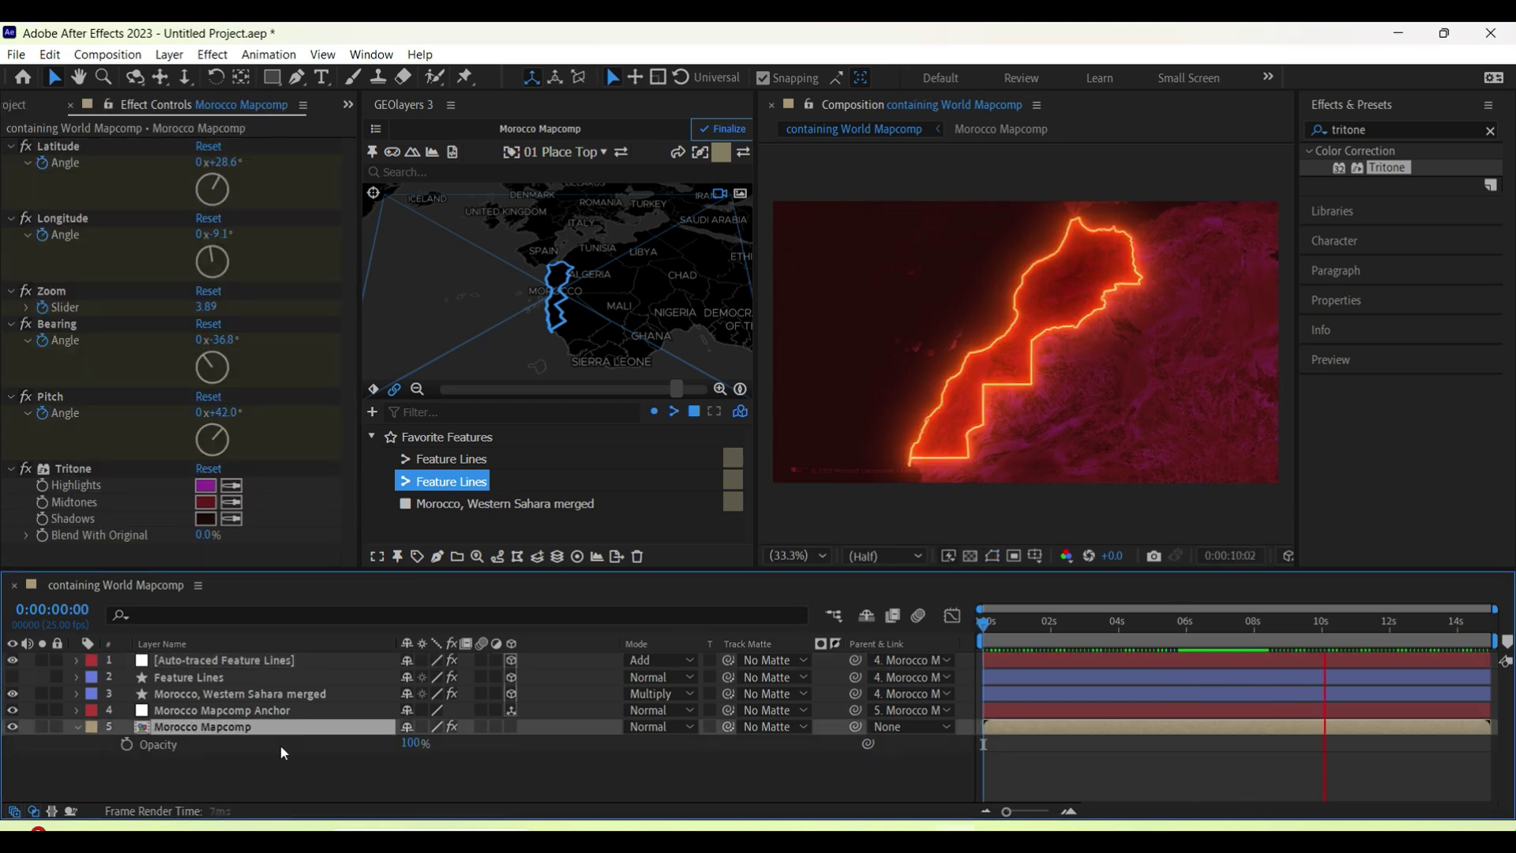
click(389, 758)
text(90)
key(Return)
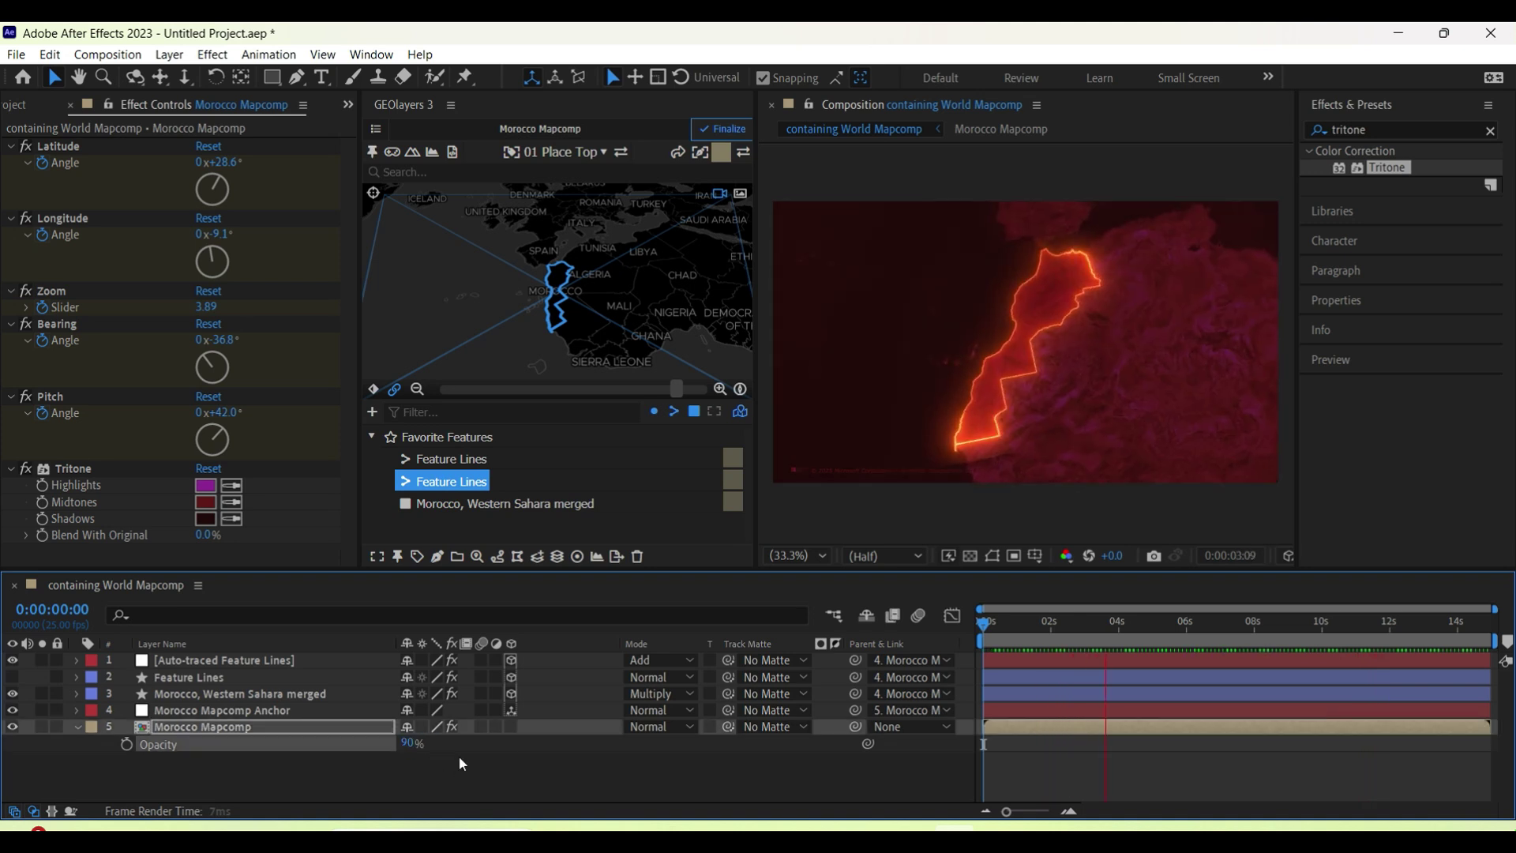
Restore the Morocco Mapcomp layer's opacity to 100%
click(407, 743)
text(100)
key(Return)
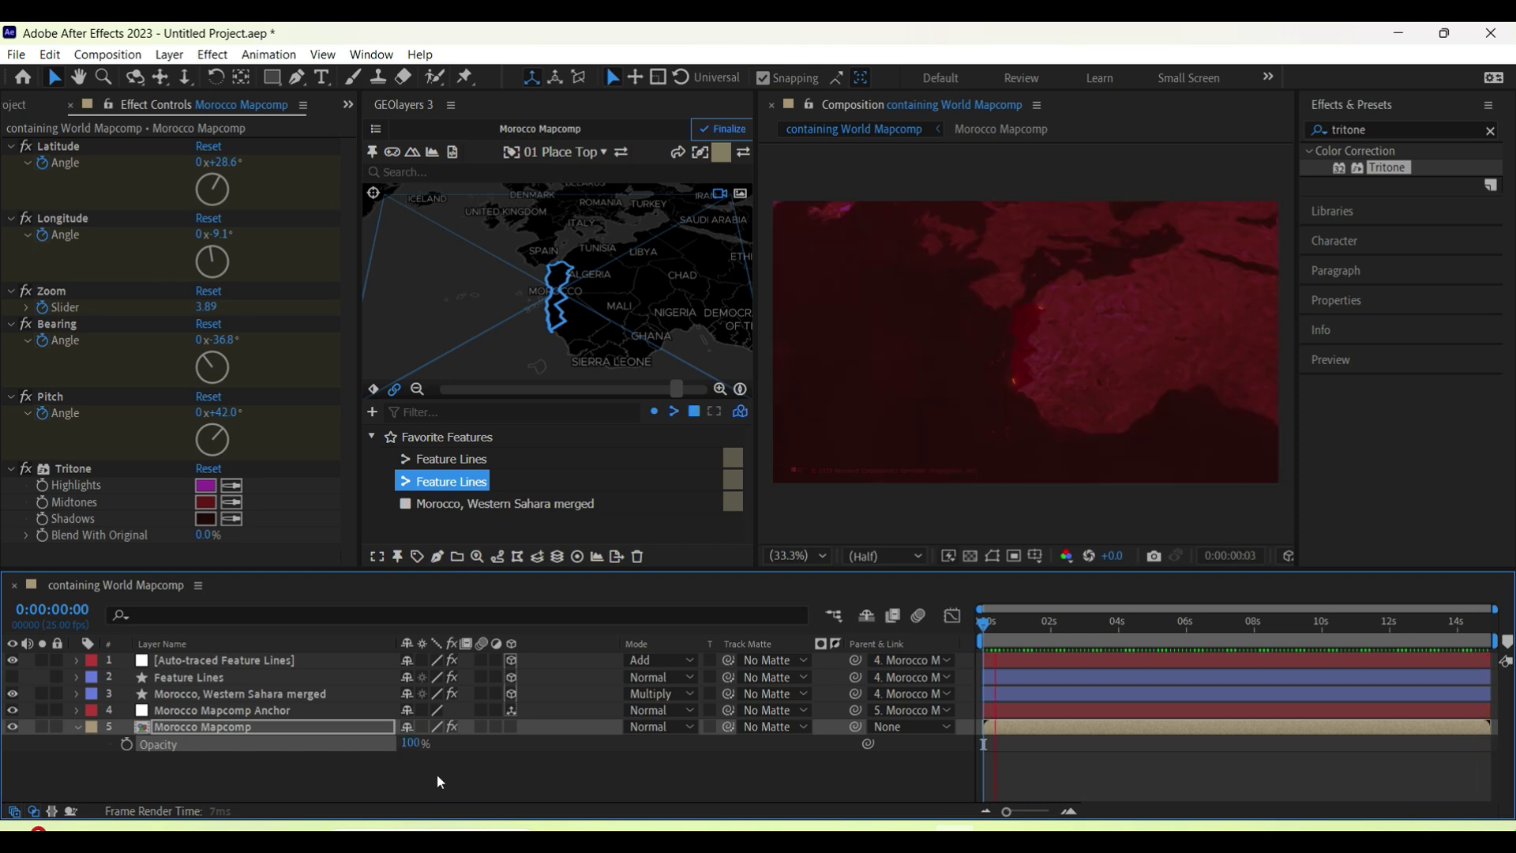
Apply CC Vignette, found by searching 'cc v', to Morocco Mapcomp and preview it
click(1374, 130)
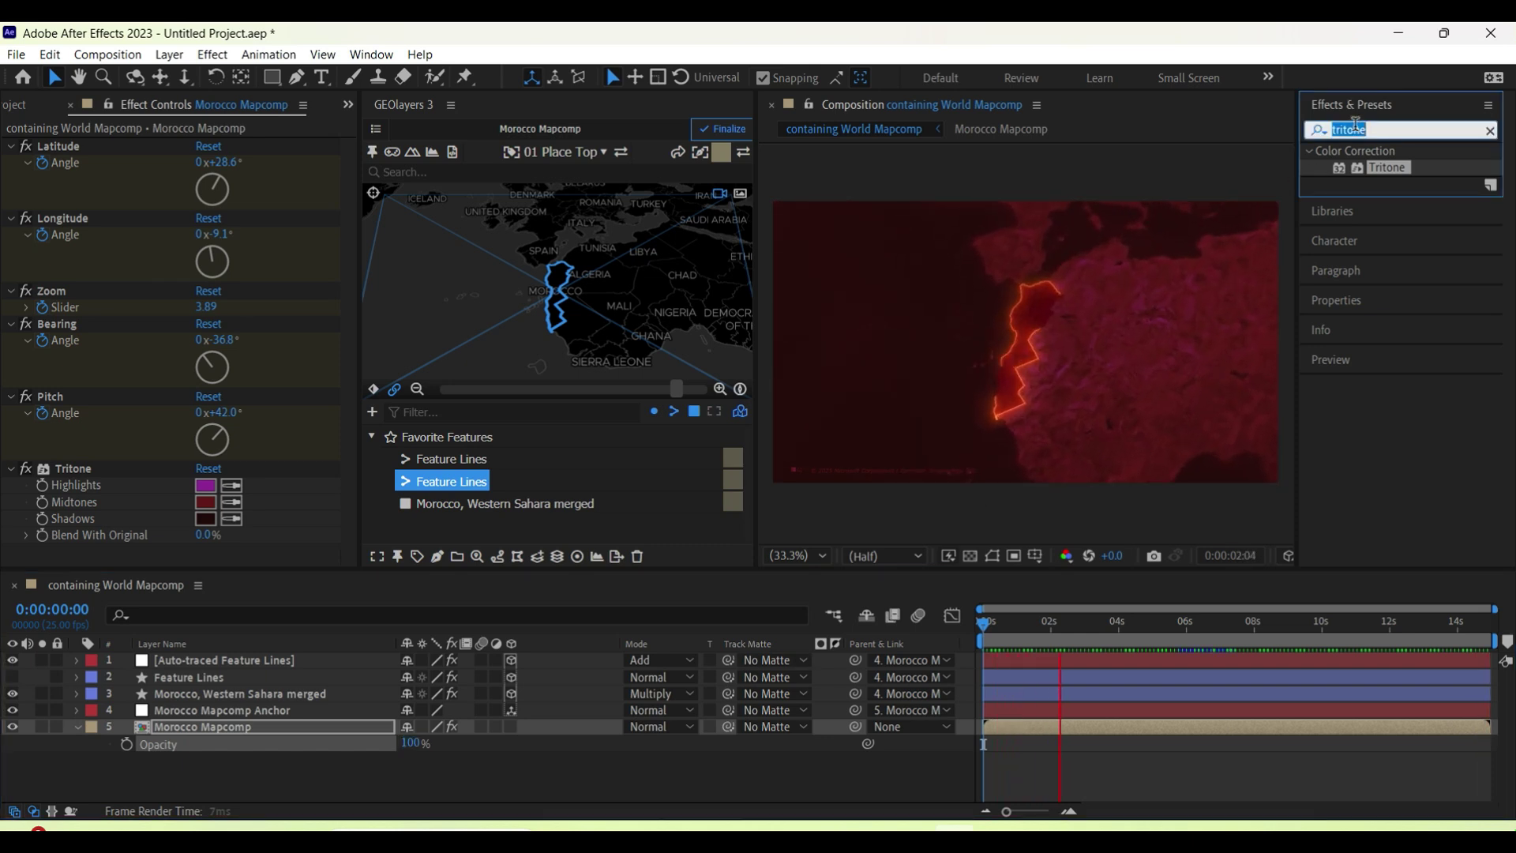
text(cc v)
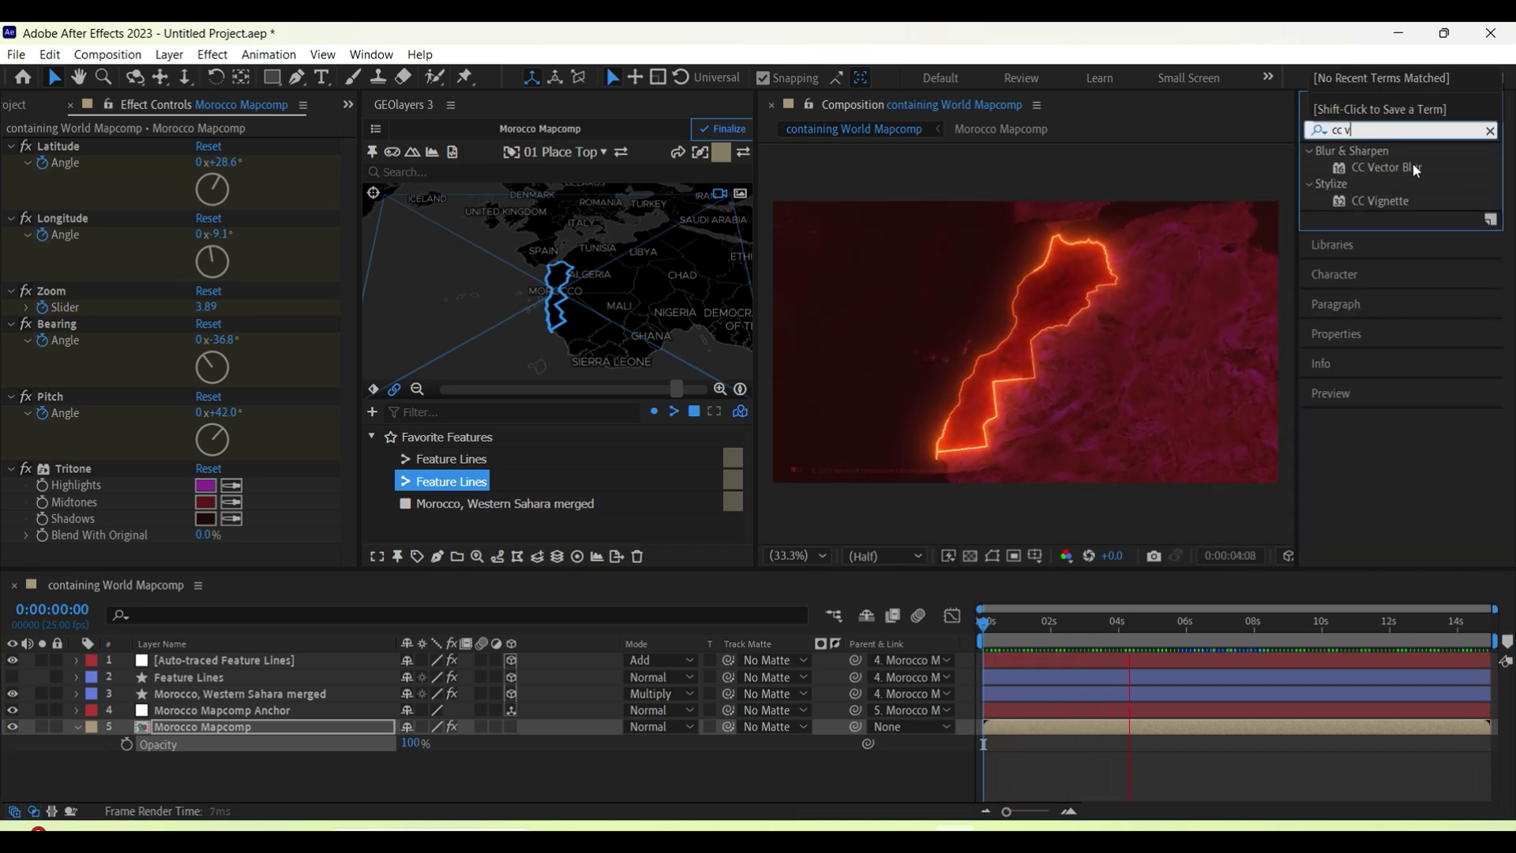
drag(1404, 207, 171, 730)
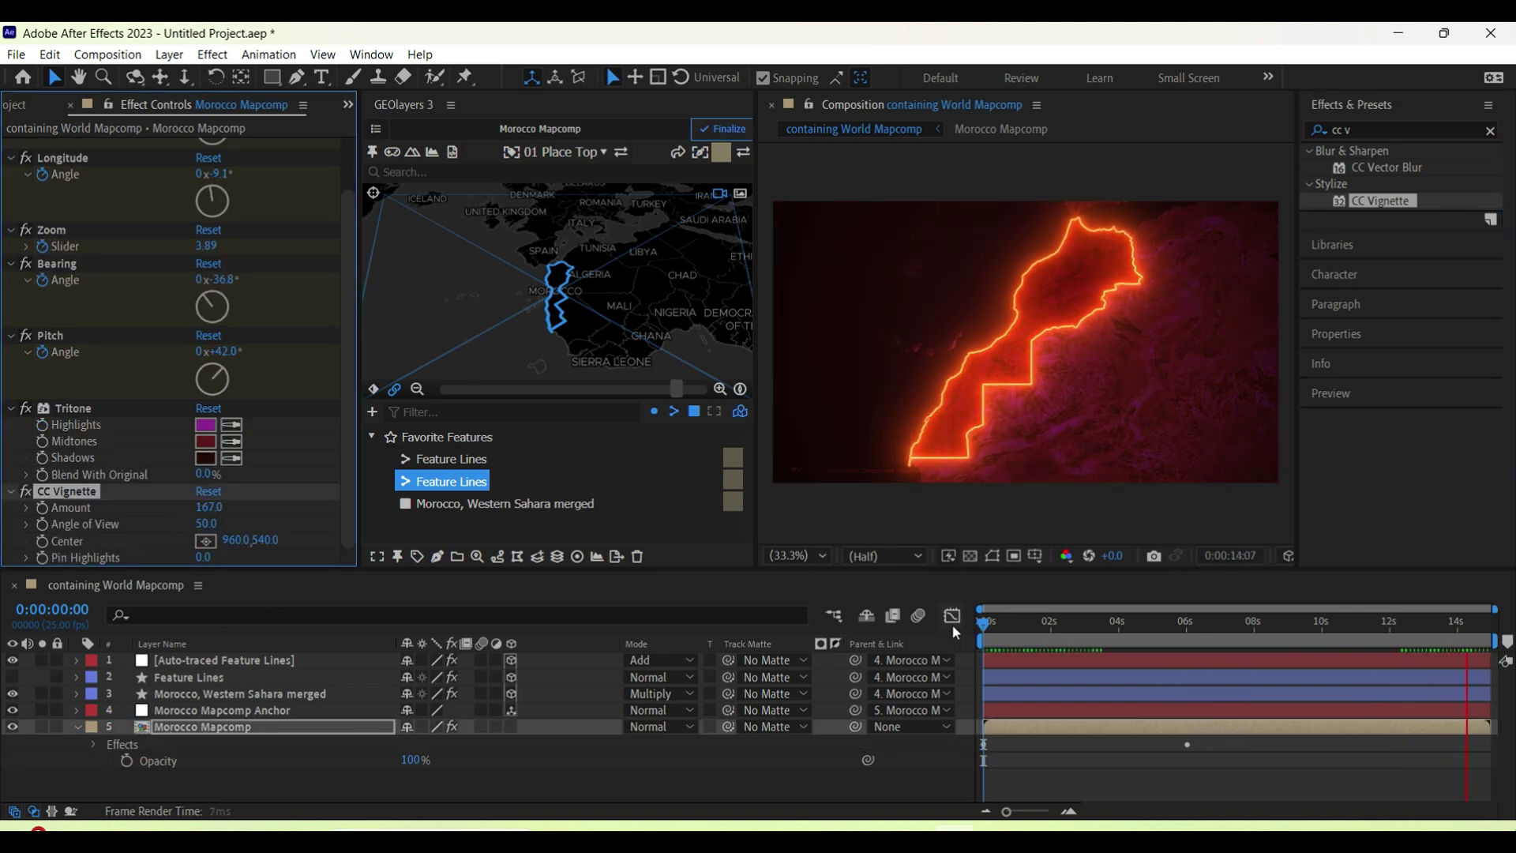
key(space)
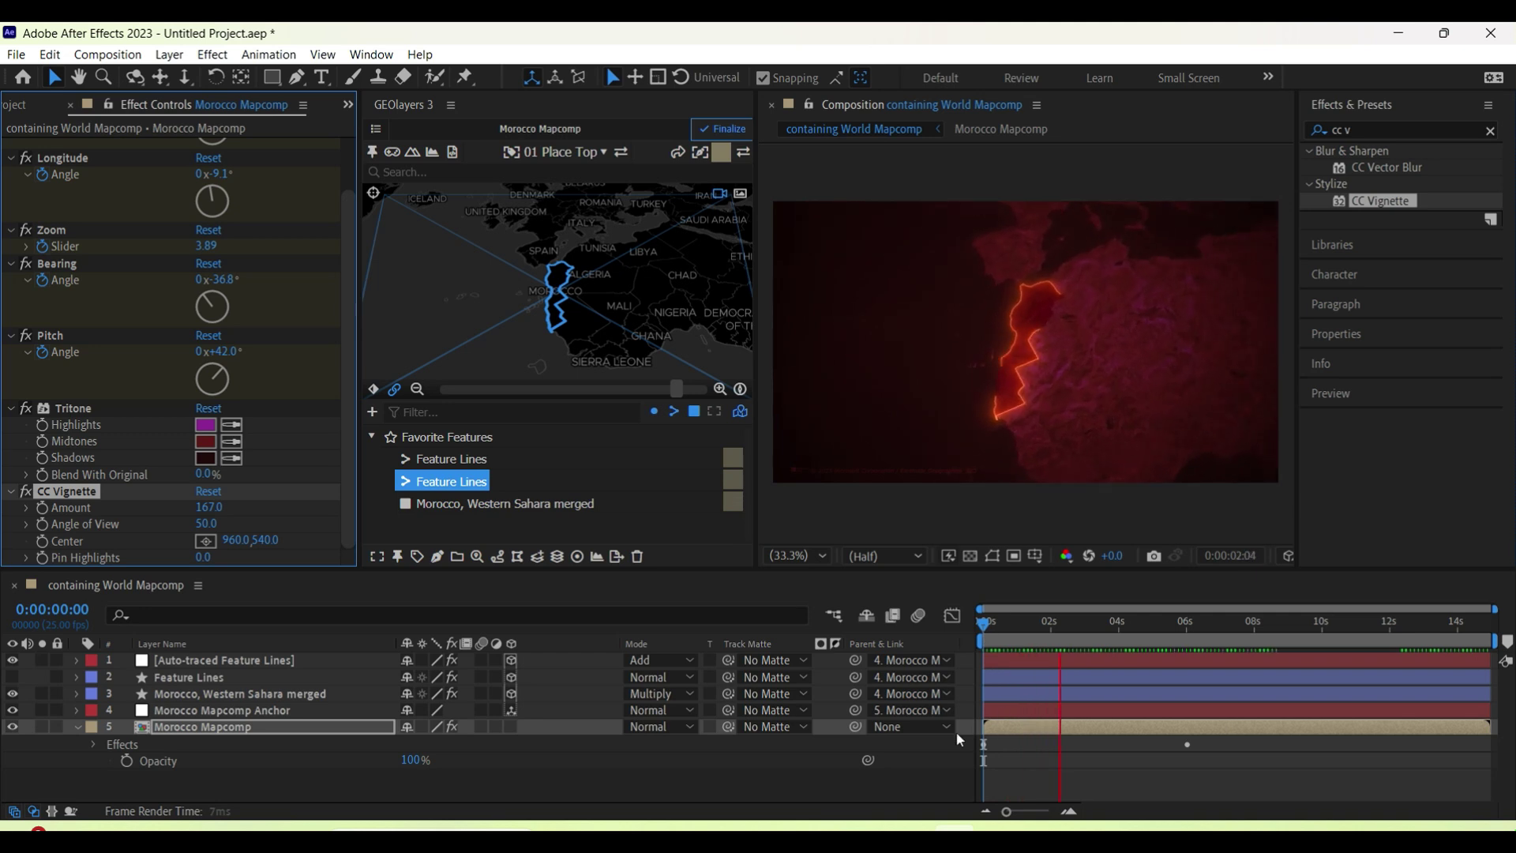